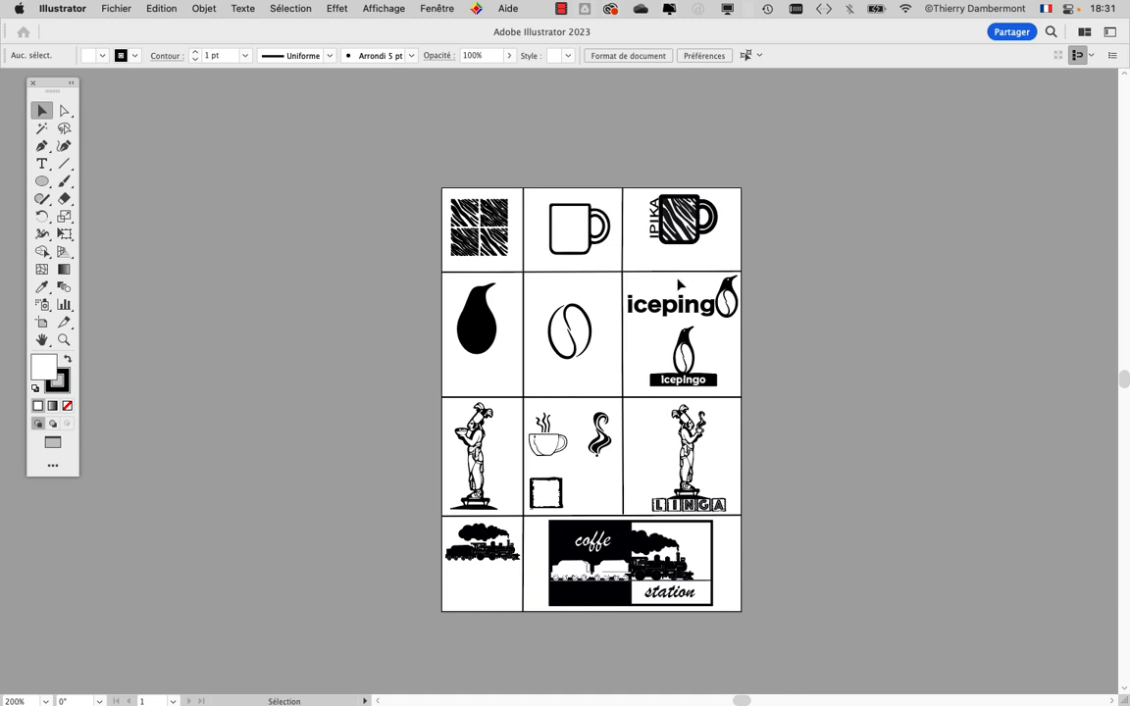
scroll(533, 279, "up", 1)
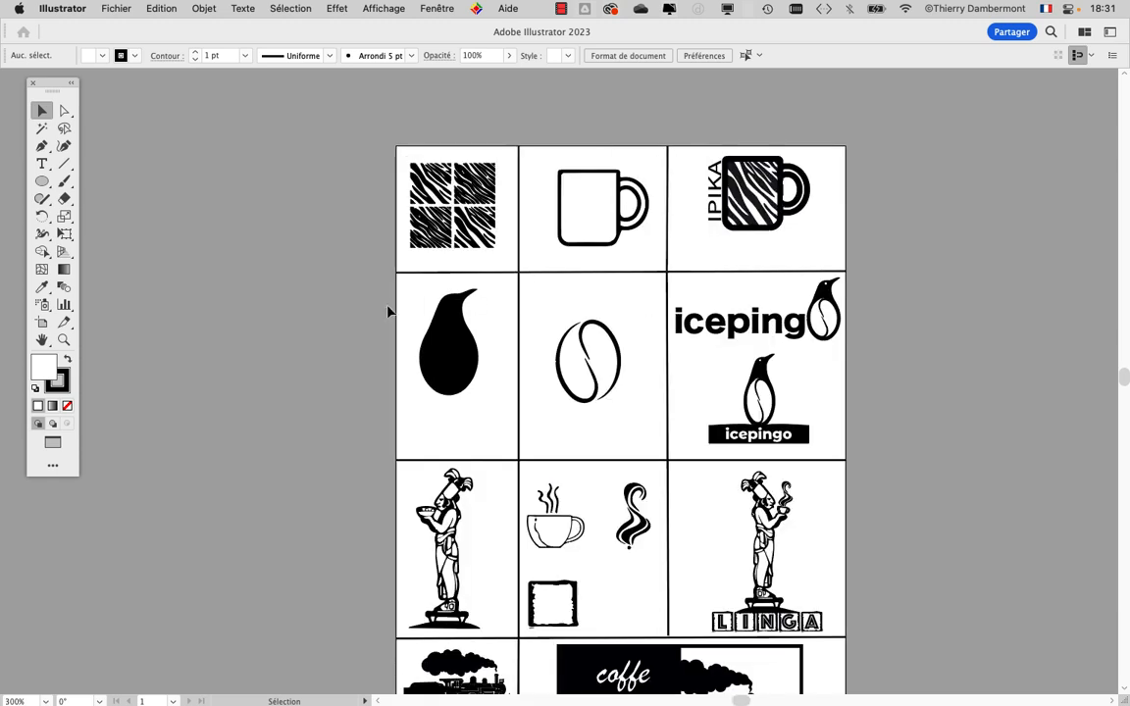
left_click(42, 323)
scroll(575, 402, "down", 1)
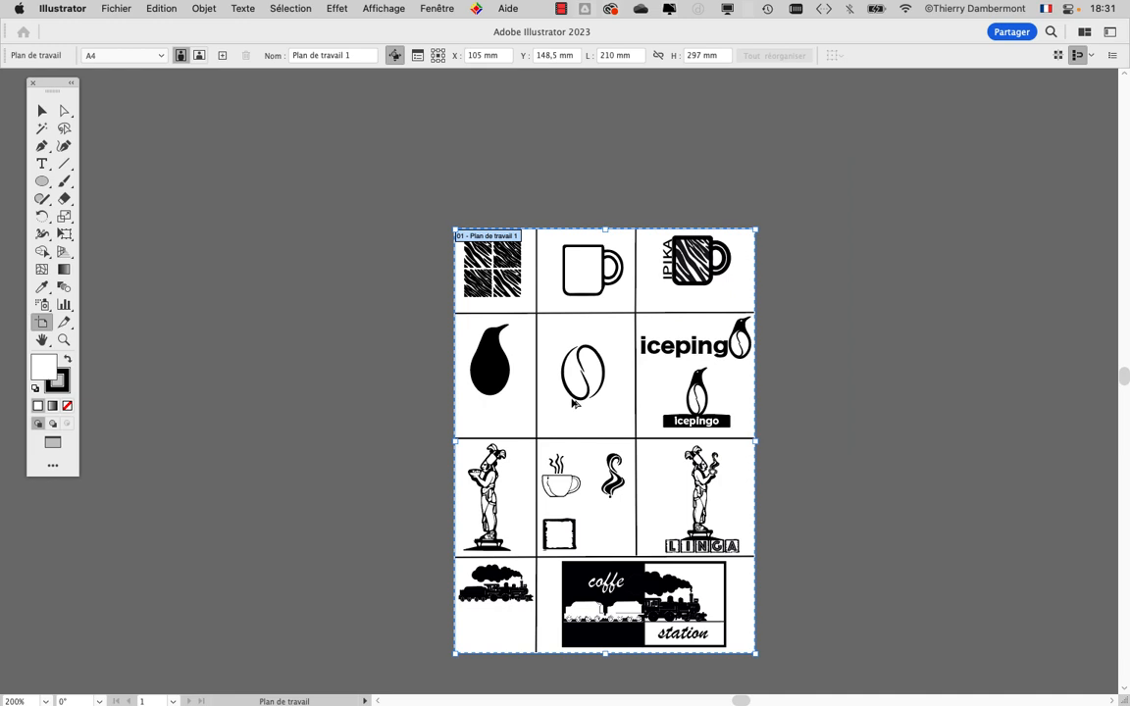
left_click(452, 228)
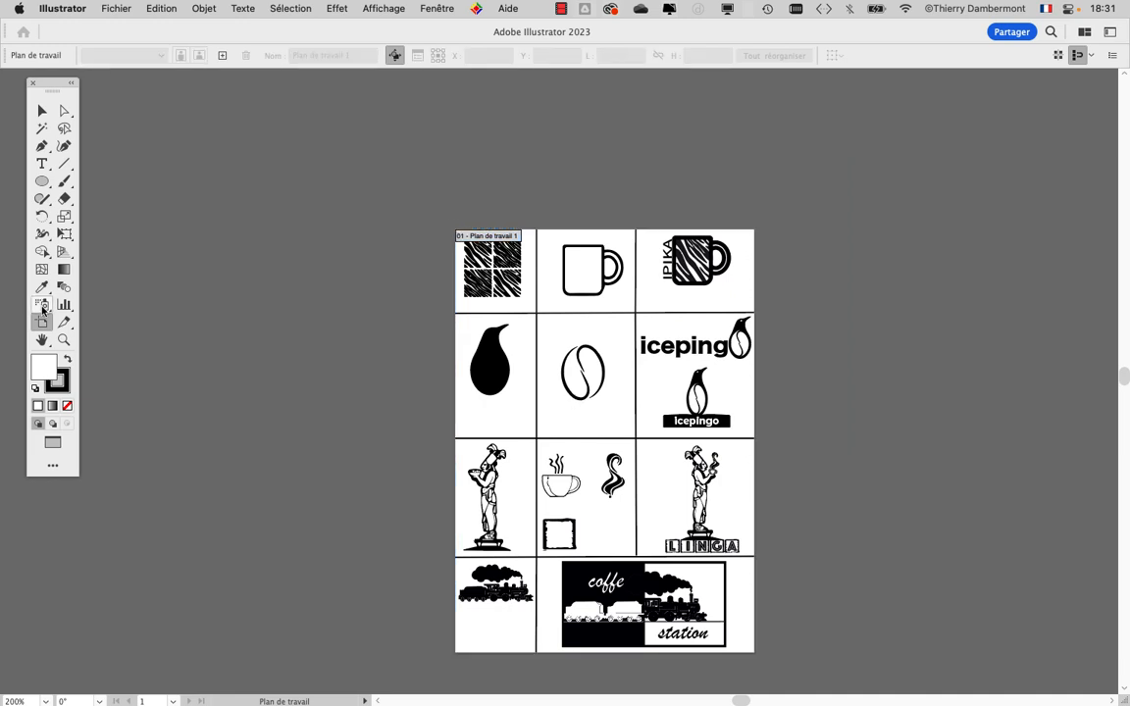
left_click(41, 112)
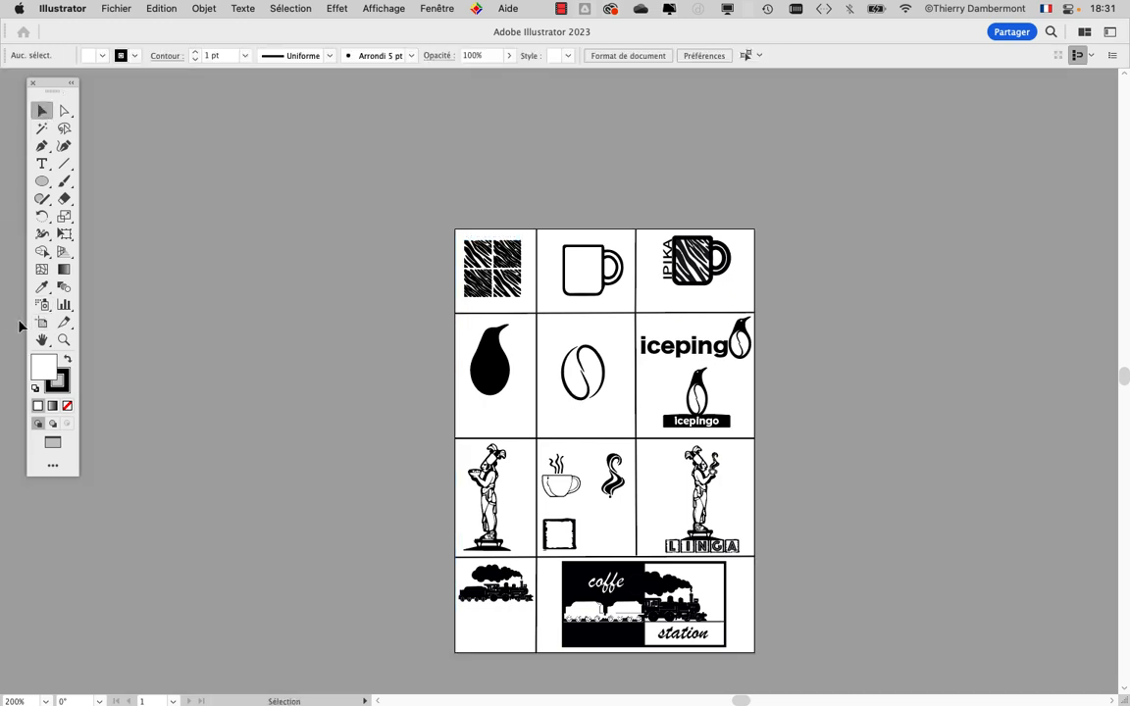
- Enlarge the A4 artboard outward from its upper-left and lower-right corners, leaving a wide margin around the artwork
left_click(39, 323)
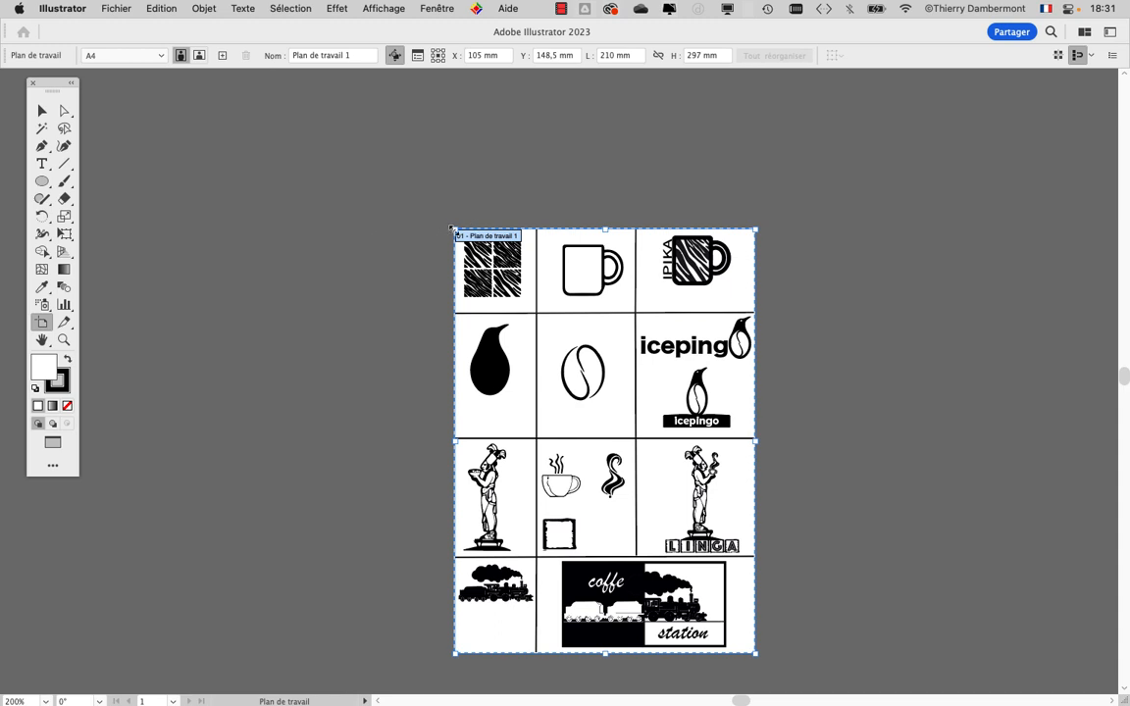
left_click_drag(452, 228, 316, 131)
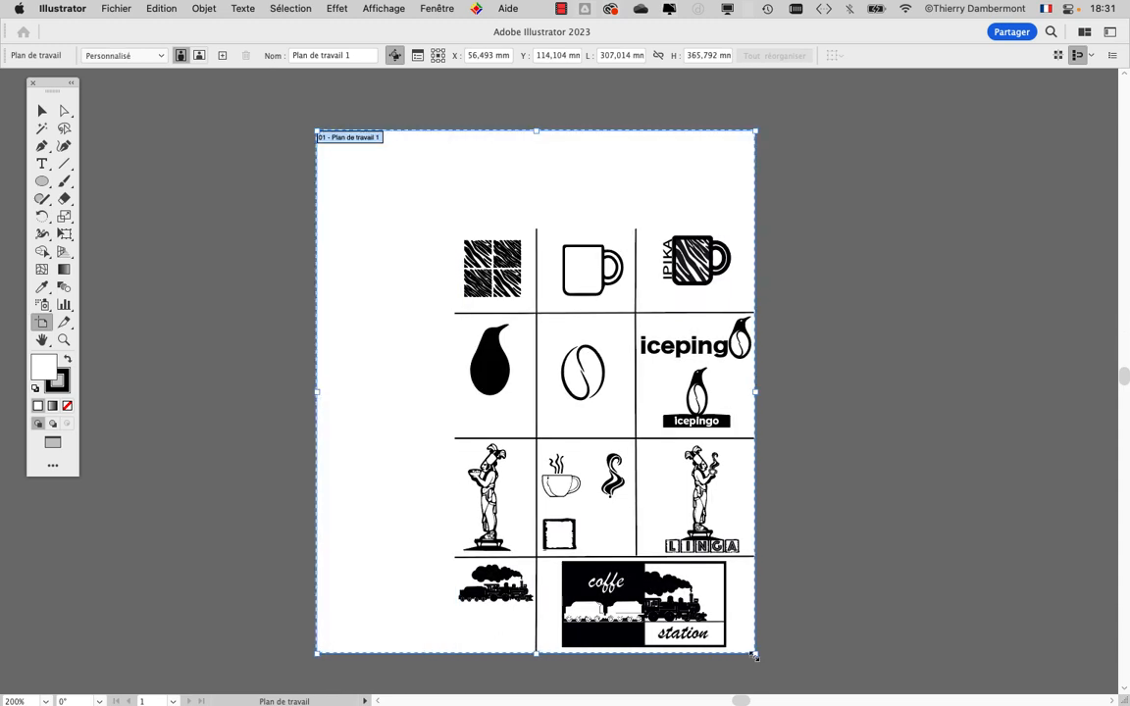
scroll(756, 655, "down", 5)
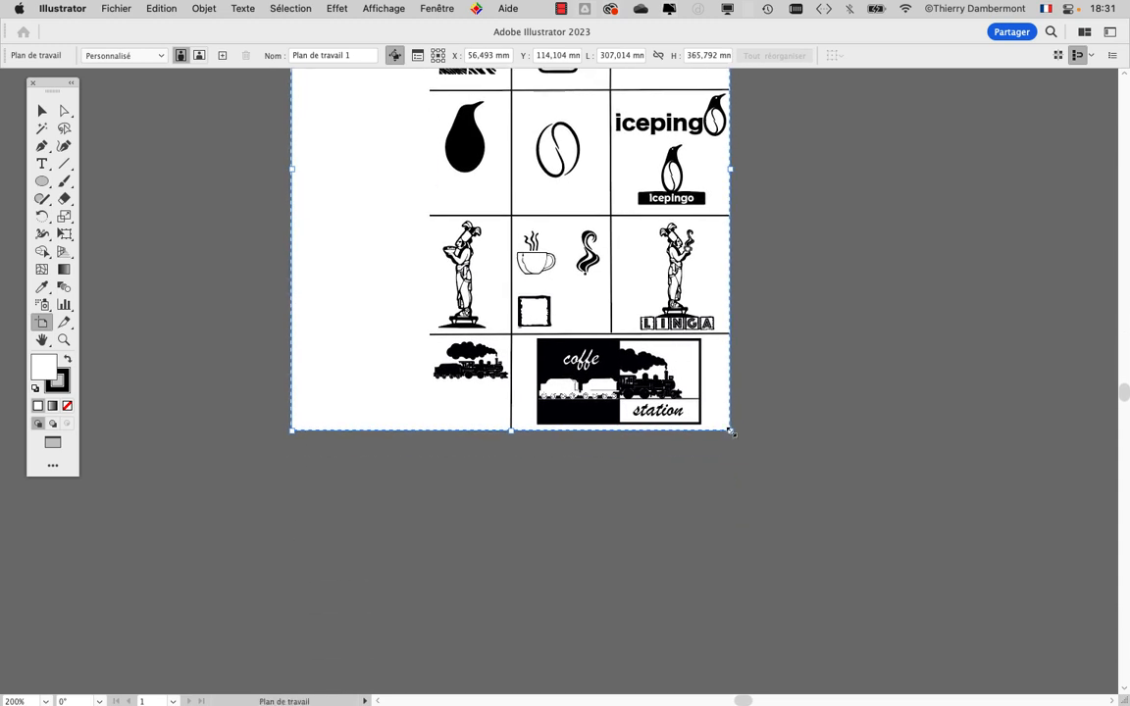
left_click_drag(731, 432, 937, 557)
left_click(41, 111)
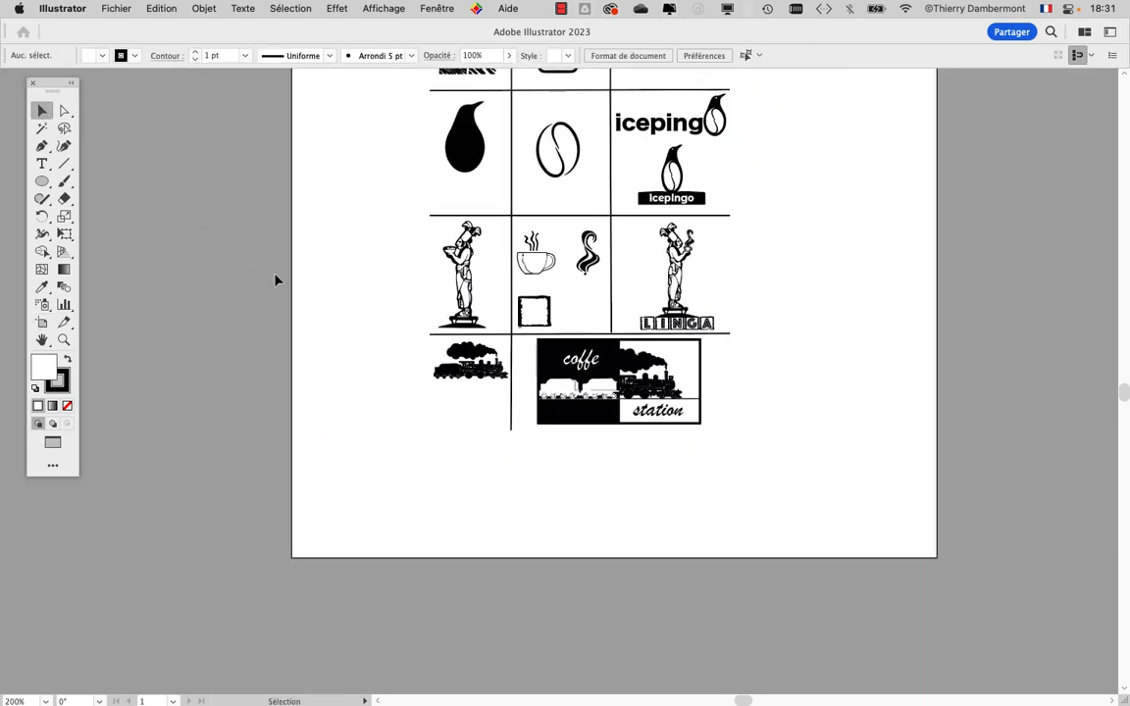
- Display the Calques (layers) panel beside the artwork
scroll(652, 296, "up", 3)
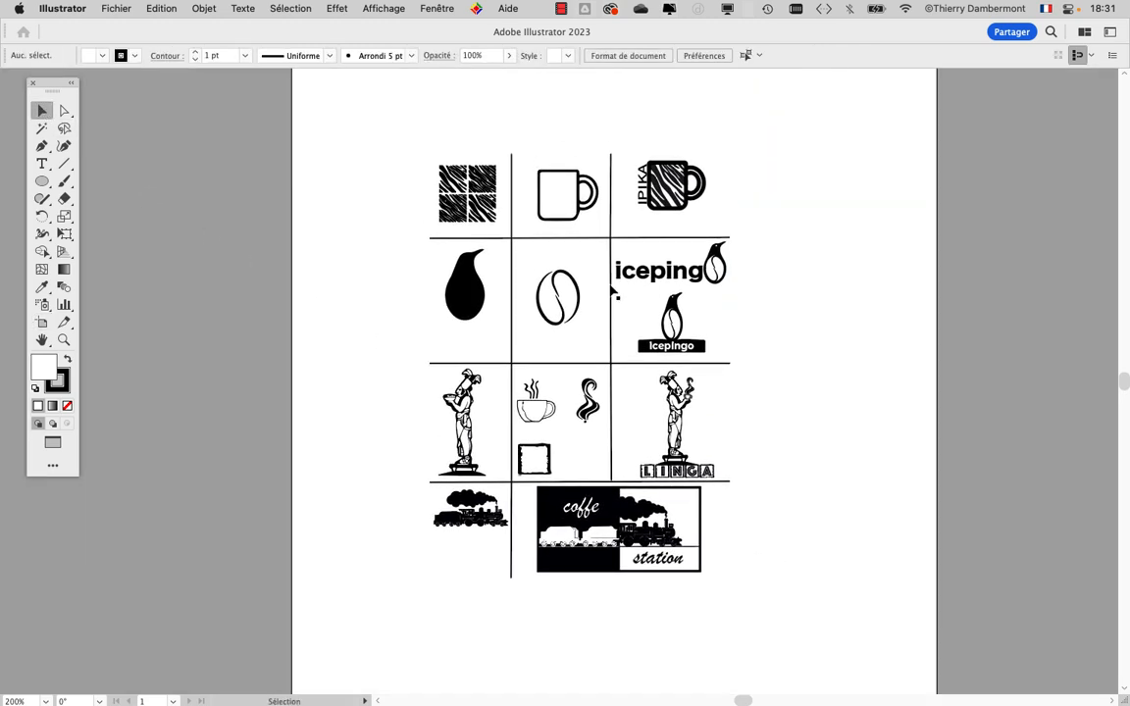
scroll(608, 196, "up", 2)
left_click(450, 5)
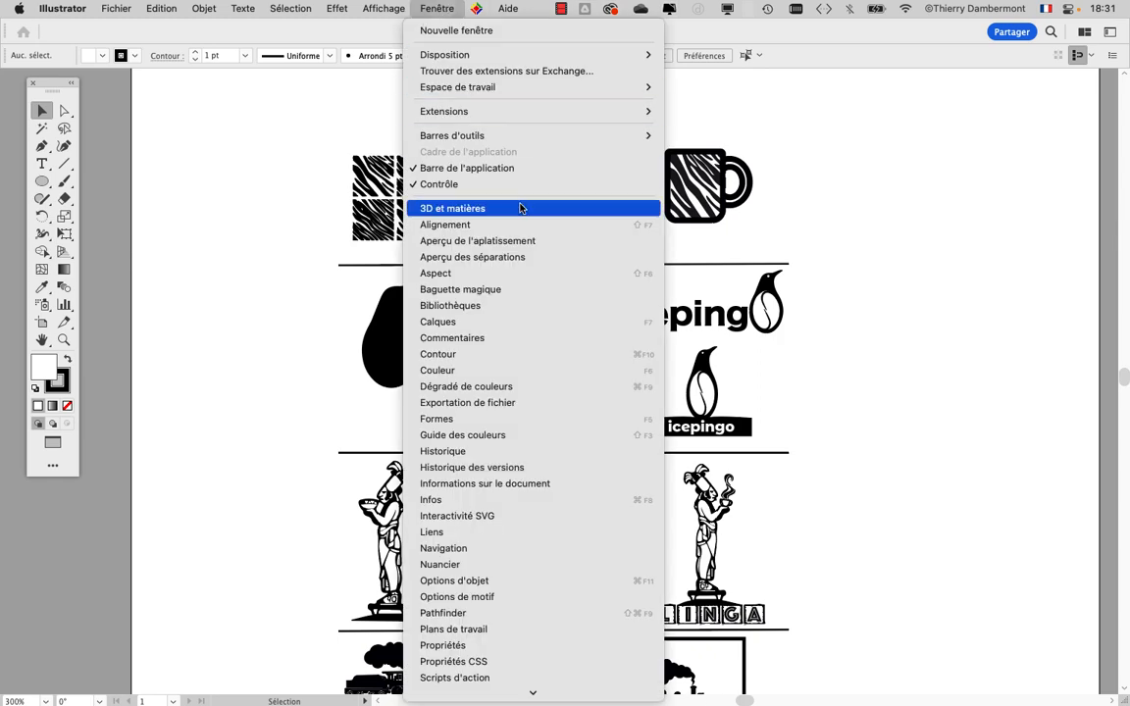
left_click(441, 321)
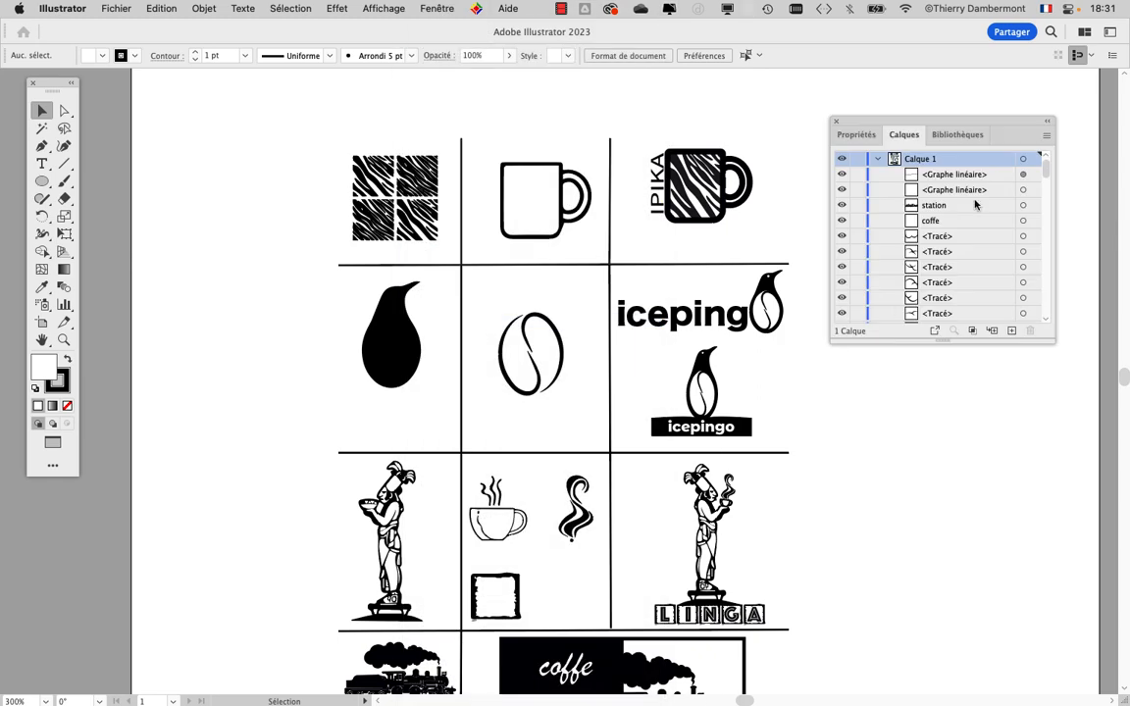
- Hide and reshow Calque 1 to check its contents, and enlarge the layers list with its objects expanded
left_click(877, 159)
left_click(842, 159)
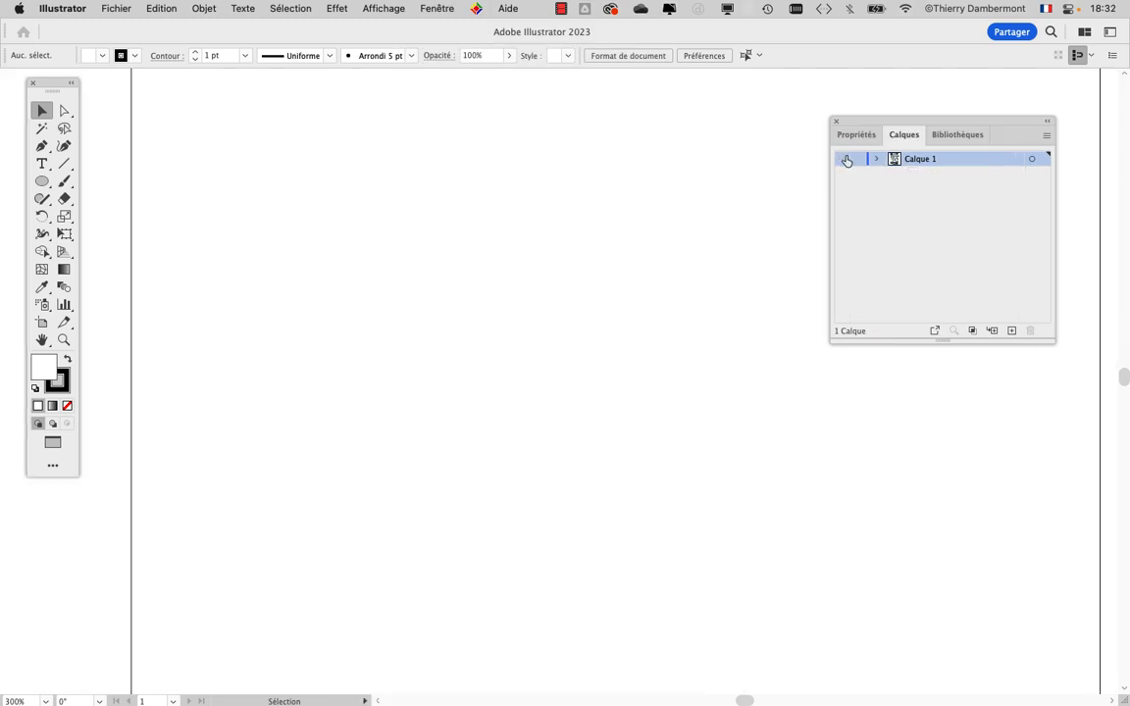
left_click(842, 159)
left_click(877, 159)
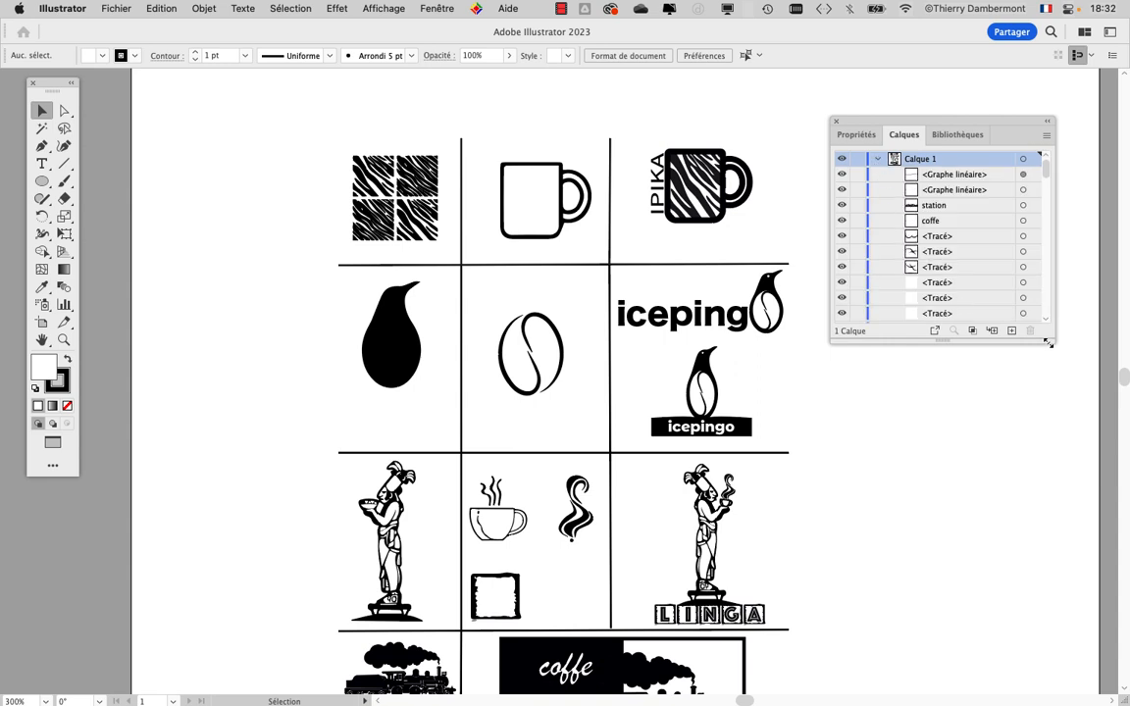
left_click_drag(1054, 342, 1111, 640)
left_click(216, 8)
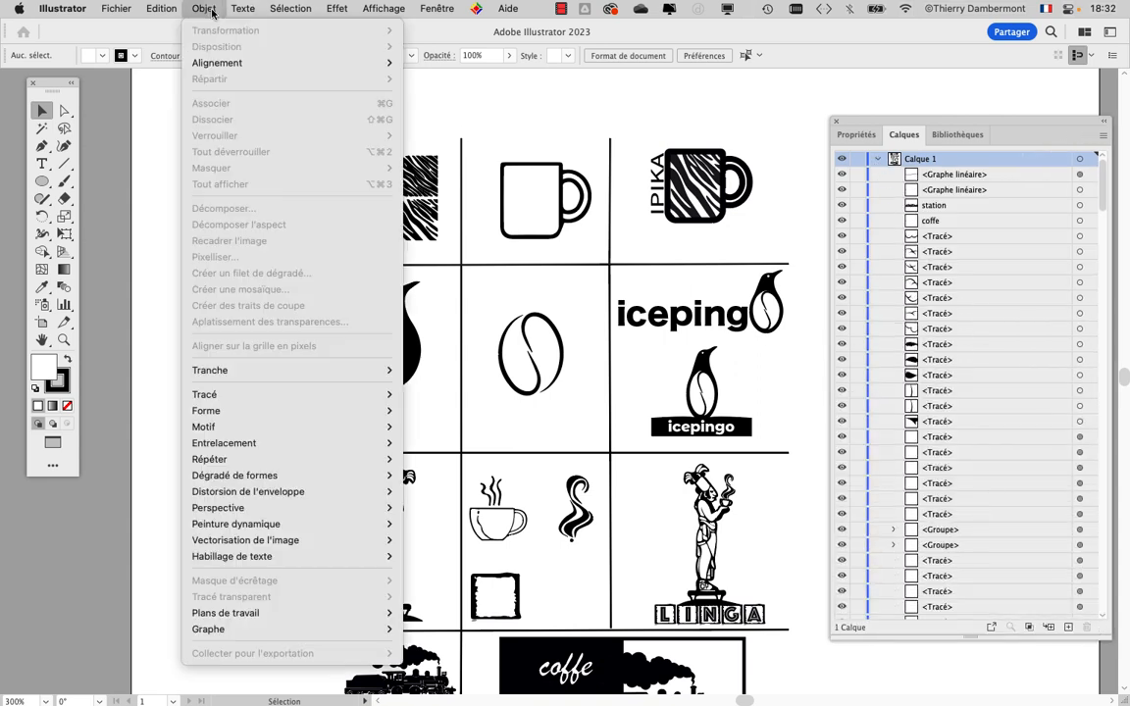
left_click(760, 126)
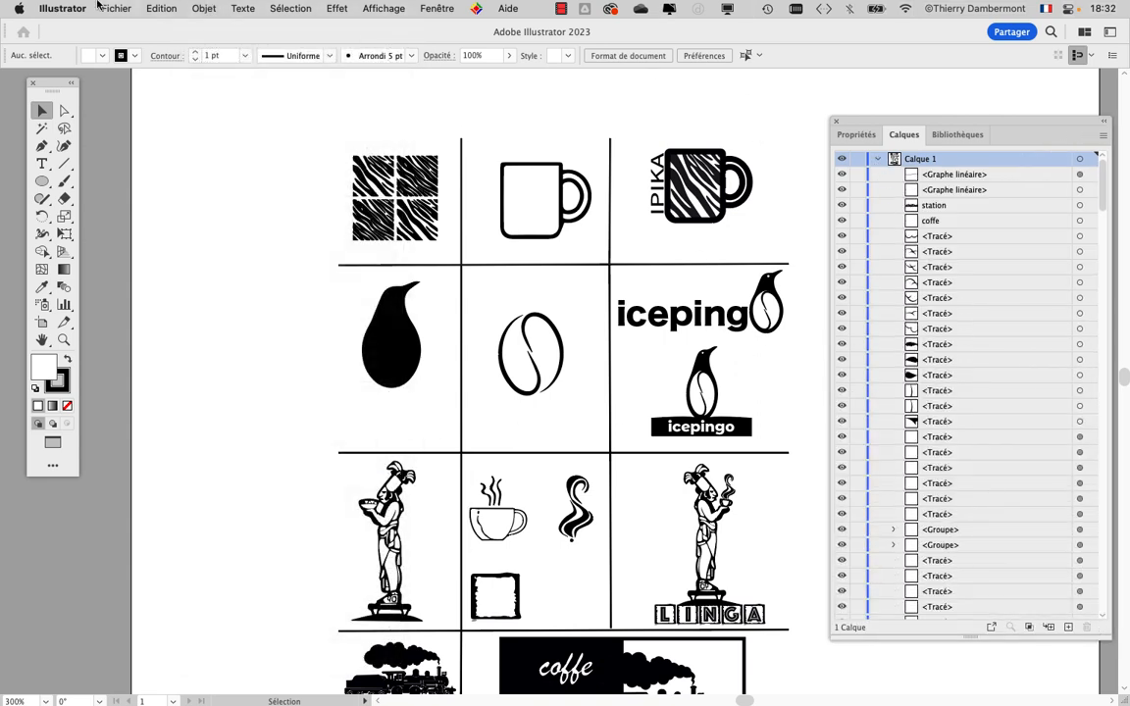
left_click(208, 8)
left_click(153, 261)
- Select the vertical divider beside the IPIKA mug together with all objects of the same stroke weight
left_click(609, 232)
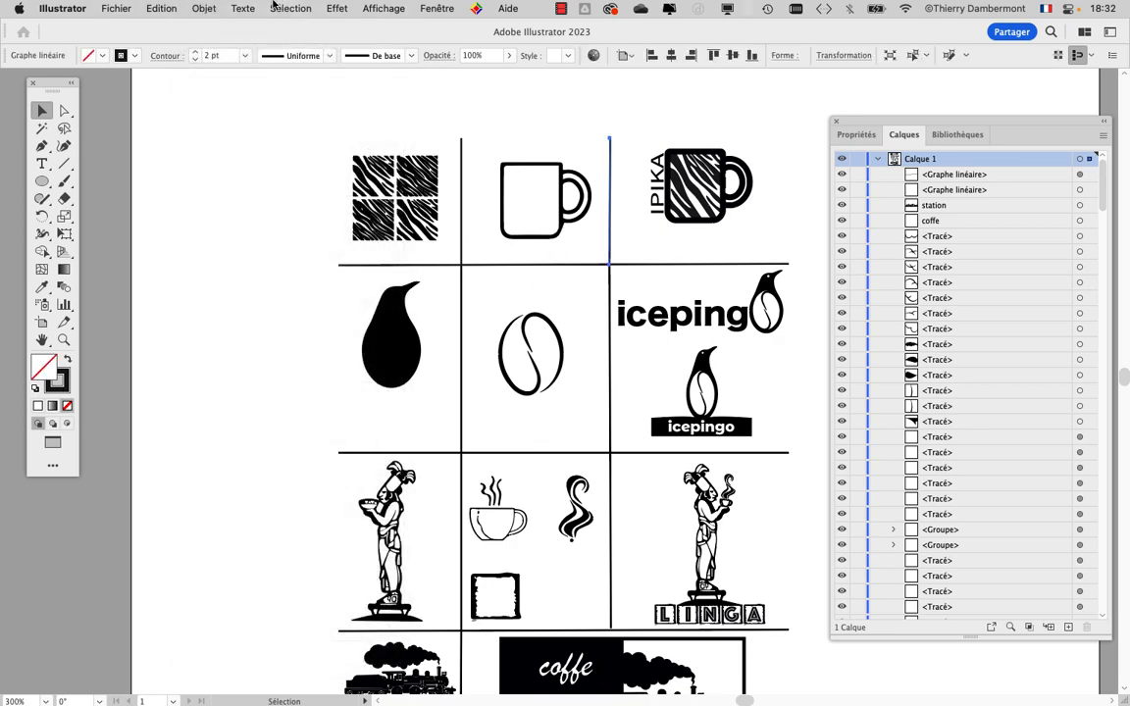
left_click(304, 8)
mouse_move(358, 159)
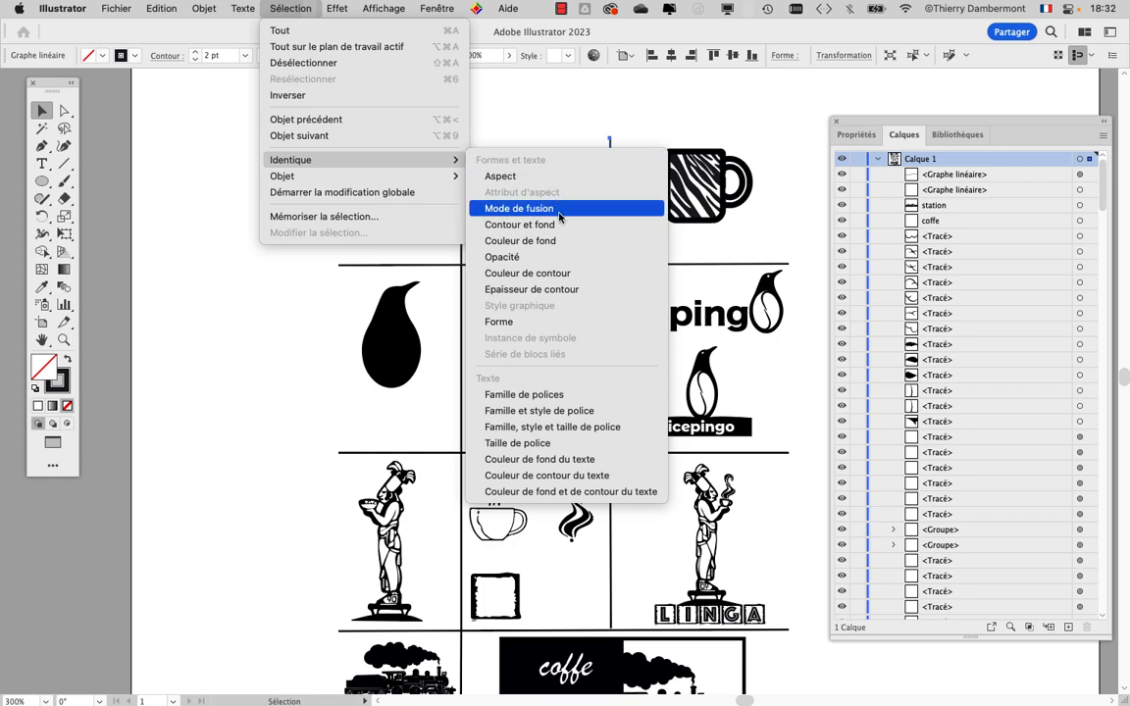
left_click(569, 290)
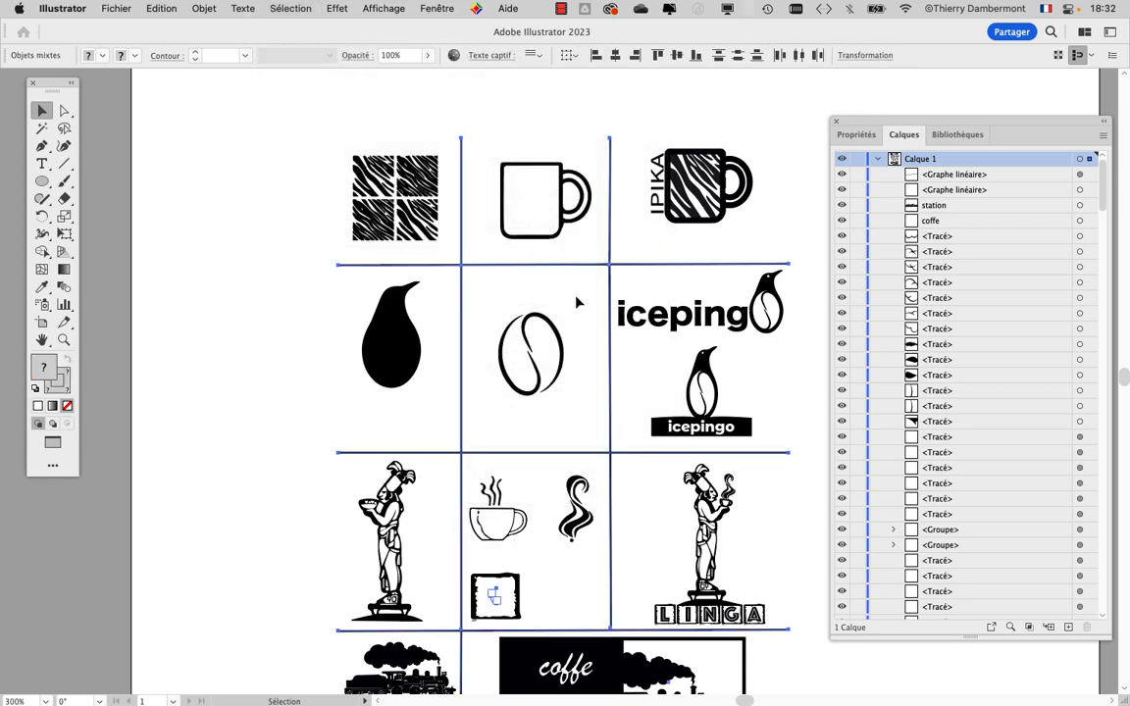
- Examine up close which paths besides the grid lines are selected, especially inside the rough square frame
scroll(578, 300, "down", 2)
scroll(495, 492, "up", 3)
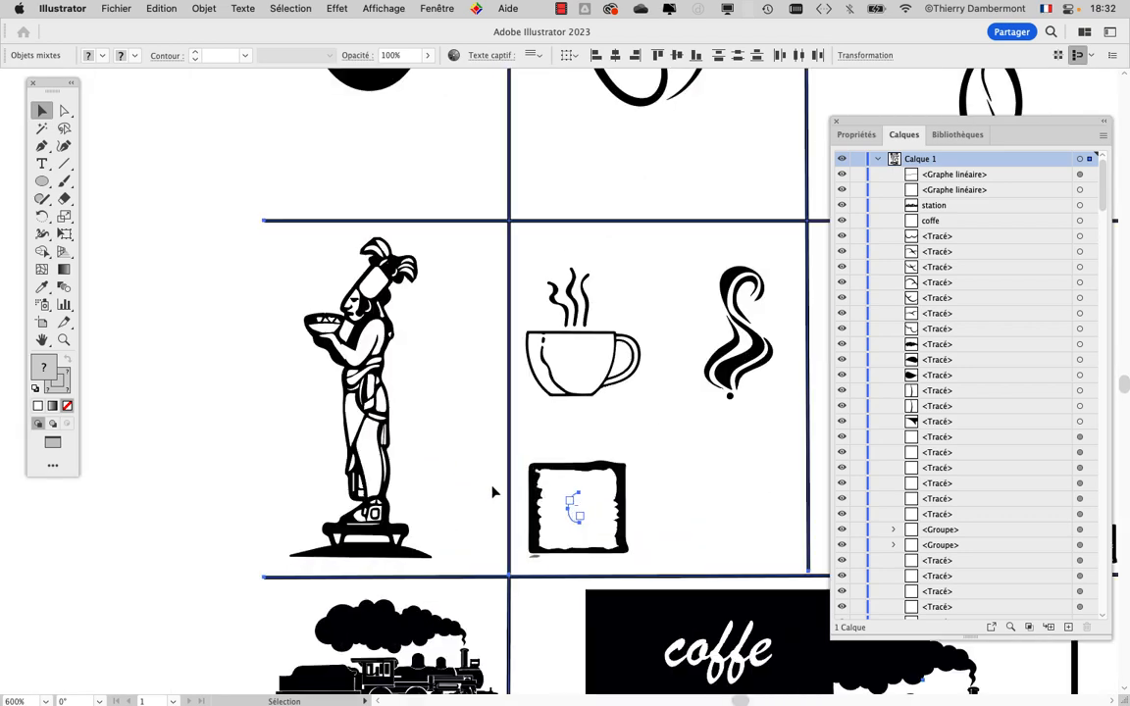
scroll(495, 491, "up", 1)
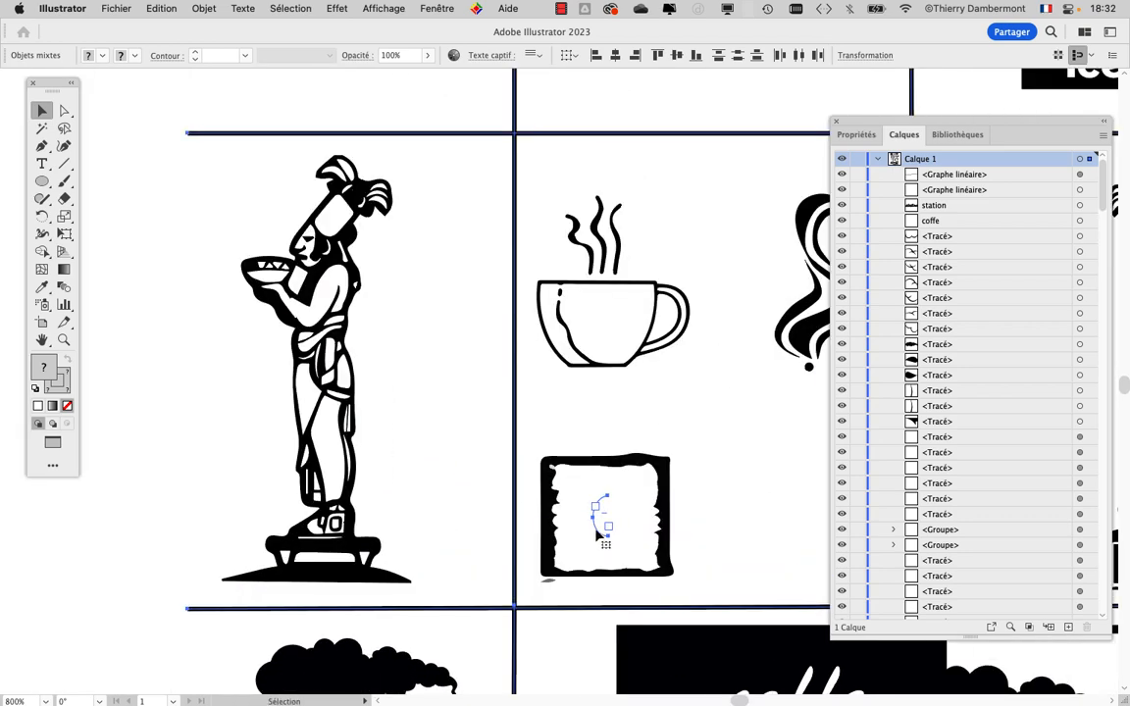
scroll(596, 533, "up", 4)
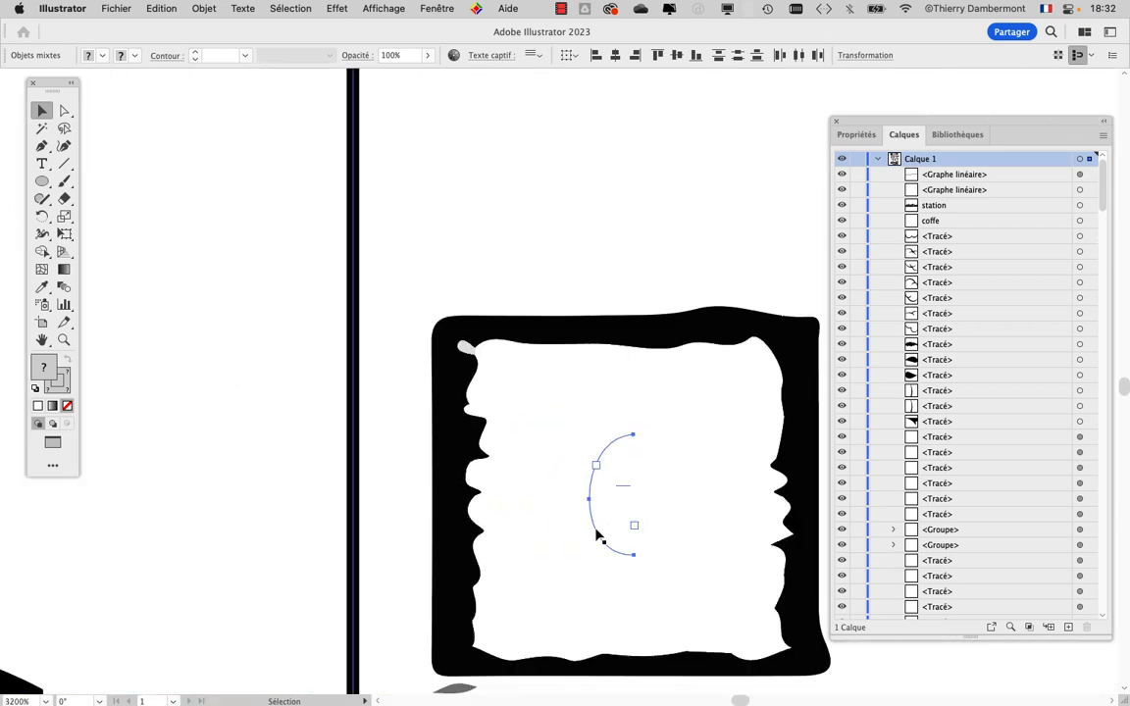
scroll(596, 533, "down", 5)
left_click_drag(653, 522, 517, 240)
scroll(517, 239, "up", 4)
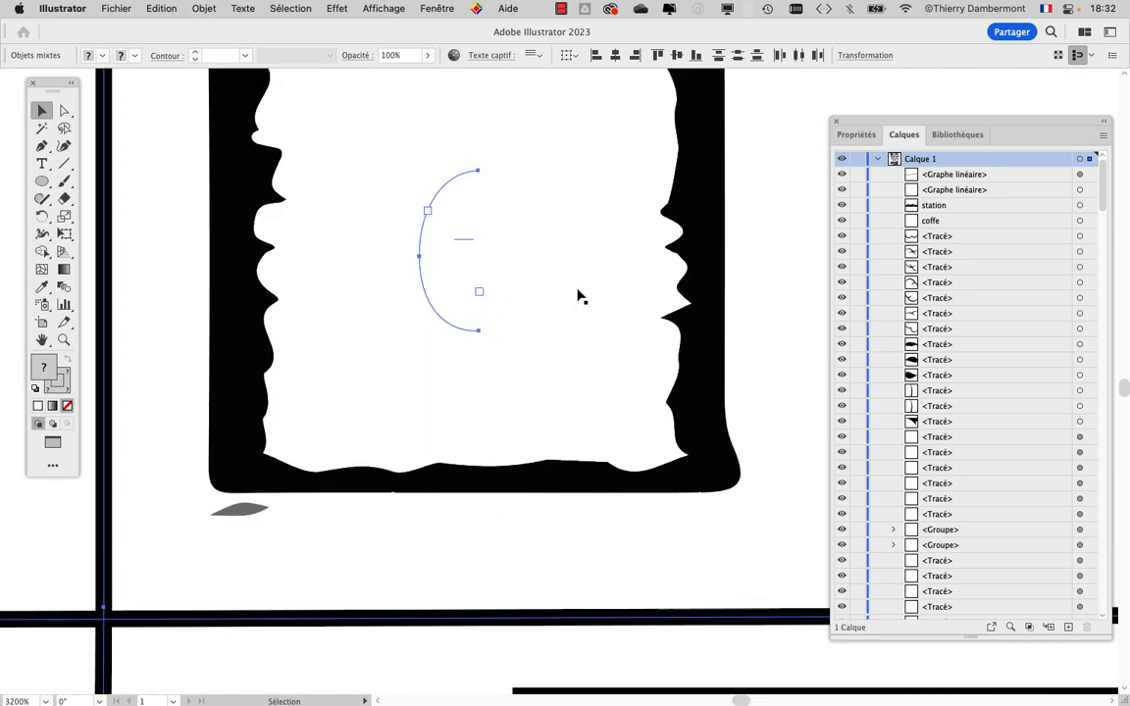
scroll(578, 296, "down", 5)
left_click_drag(581, 296, 414, 318)
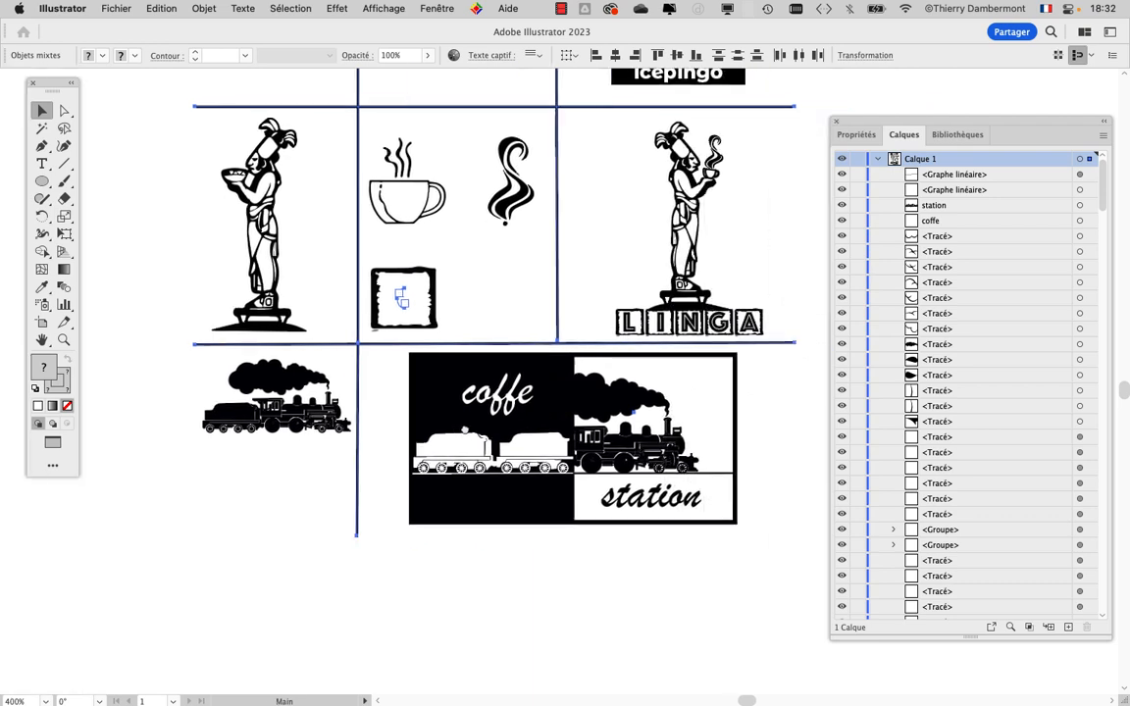
- Delete the selected divider lines and matching stray paths, and close the layers list
left_click_drag(465, 430, 459, 382)
key("Delete")
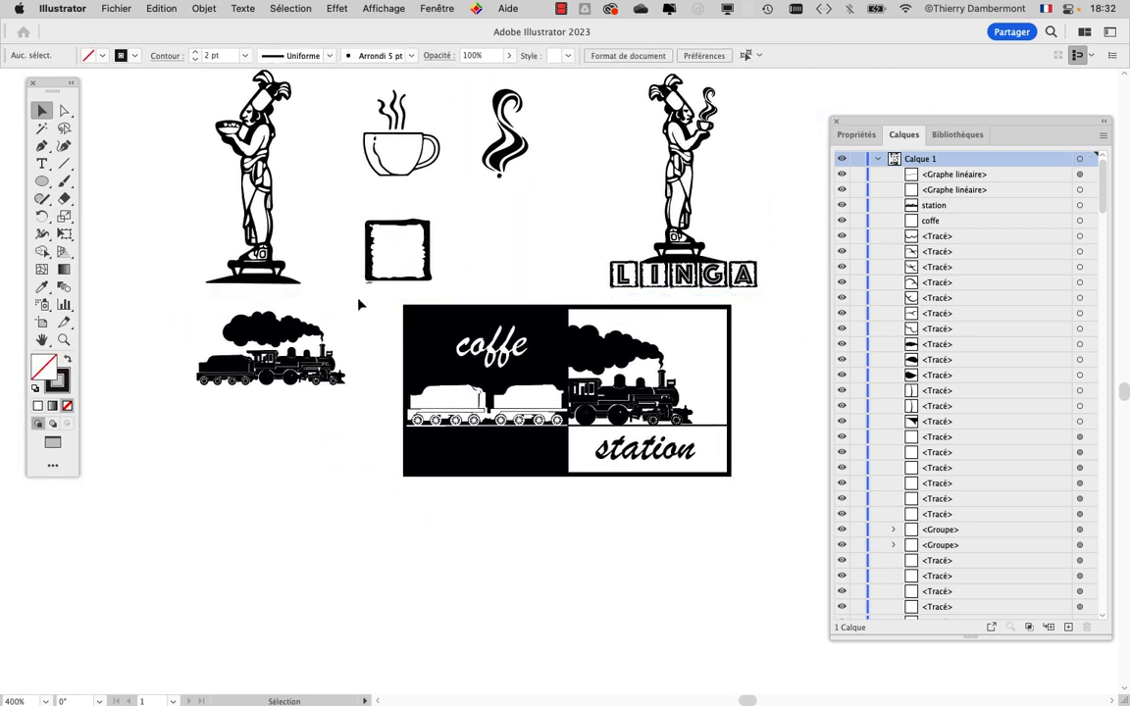
scroll(359, 305, "down", 2)
scroll(372, 474, "up", 5)
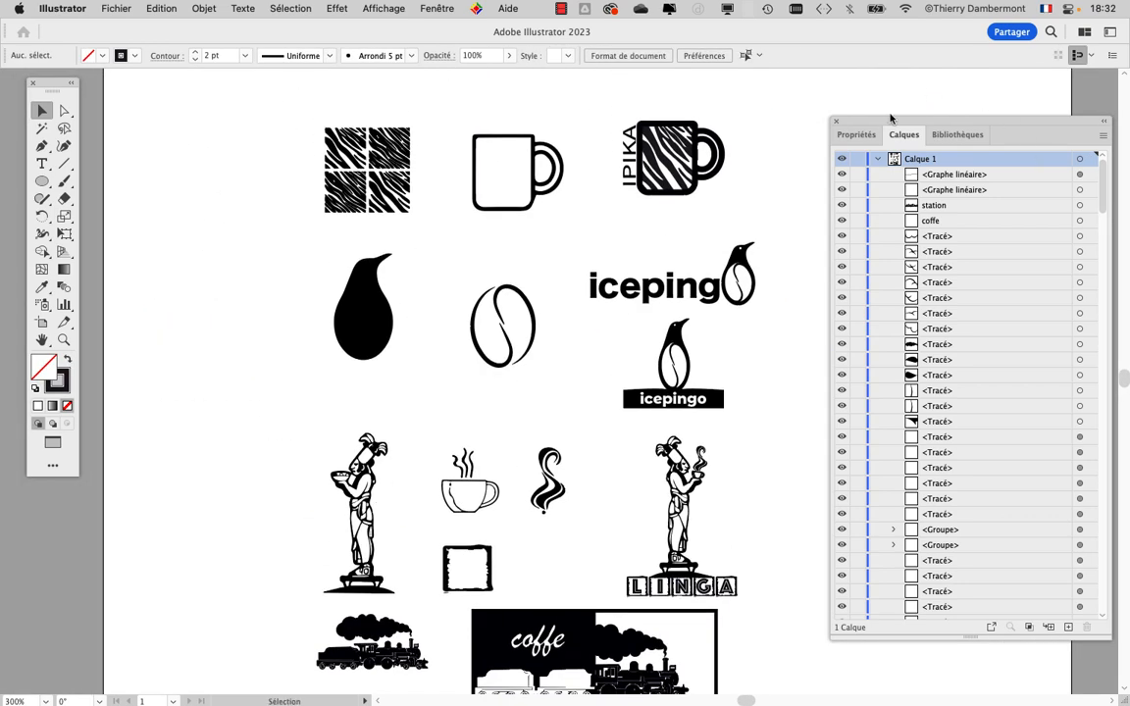
left_click(836, 121)
- Examine the four zebra-pattern squares up close and compare them with the neighbouring mug
scroll(288, 148, "up", 4)
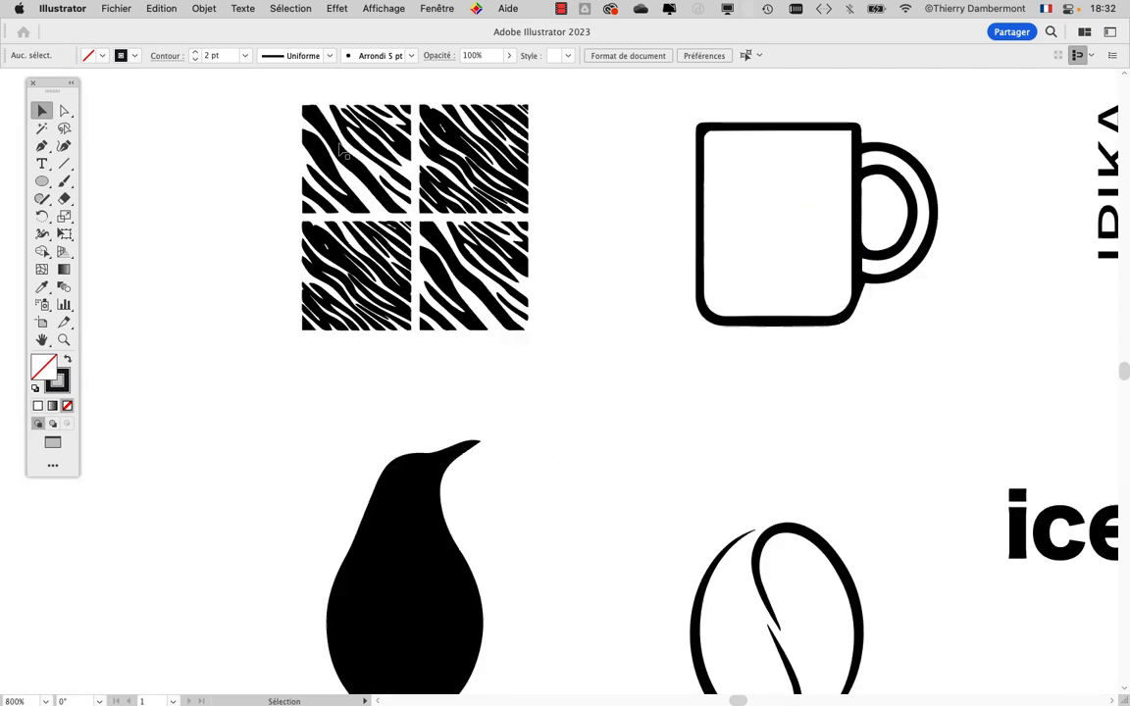
left_click_drag(491, 216, 474, 386)
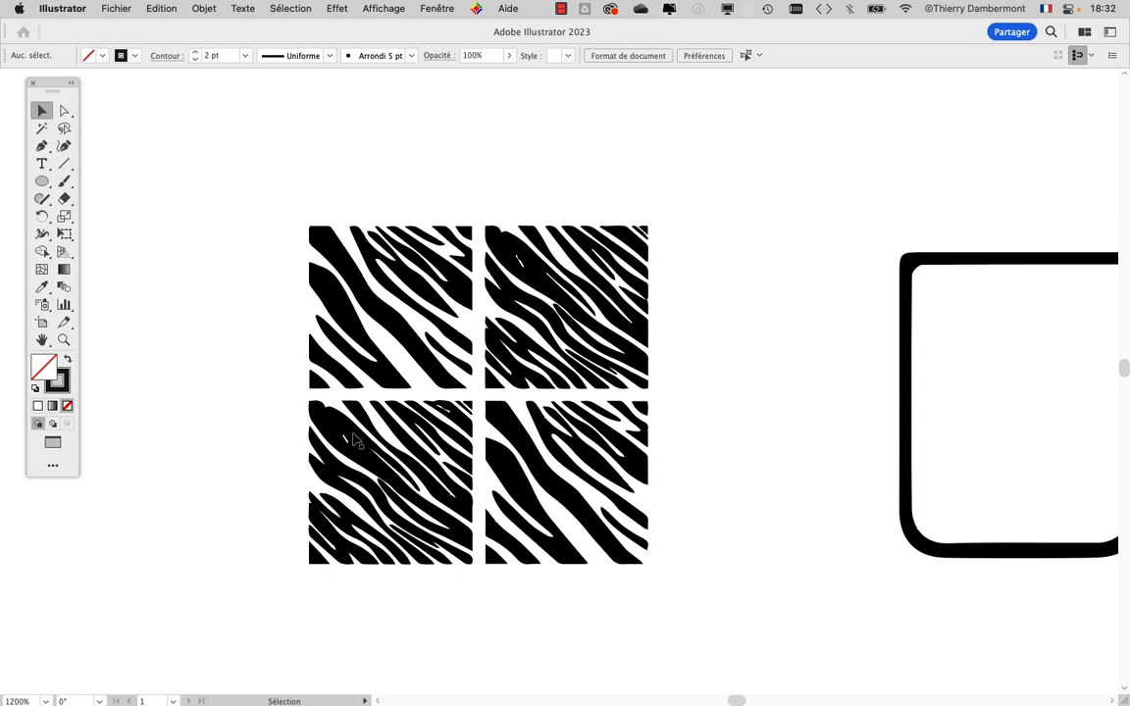
scroll(355, 440, "up", 1)
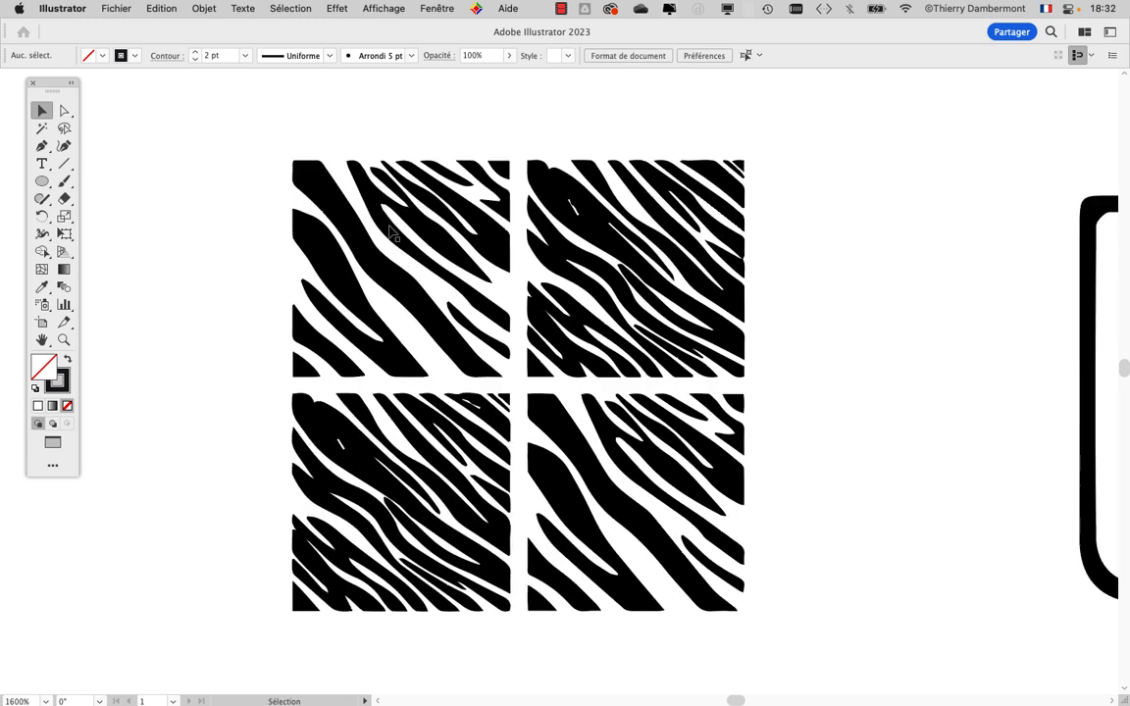
scroll(390, 232, "up", 1)
scroll(410, 267, "down", 2)
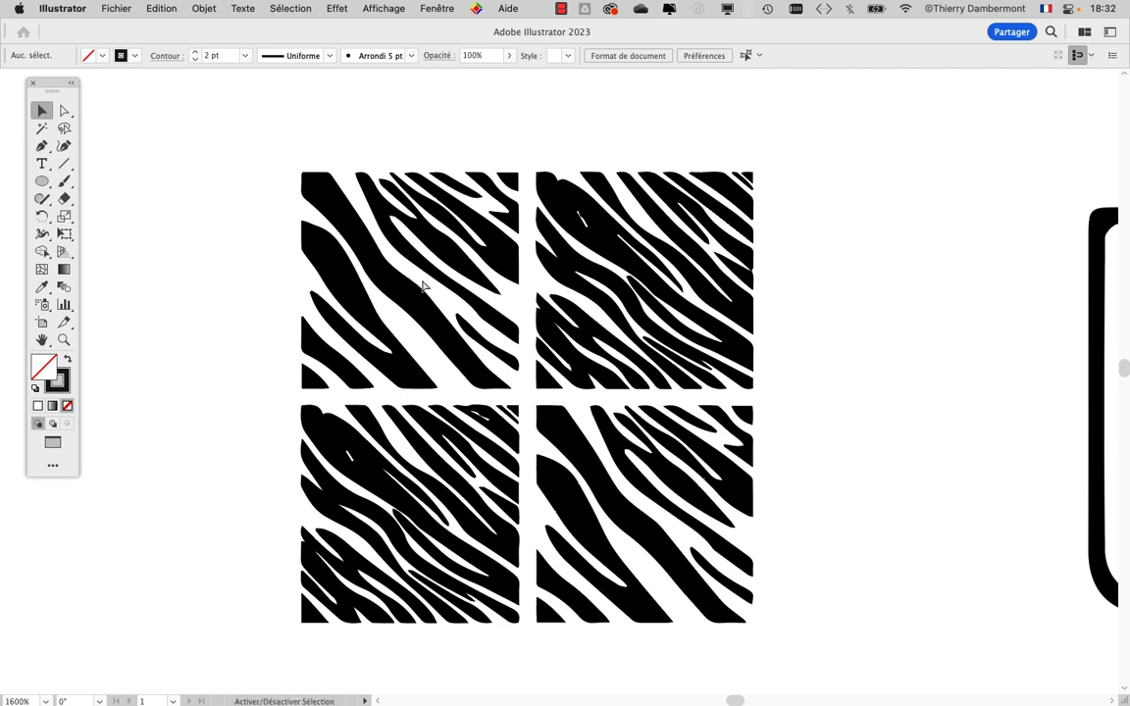
scroll(744, 334, "down", 1)
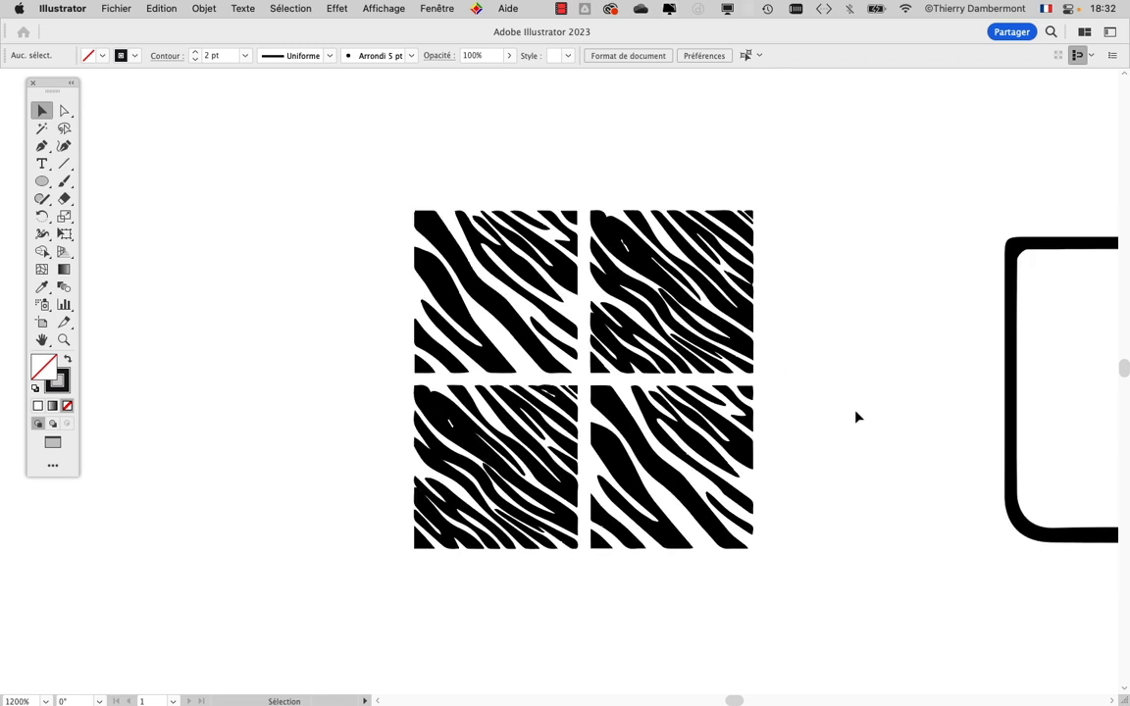
scroll(814, 390, "down", 1)
scroll(814, 390, "right", 1)
scroll(734, 293, "down", 1)
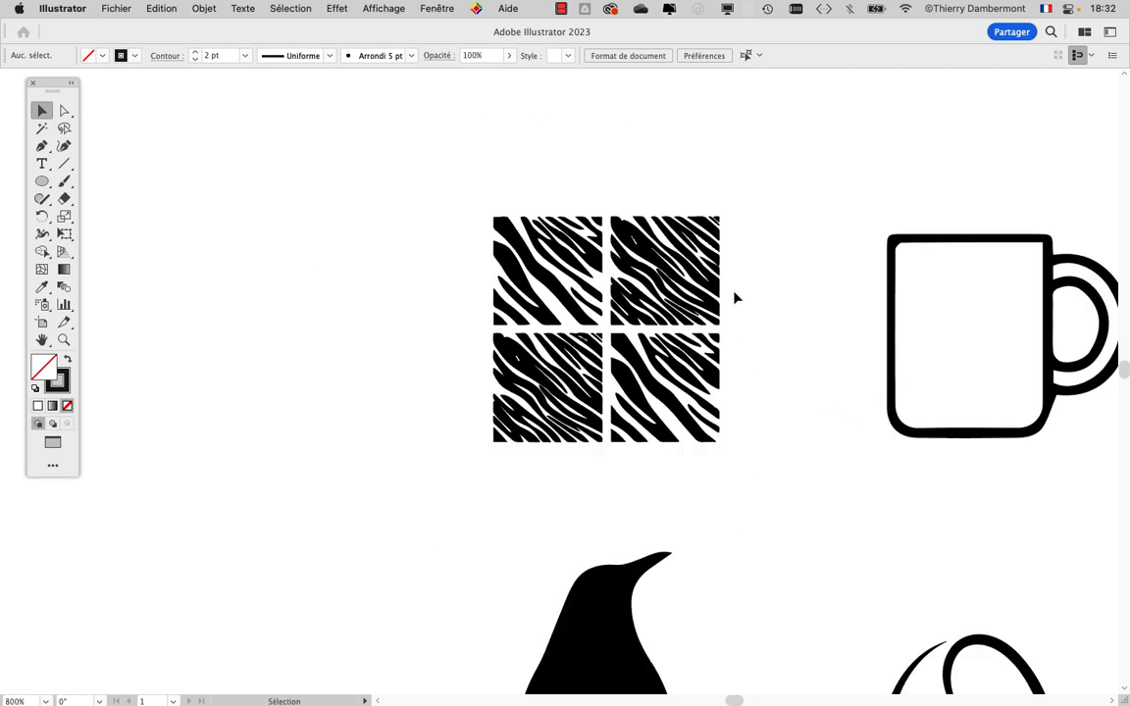
scroll(734, 296, "down", 1)
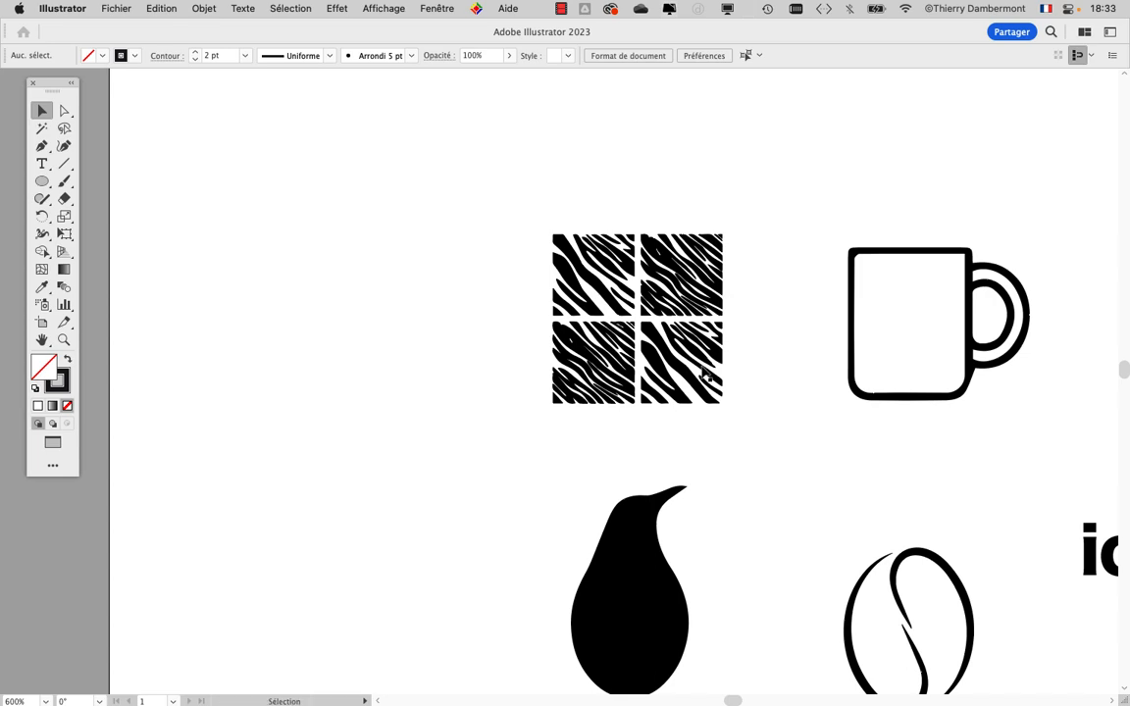
scroll(698, 356, "up", 2)
left_click_drag(795, 335, 715, 421)
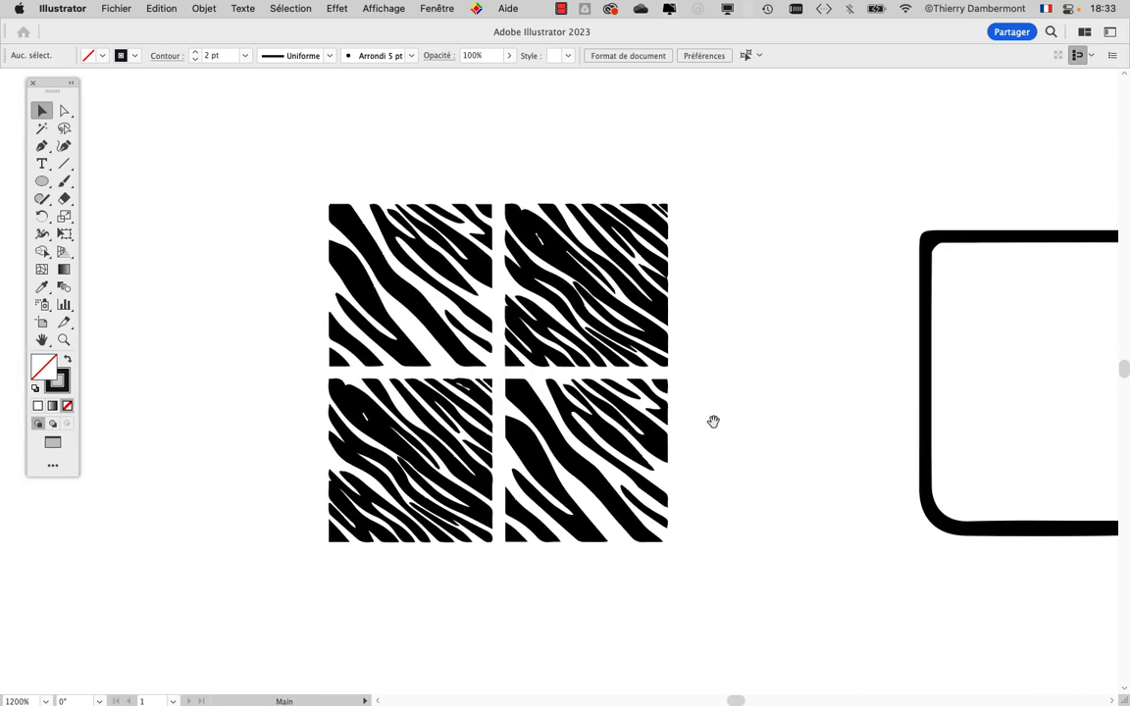
scroll(720, 417, "down", 1)
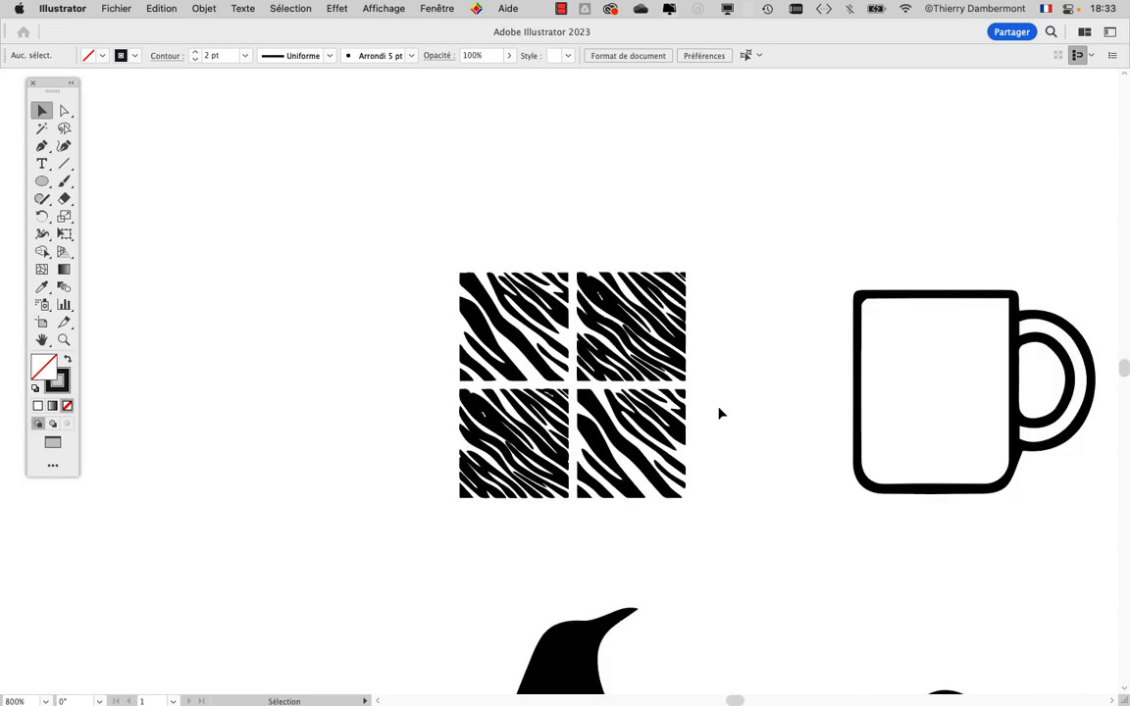
scroll(720, 413, "down", 1)
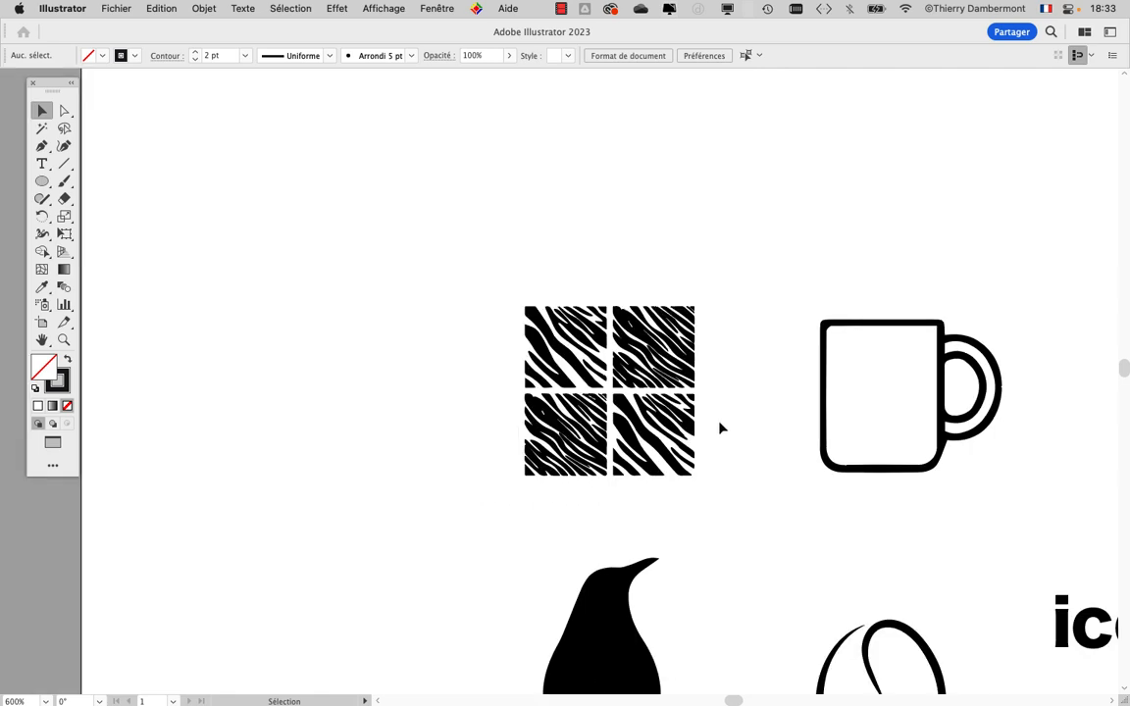
- Show the rulers and place a vertical guide along the left edge and a horizontal guide along the top edge of the zebra squares
left_click_drag(710, 432, 476, 383)
scroll(703, 342, "up", 3)
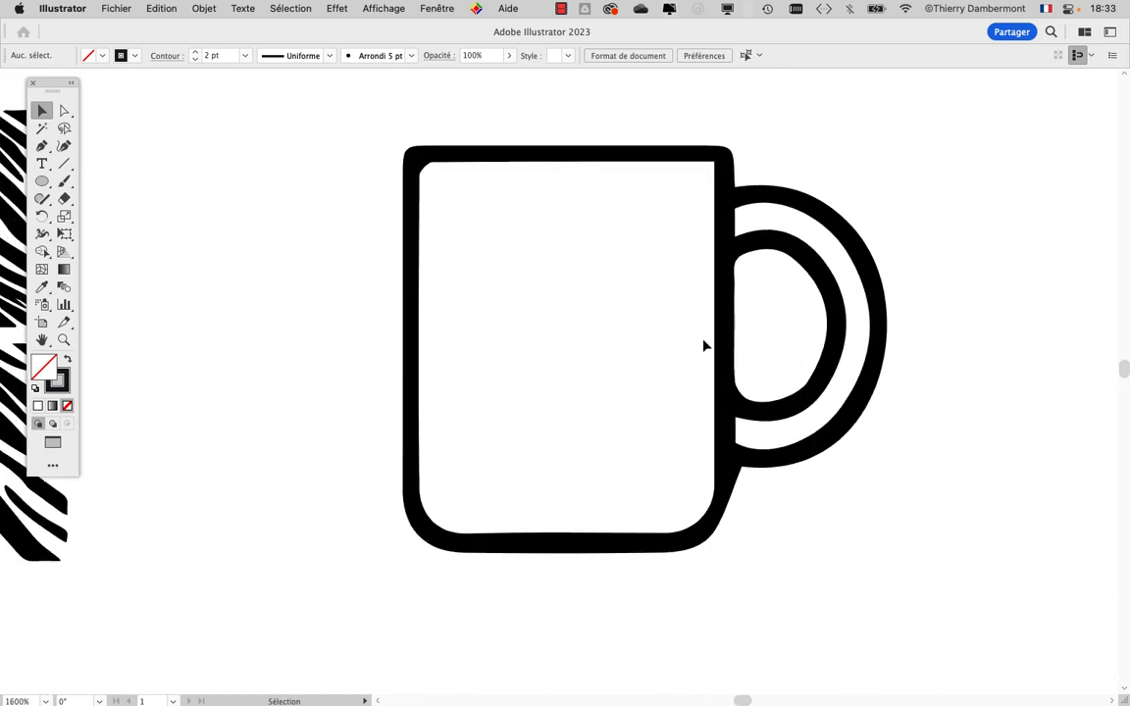
scroll(703, 346, "down", 2)
scroll(461, 339, "left", 3)
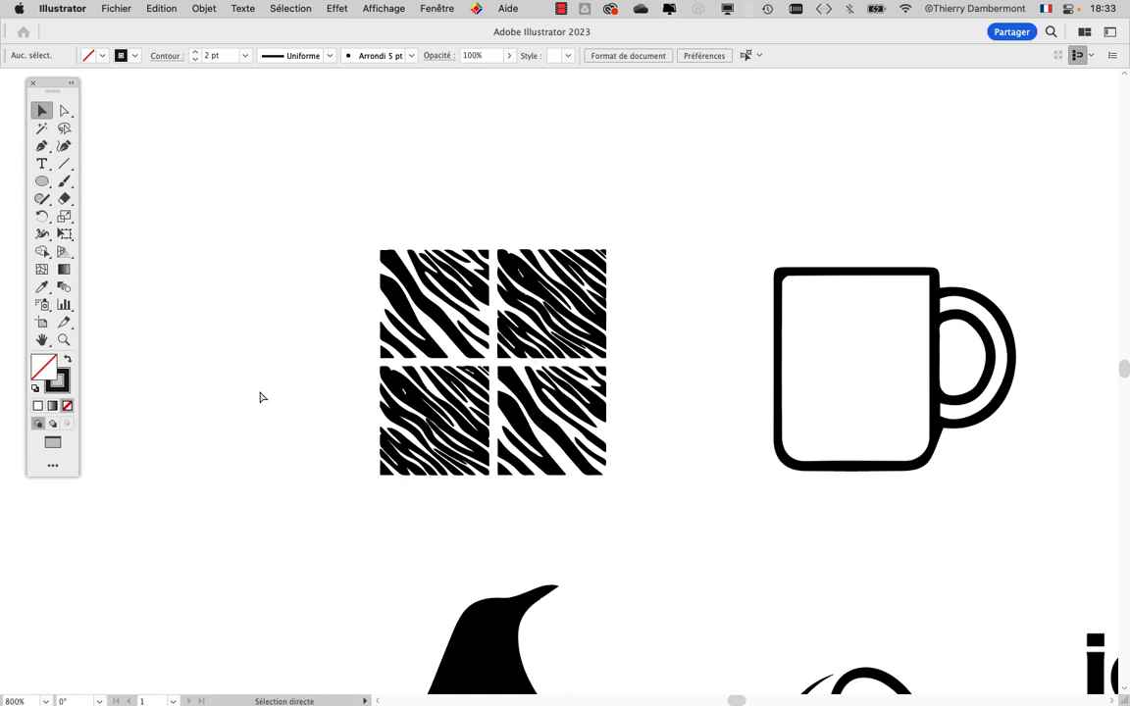
key("super+r")
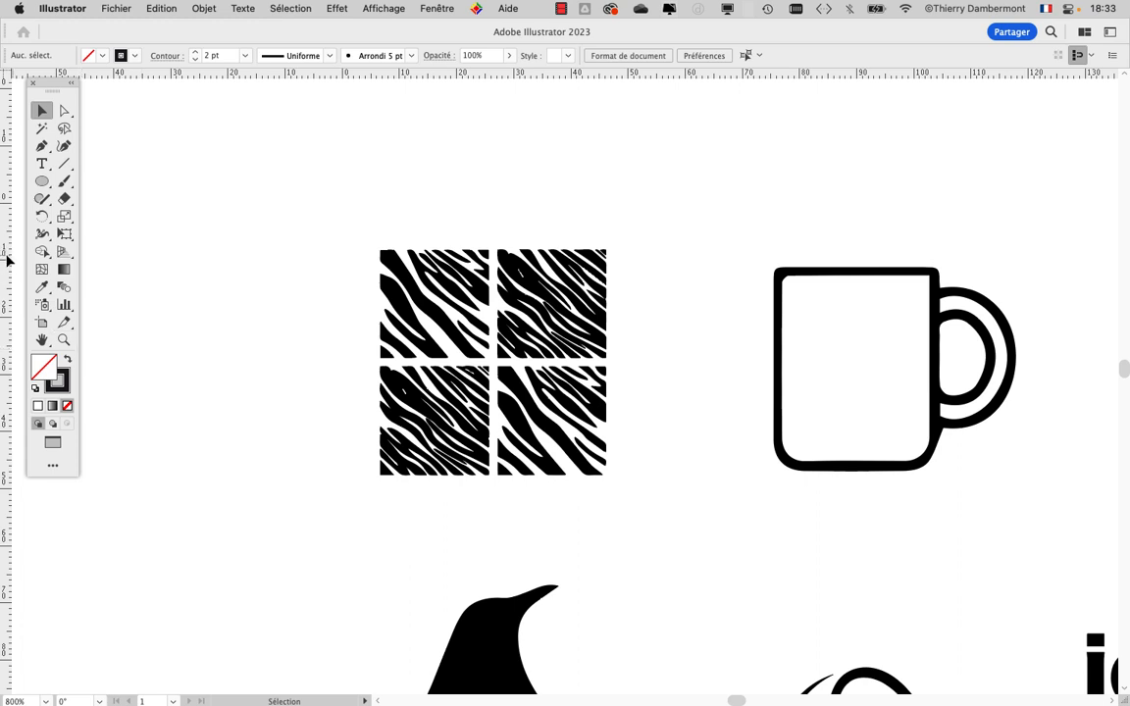
left_click_drag(7, 260, 377, 263)
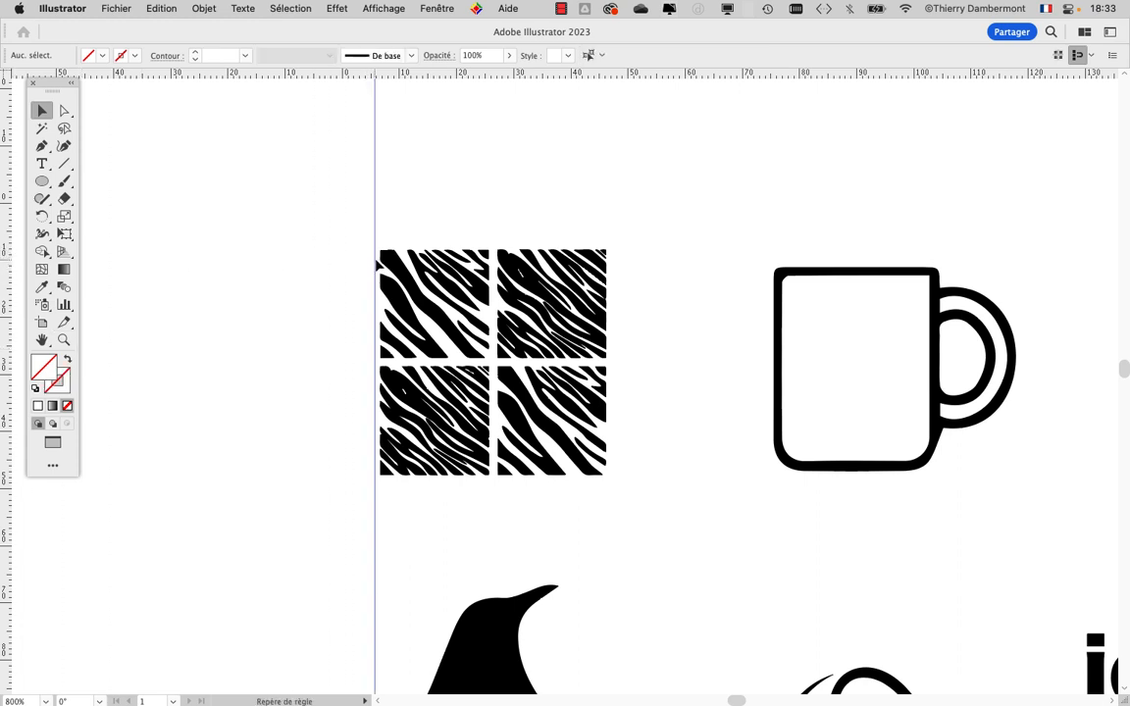
left_click_drag(420, 68, 480, 243)
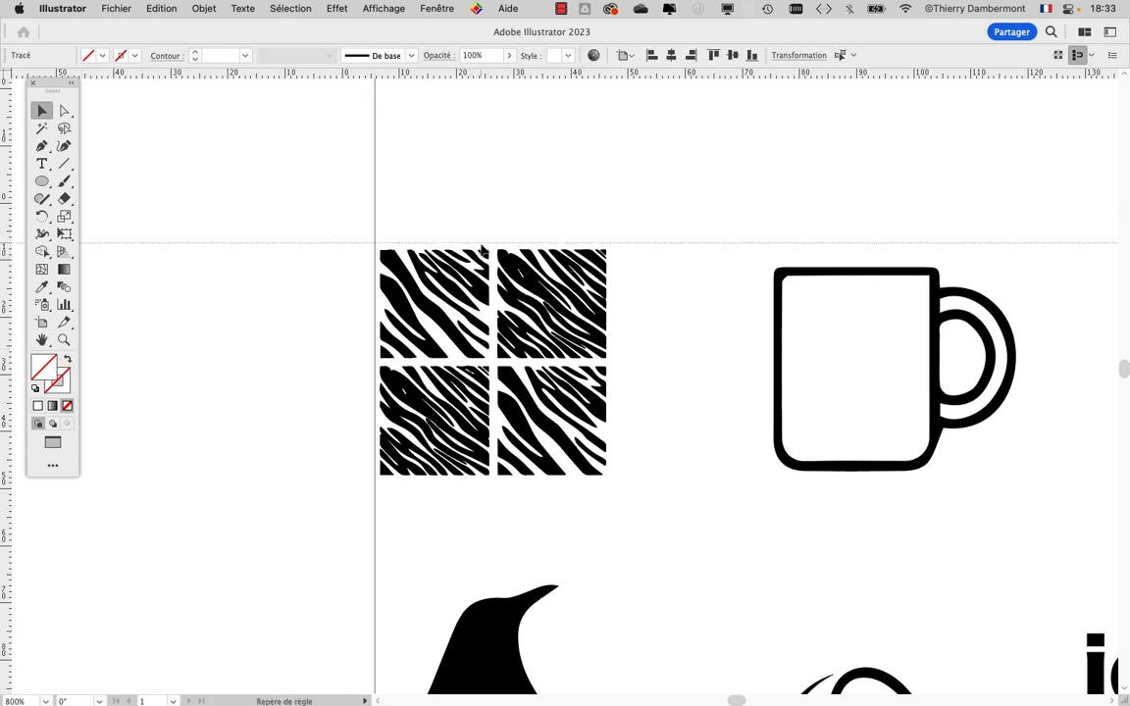
left_click(278, 321)
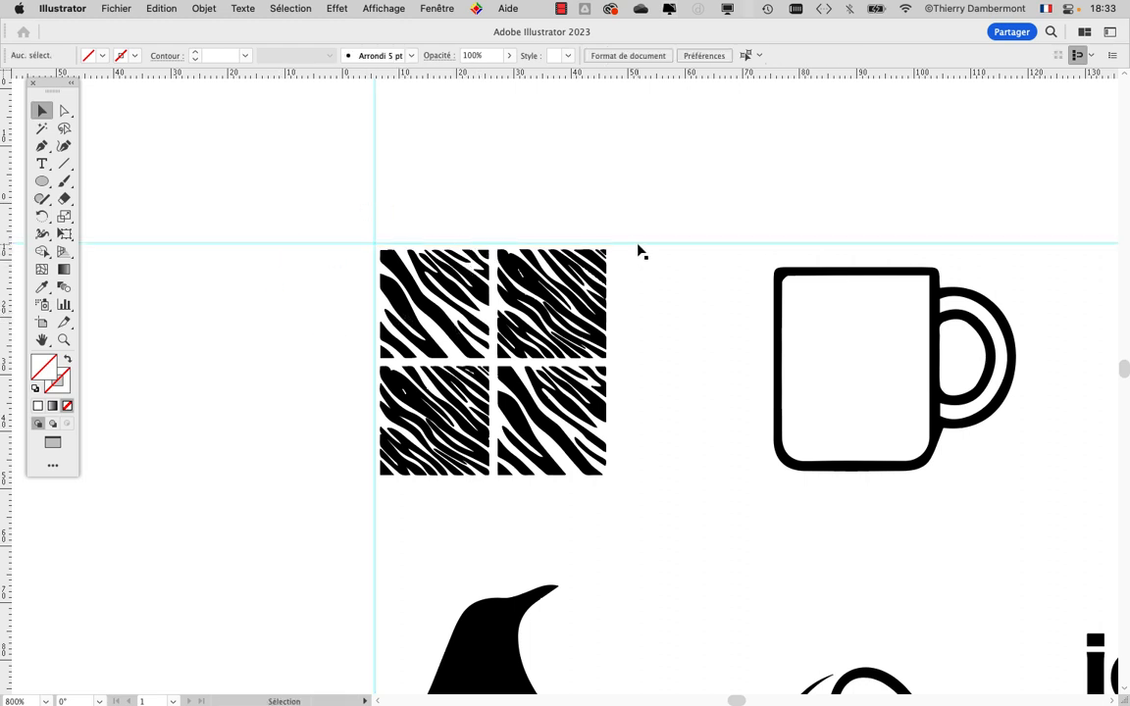
- Try moving both guides away from the zebra squares and putting them back beside the left and top edges
left_click_drag(637, 247, 171, 189)
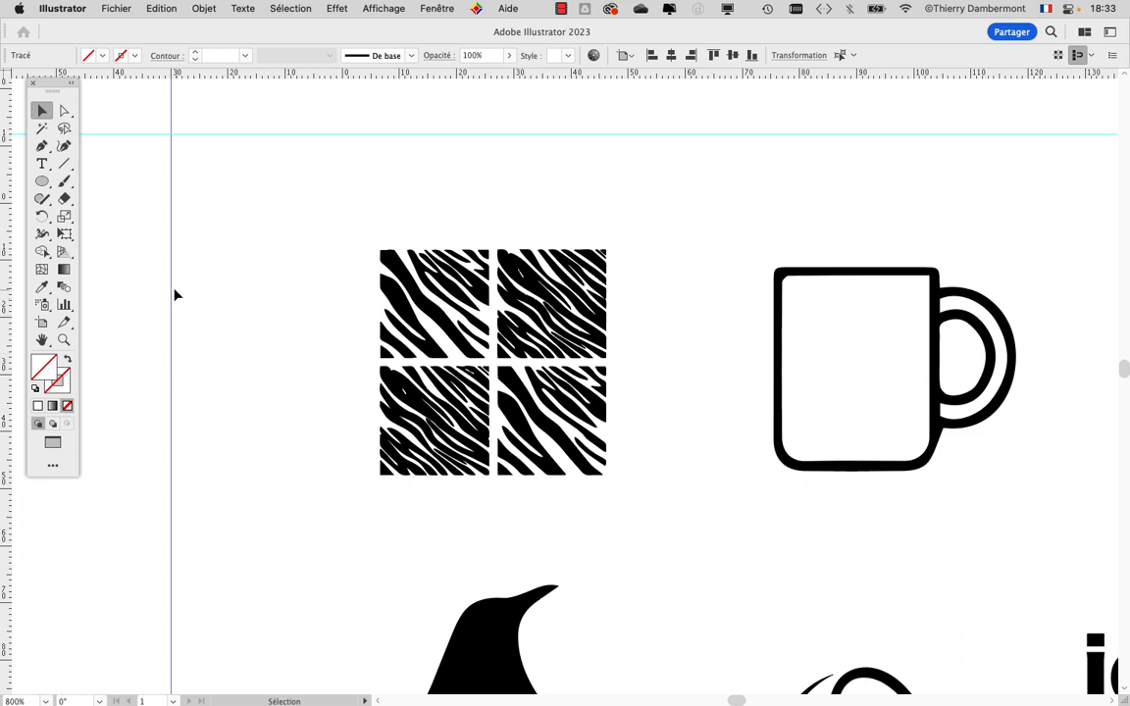
left_click_drag(170, 295, 375, 319)
left_click_drag(438, 136, 442, 247)
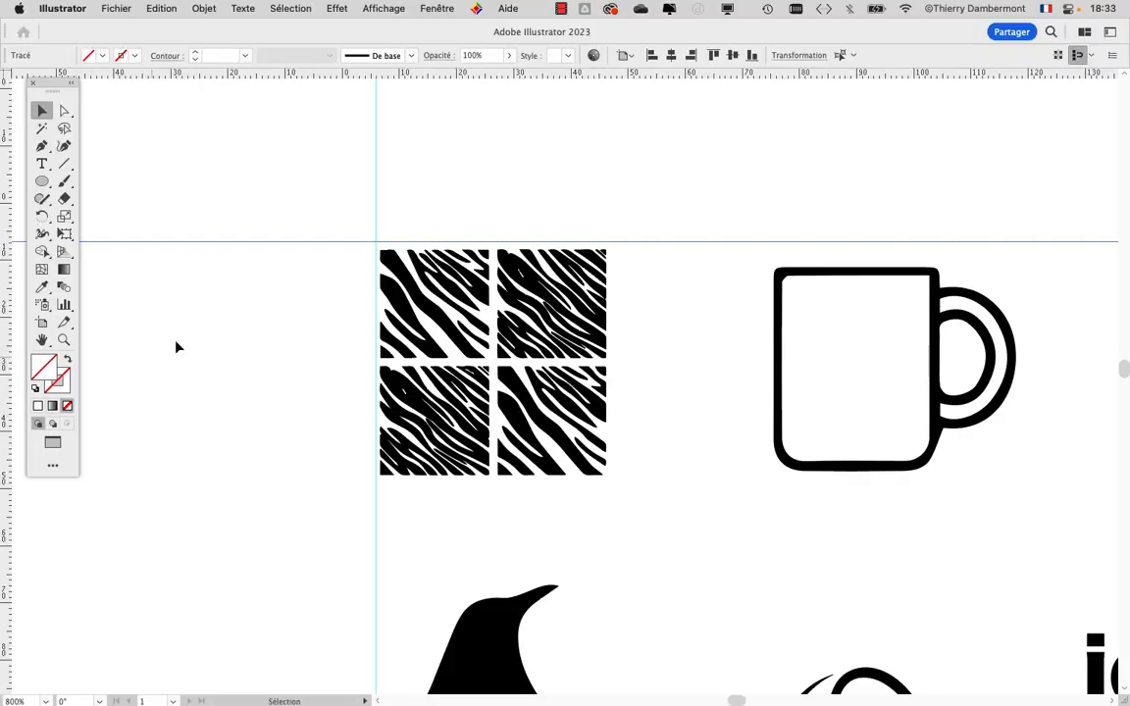
left_click(362, 275)
key("alt+super")
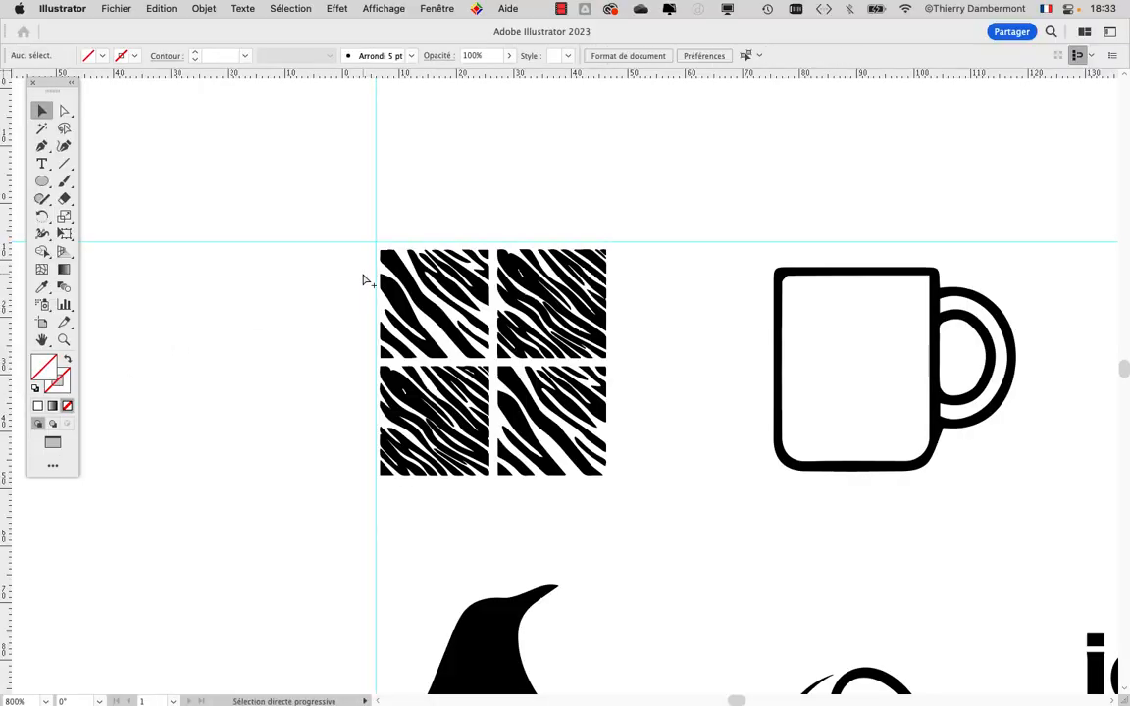
key("alt+super")
- Check the fill and stroke attributes of the plain mug's outline and clear its selection
scroll(431, 326, "right", 5)
scroll(431, 326, "down", 2)
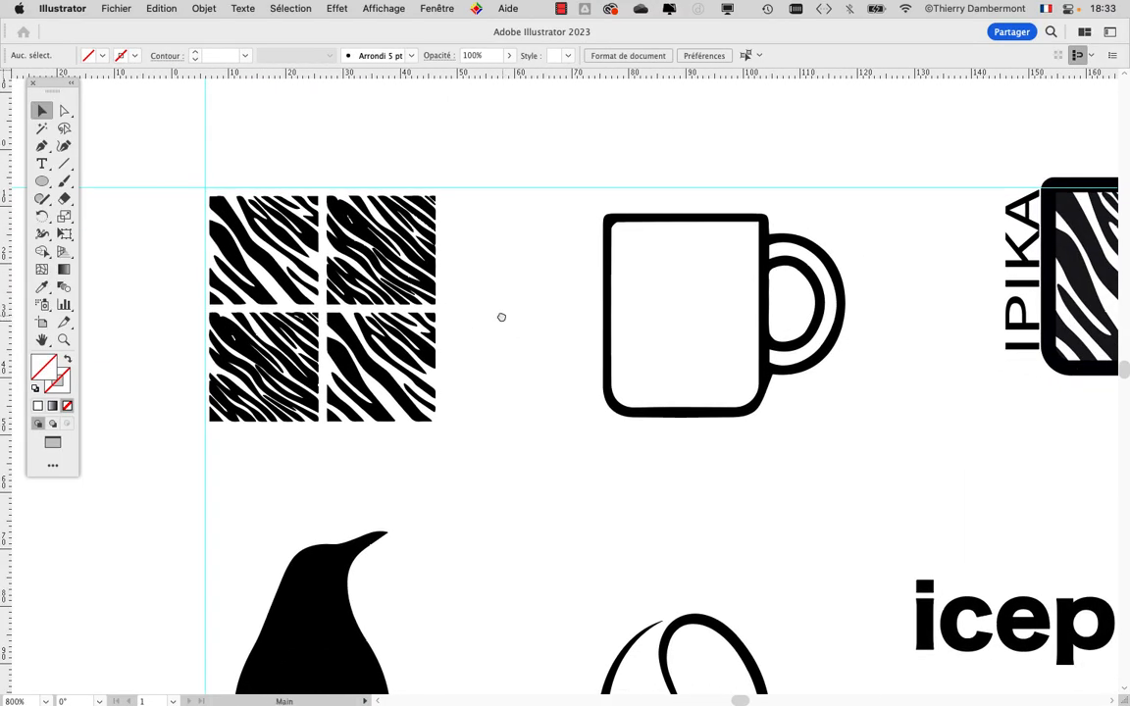
scroll(502, 317, "right", 3)
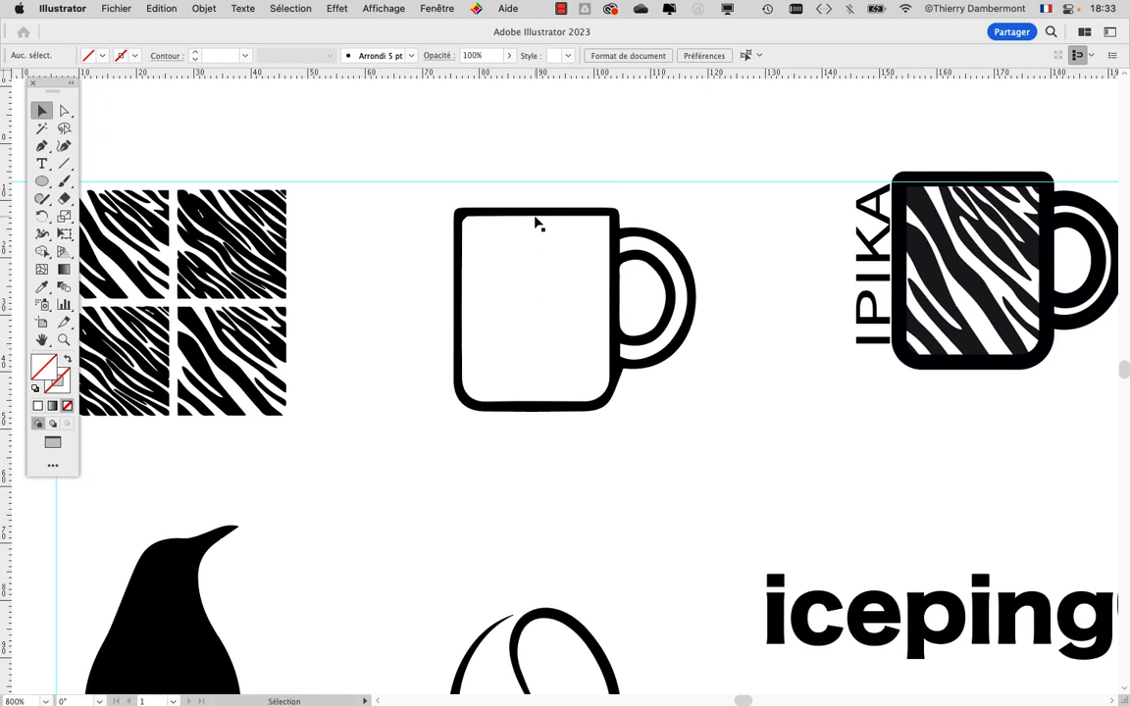
left_click(535, 221)
left_click_drag(714, 339, 492, 398)
left_click(625, 404)
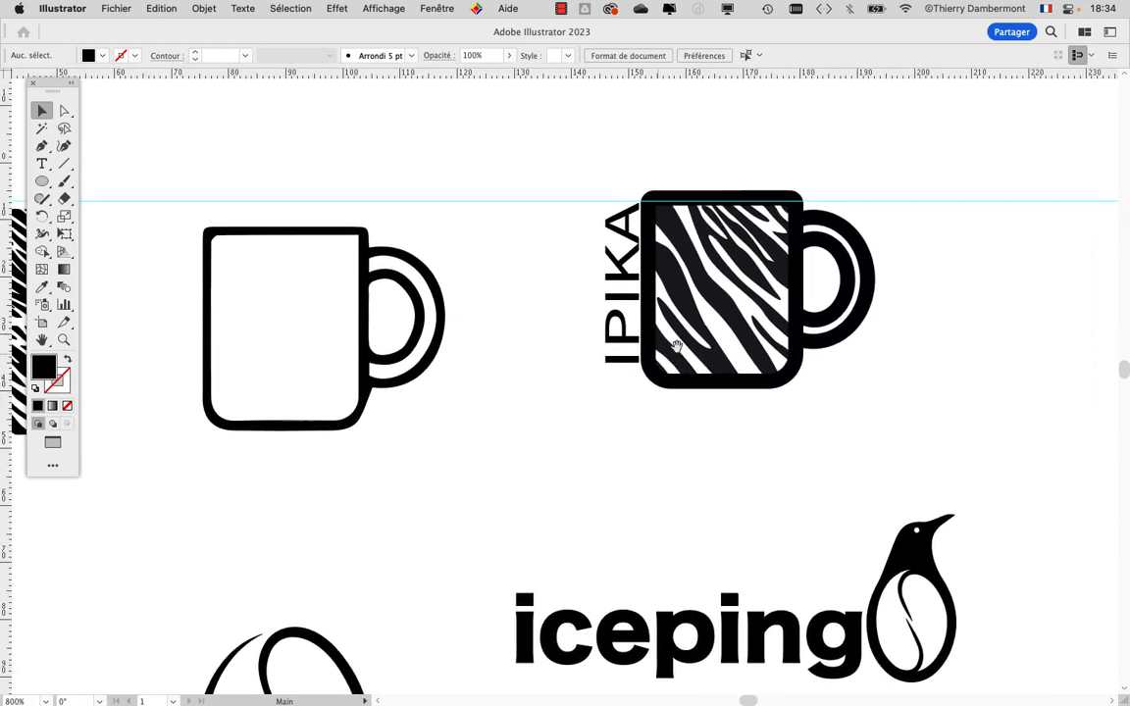
- Select the IPIKA mug's outline group, and single out the inner handle contour with Group Selection
scroll(757, 263, "up", 1)
left_click_drag(586, 281, 468, 334)
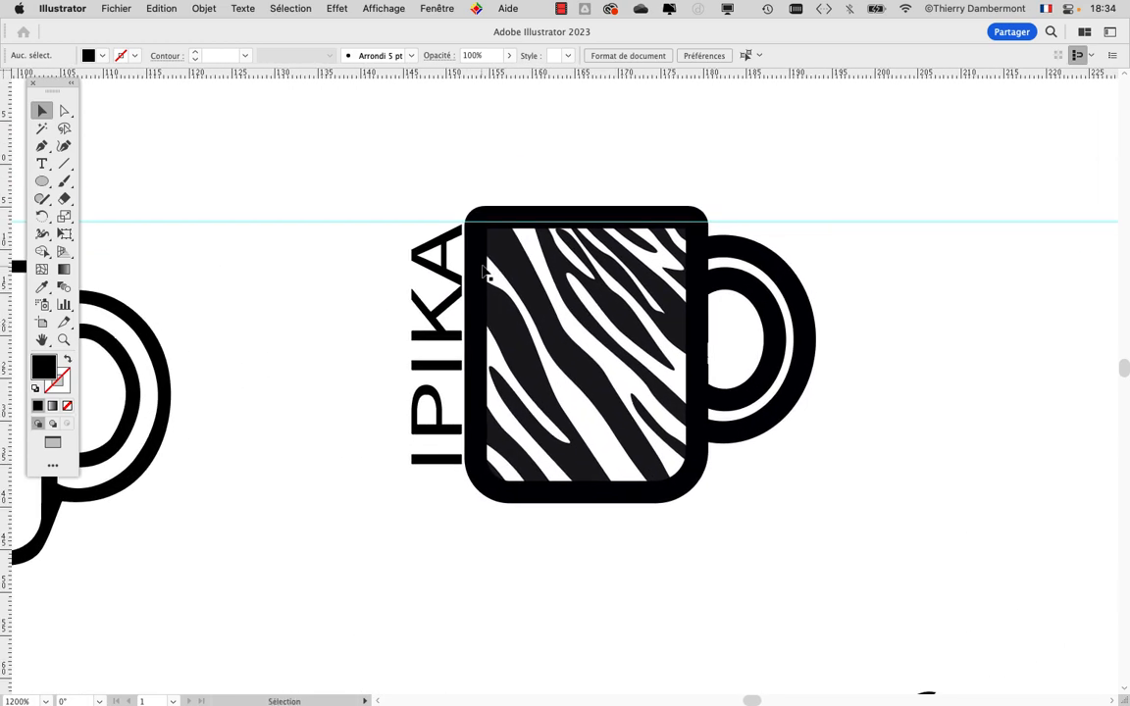
left_click(692, 285)
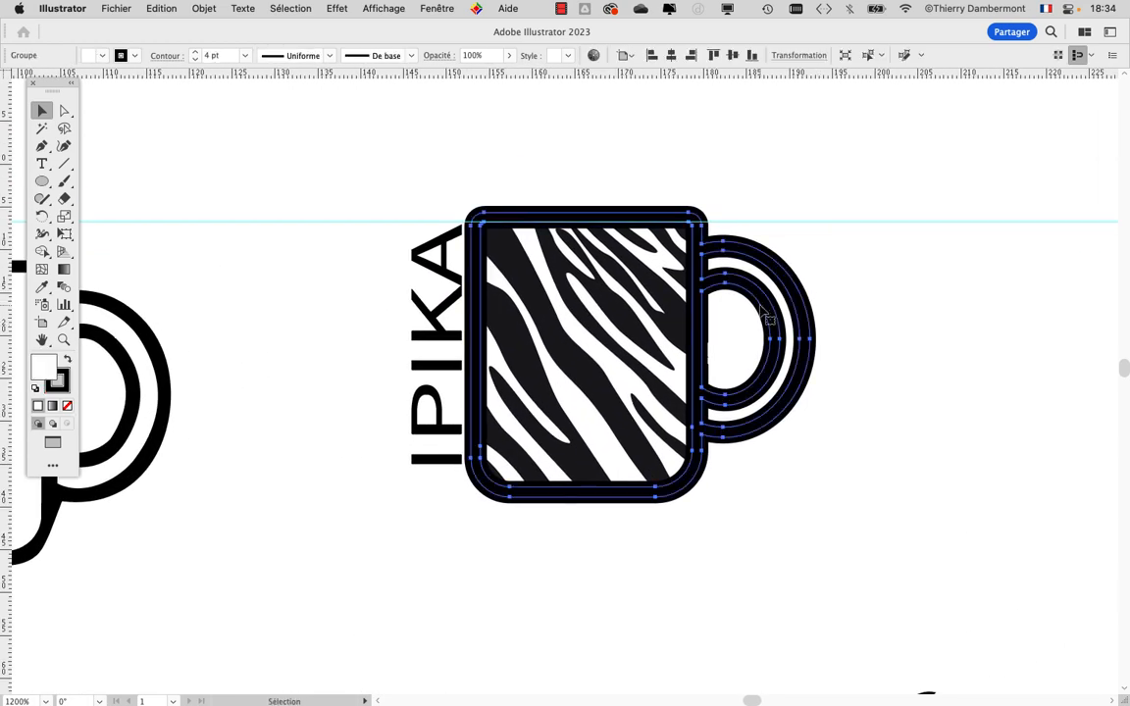
left_click_drag(63, 111, 98, 126)
left_click(822, 391)
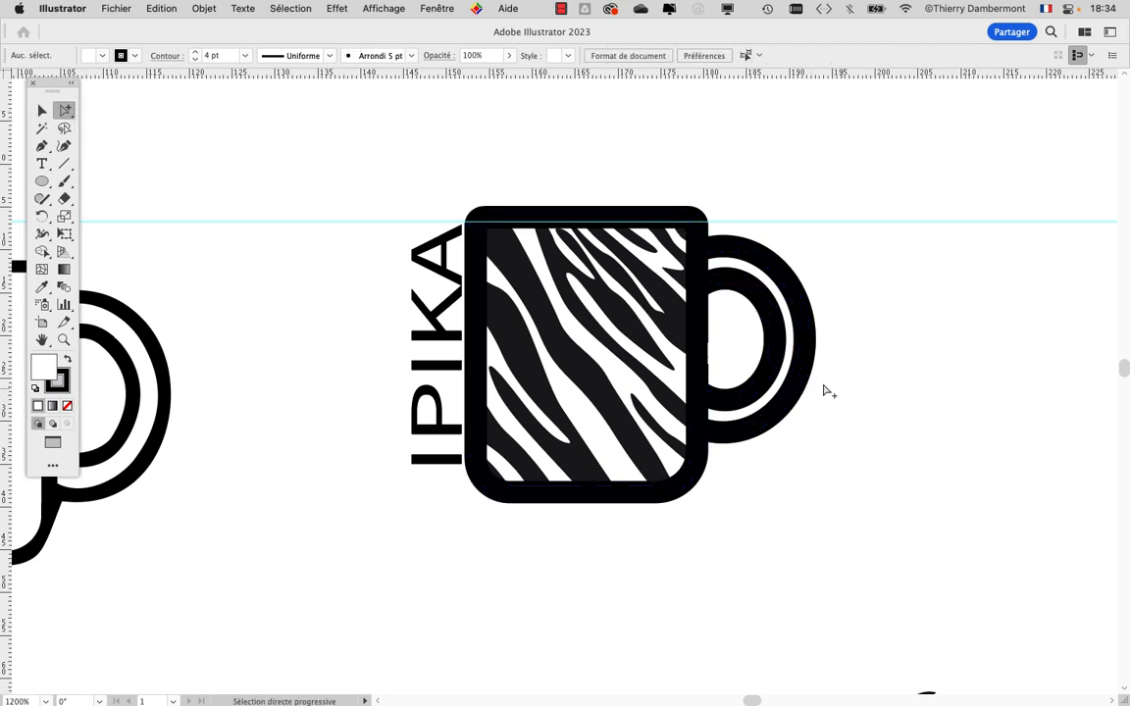
left_click(782, 337)
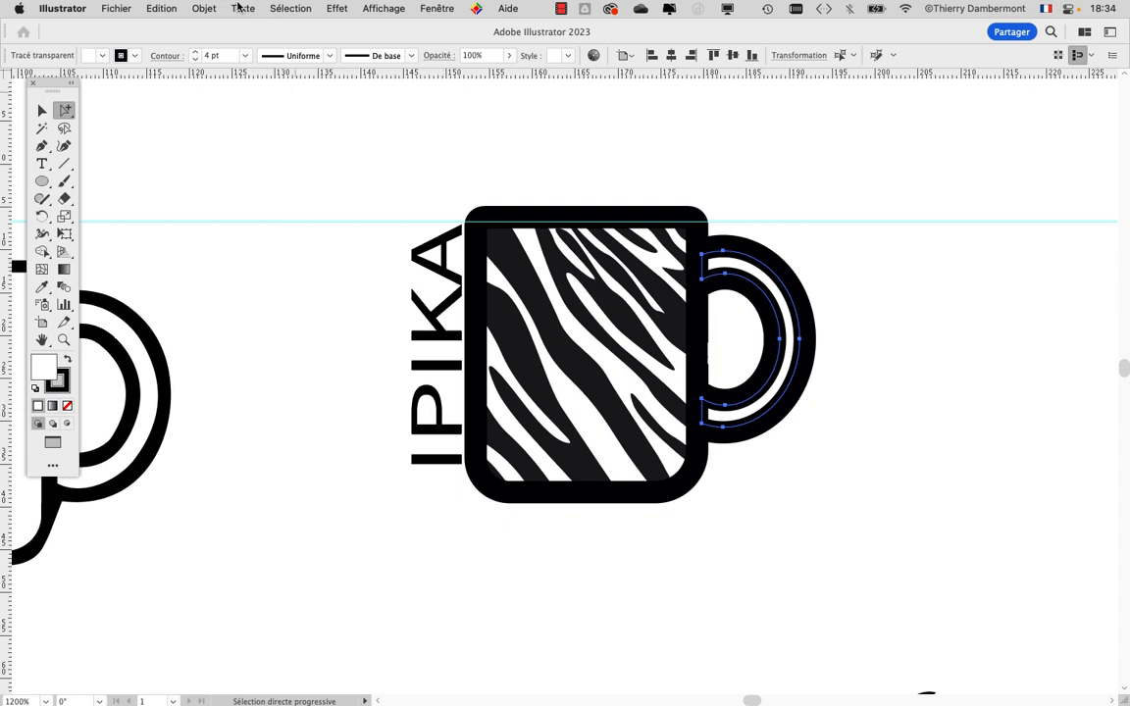
- Display the stroke settings and place them in the empty area beside the IPIKA mug
left_click(437, 8)
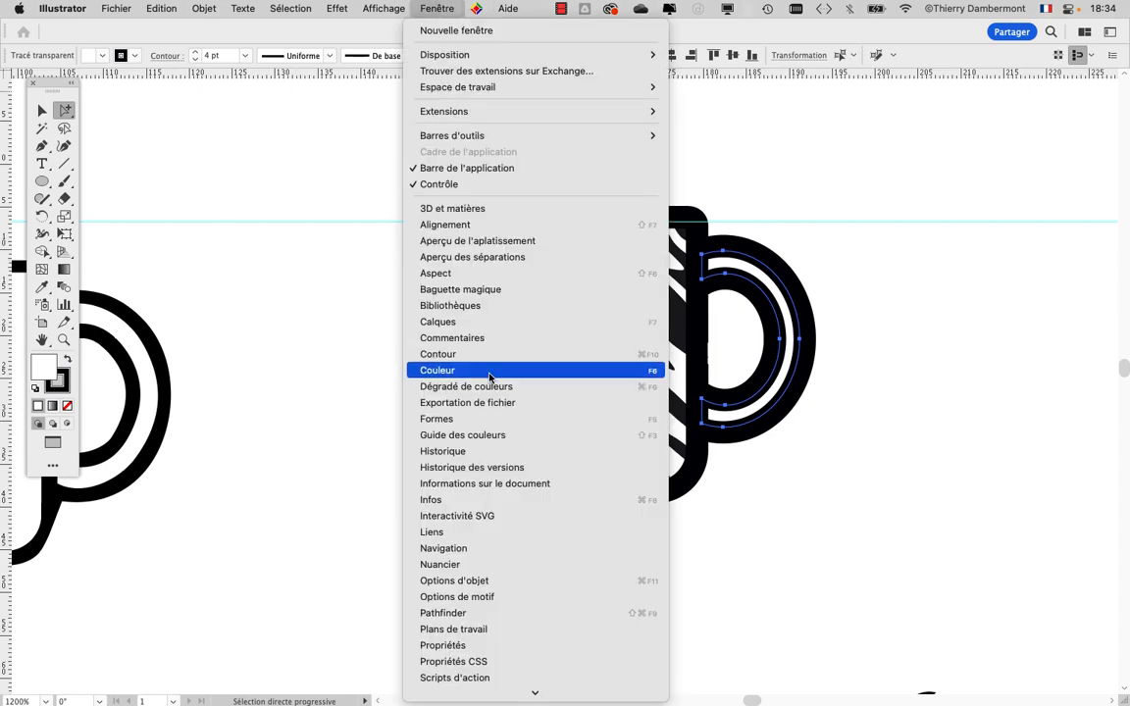
left_click(477, 323)
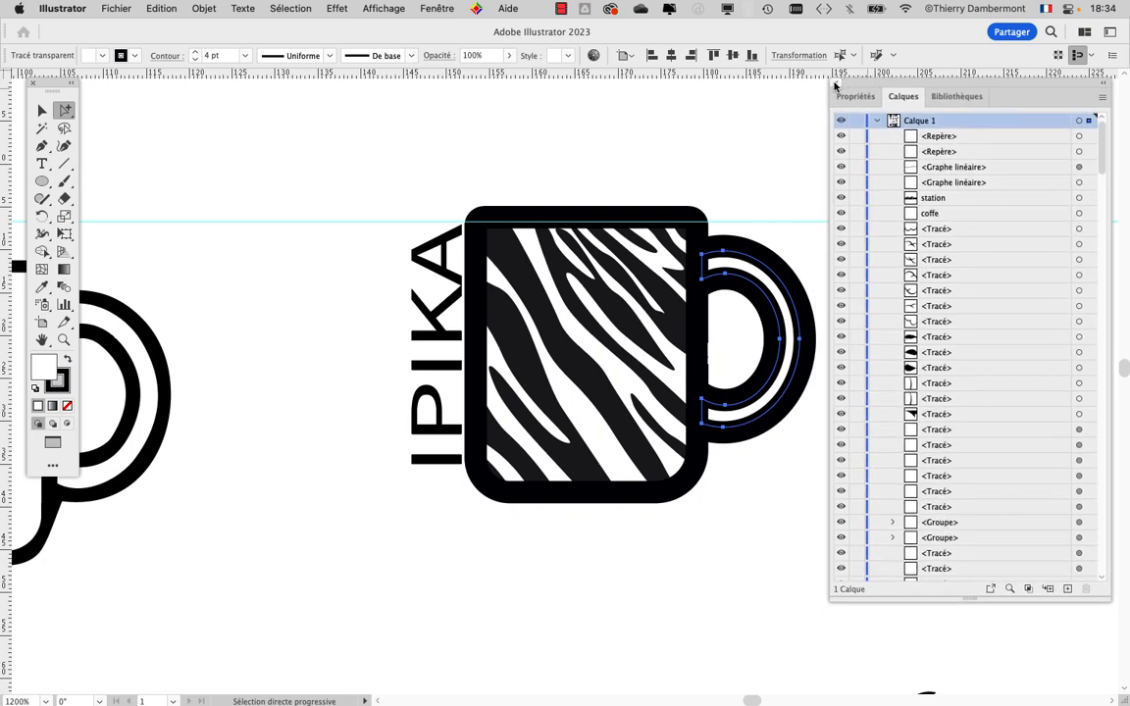
left_click(830, 85)
left_click(437, 8)
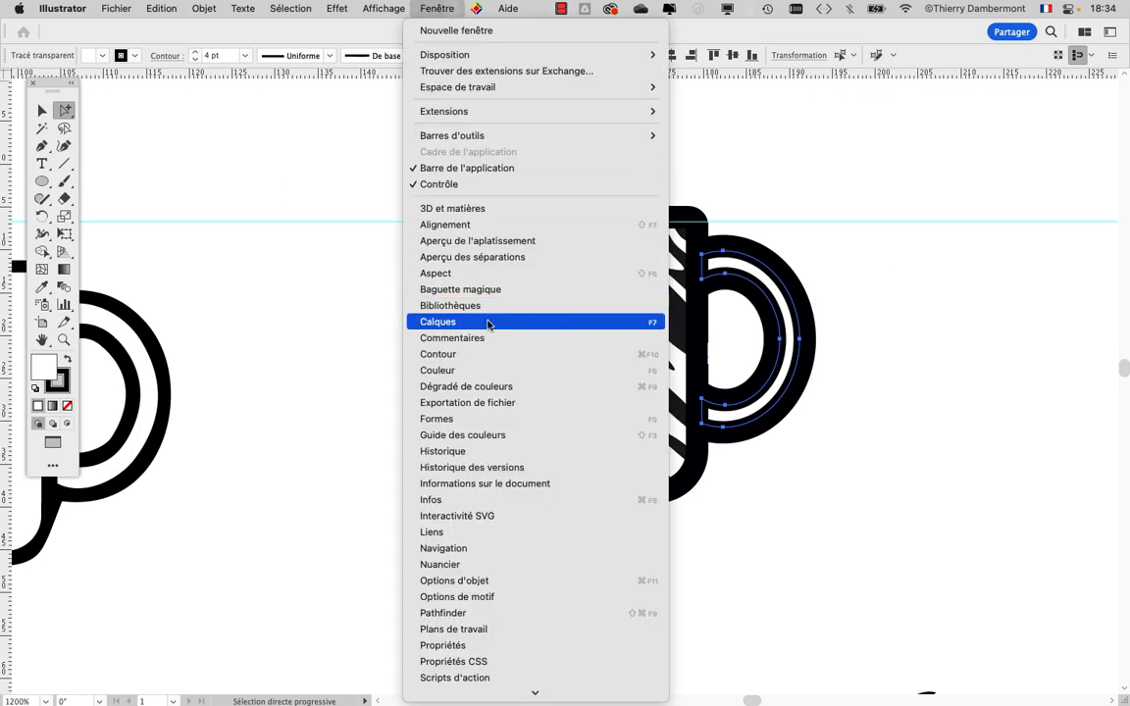
left_click(485, 354)
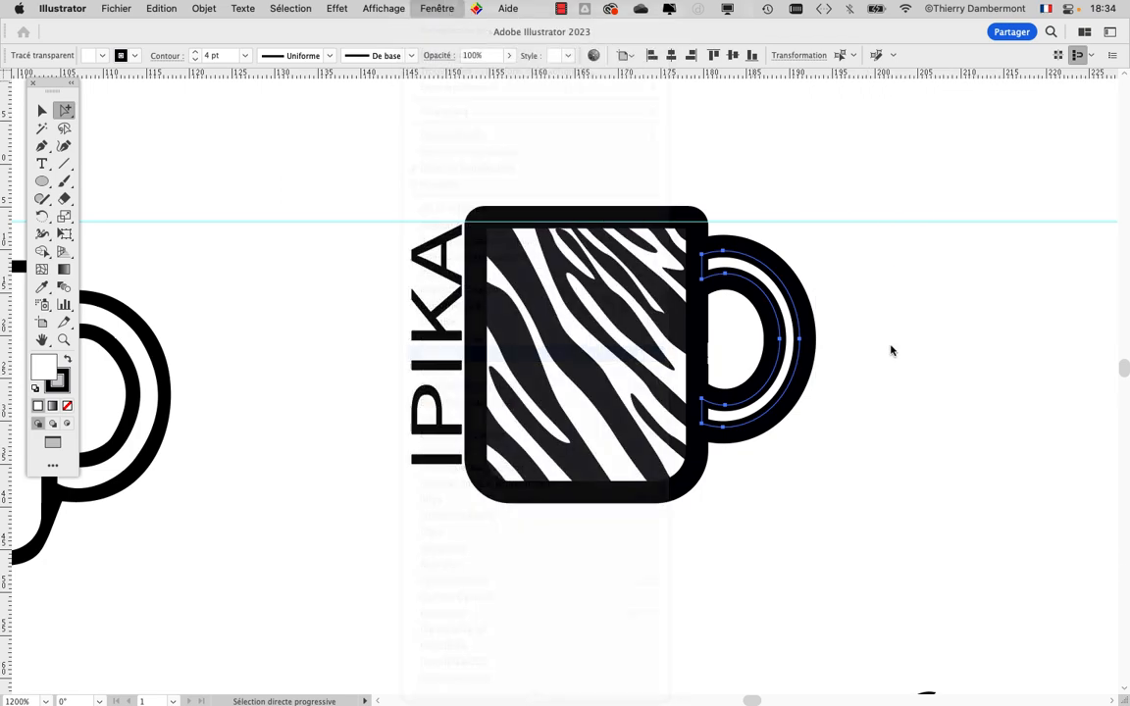
left_click_drag(678, 233, 1005, 154)
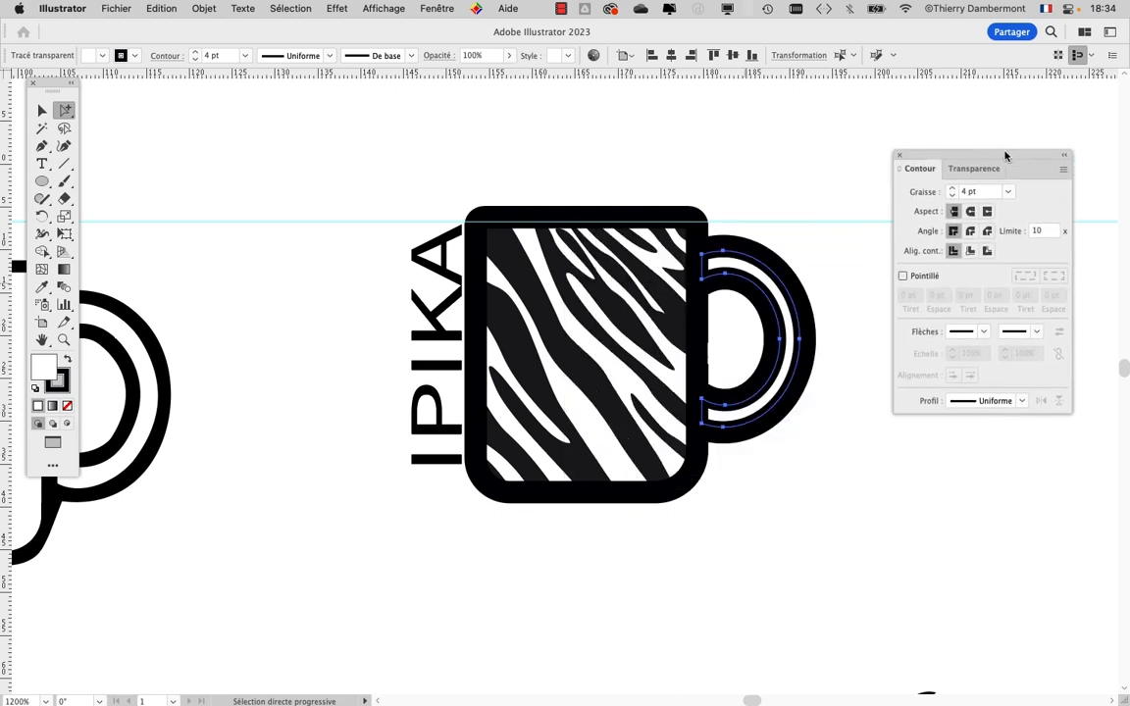
- Try a 2 pt stroke weight on the selected handle contour and restore it to 4 pt
left_click(951, 195)
left_click(950, 189)
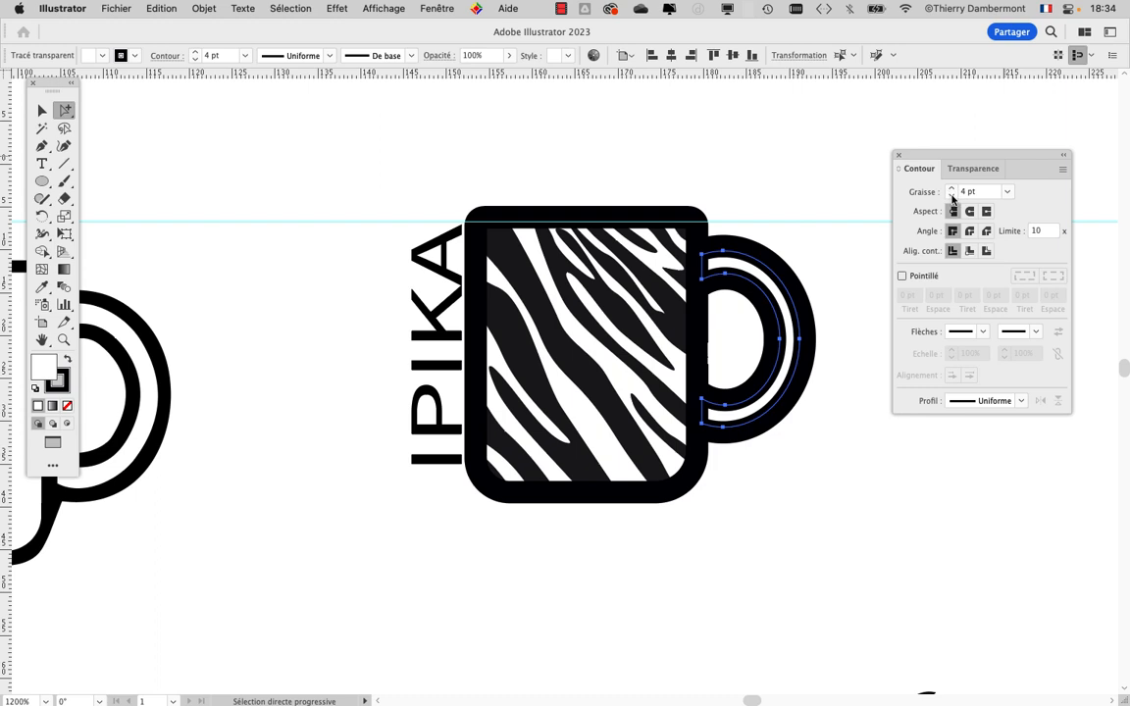
left_click(951, 195)
left_click(951, 196)
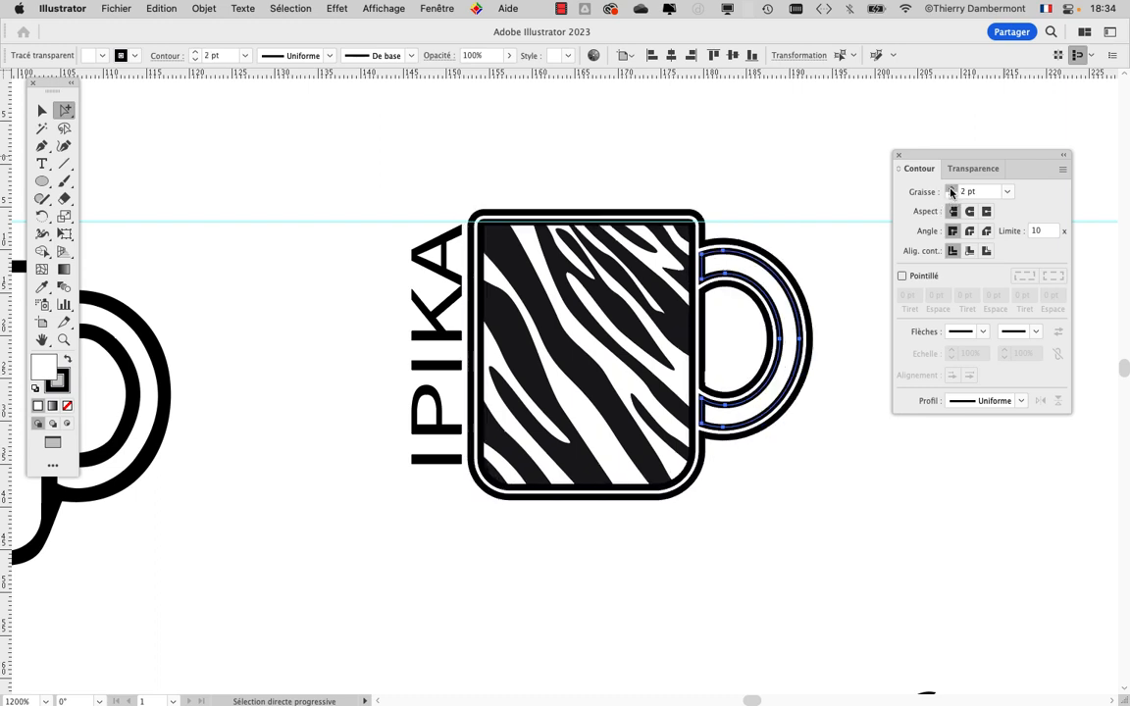
left_click(951, 189)
left_click(950, 190)
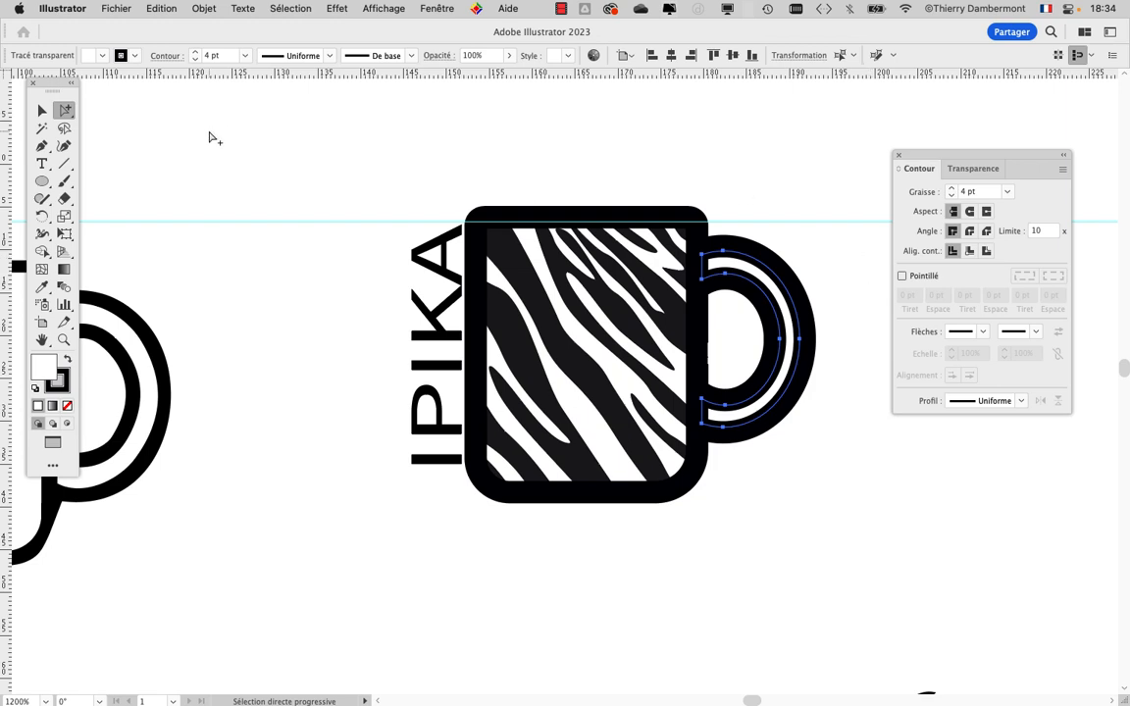
- Test how Direct Selection picks the inner and outer contours of the IPIKA mug's handle
left_click_drag(62, 113, 103, 108)
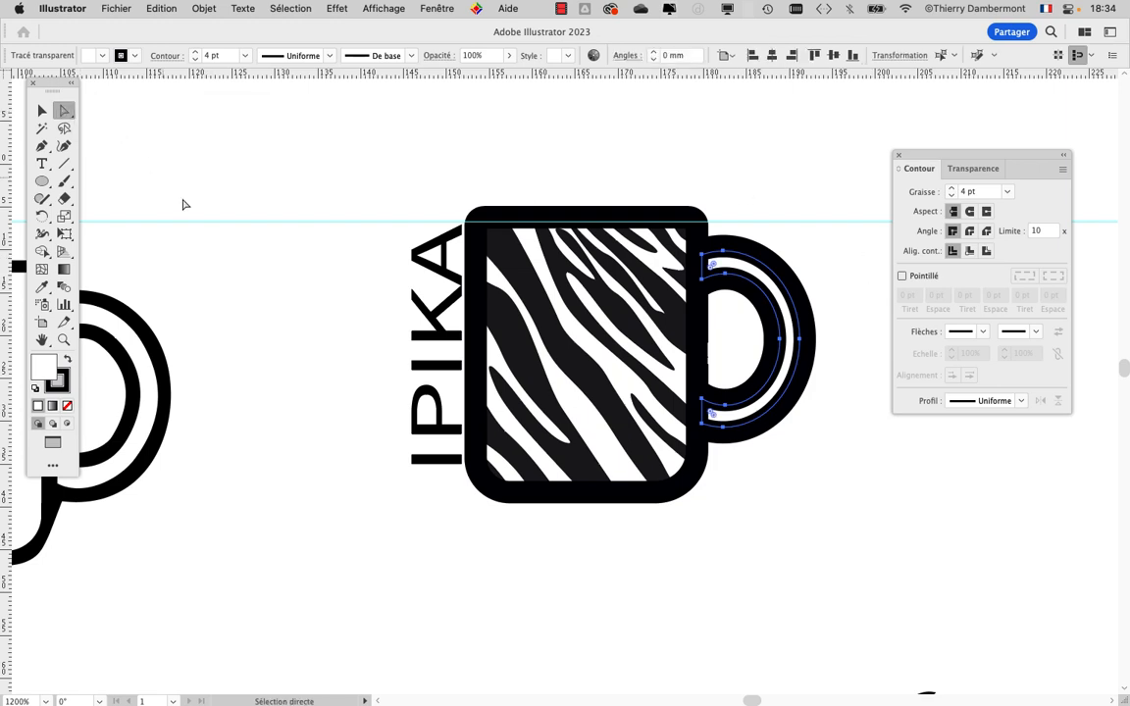
left_click(228, 245)
left_click(743, 258)
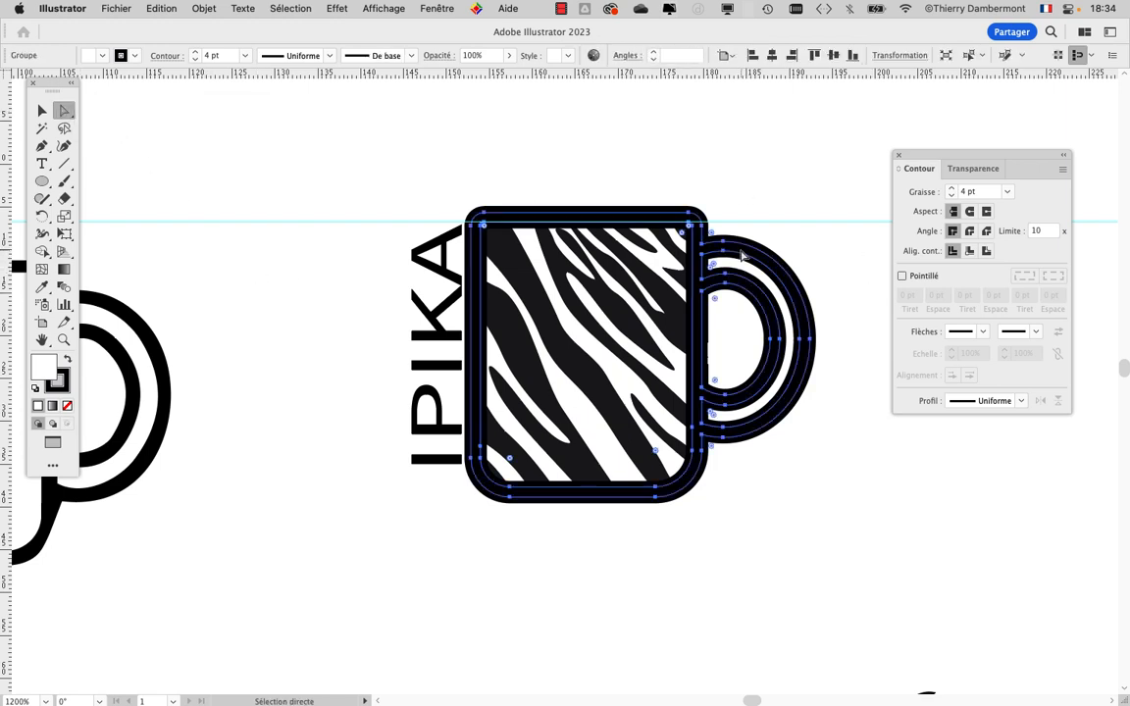
left_click(838, 235)
left_click(769, 260)
left_click(792, 251)
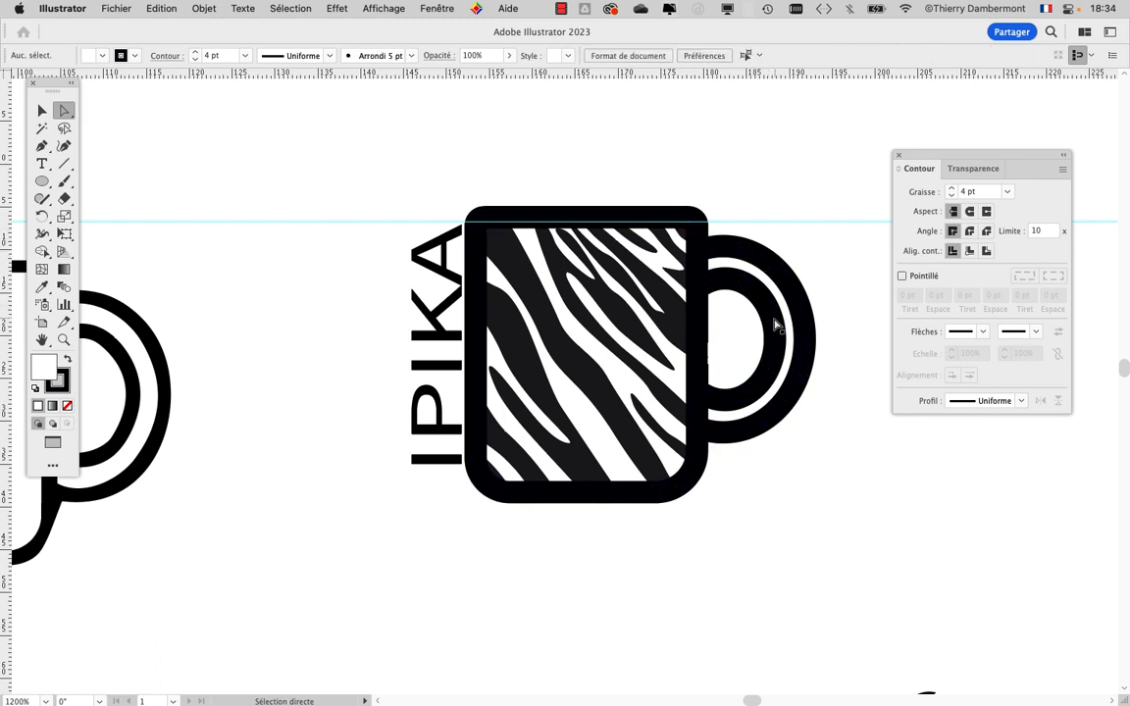
left_click(774, 321)
- Select the IPIKA mug's entire outline group with the Selection tool to compare what it picks
left_click(42, 110)
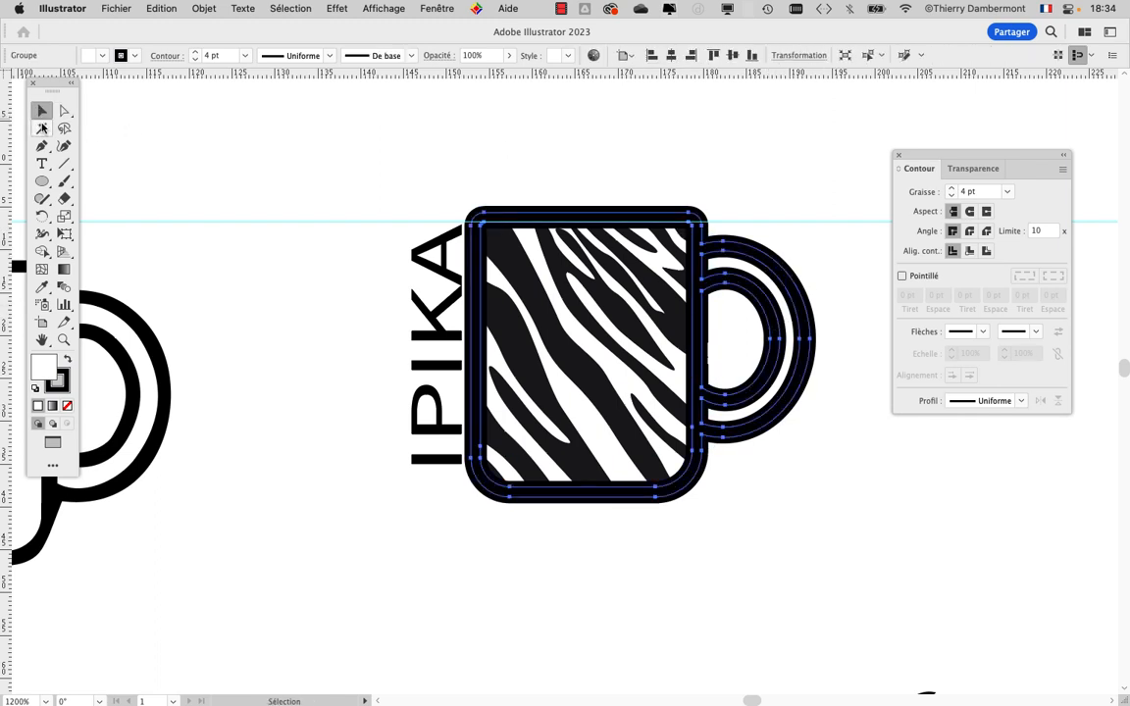
left_click(803, 396)
left_click(600, 355)
scroll(600, 355, "right", 5)
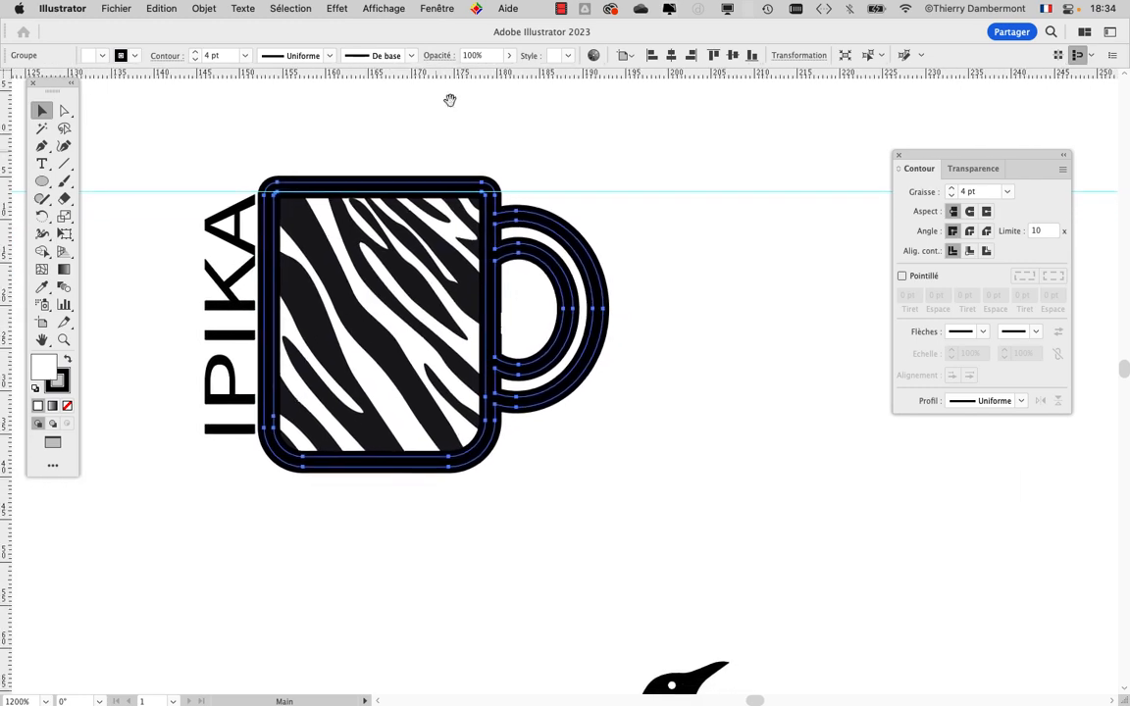
left_click(436, 7)
left_click(797, 373)
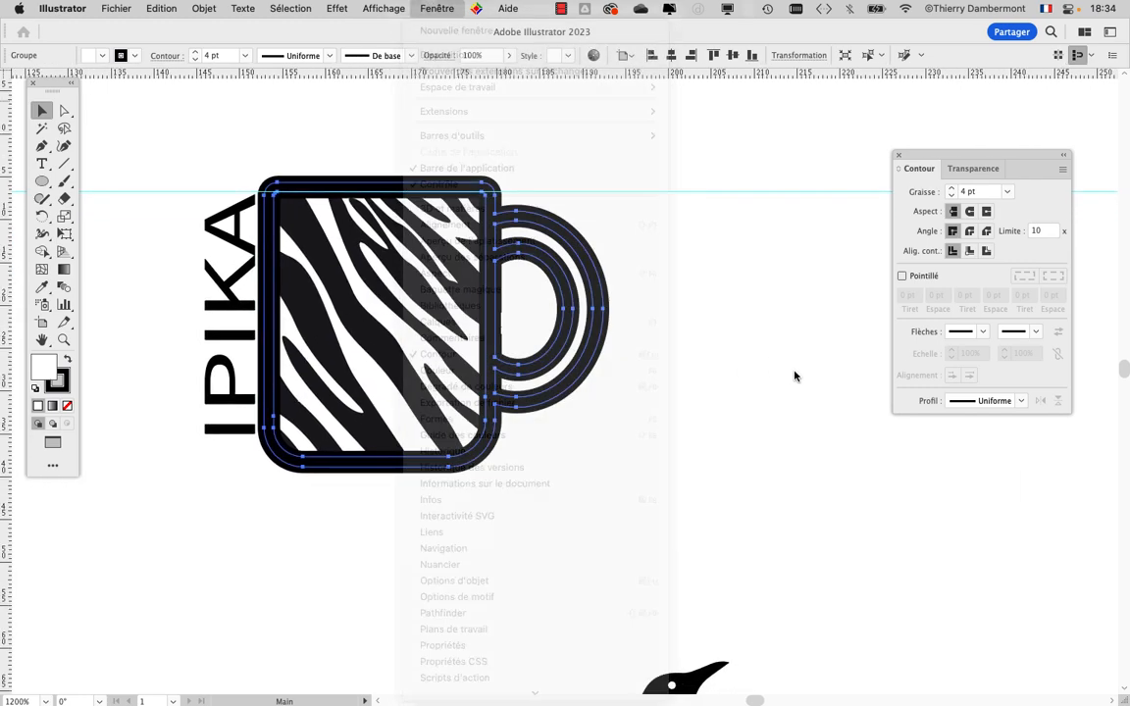
- Pick the IPIKA mug's outer contour and inner handle contour separately with Group Selection, and show the artwork in outline view
left_click_drag(73, 109, 101, 121)
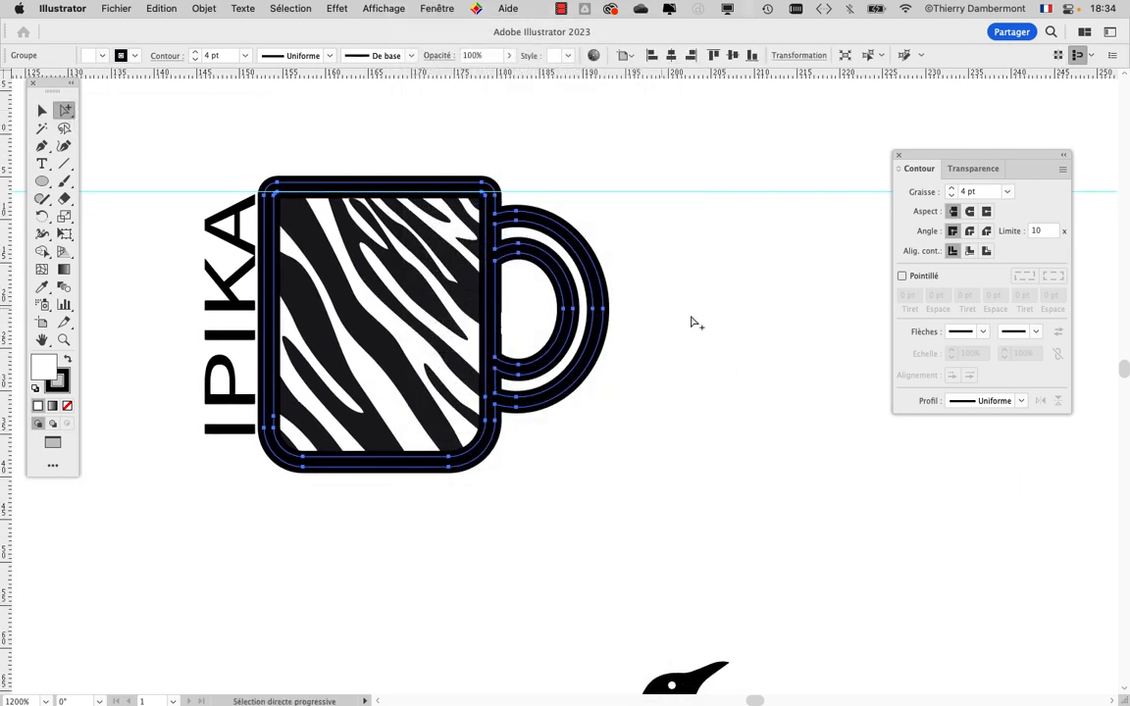
left_click(626, 255)
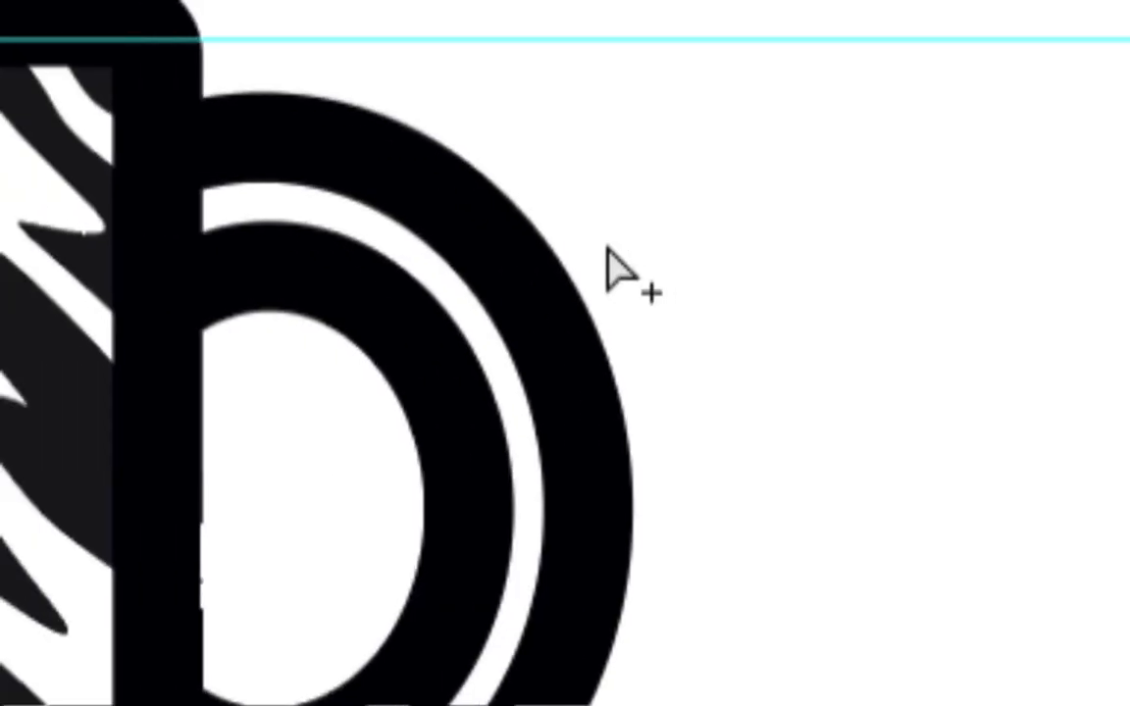
left_click(486, 290)
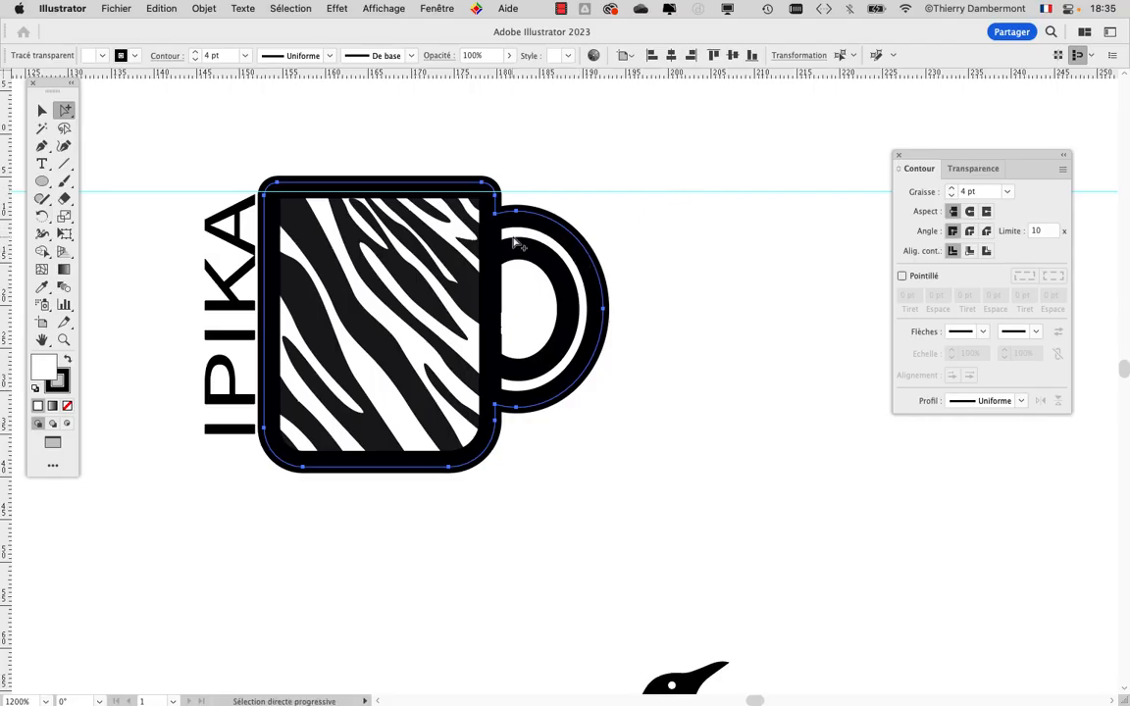
left_click(522, 229)
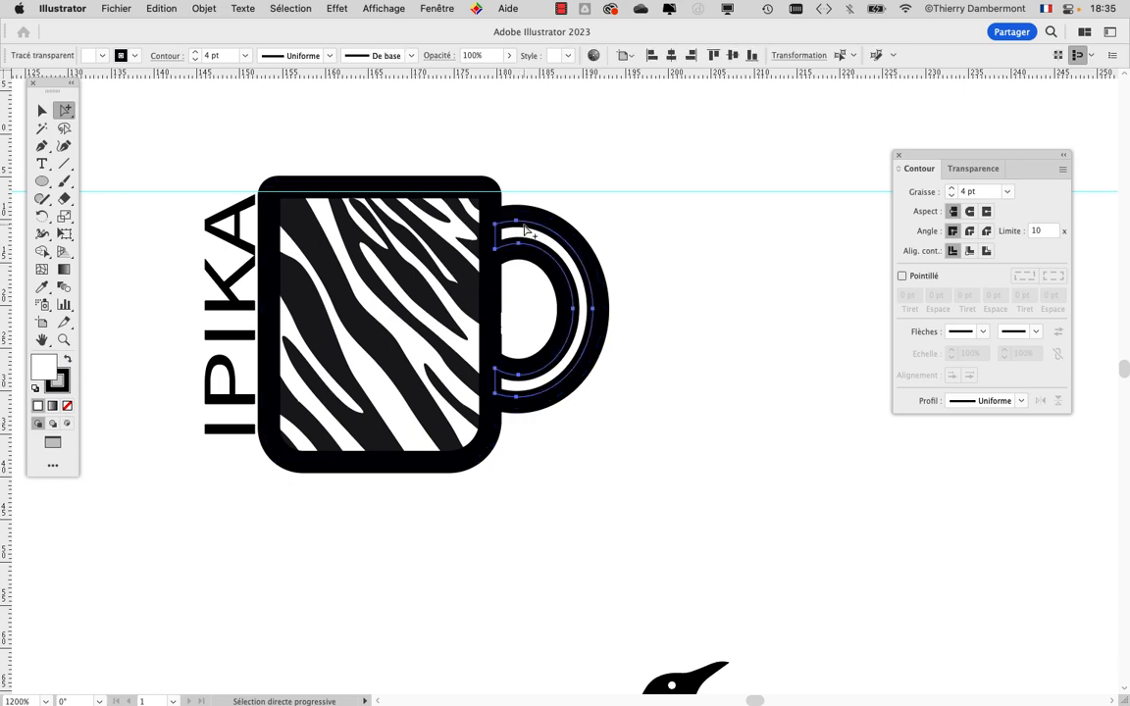
key("super+y")
left_click(647, 260)
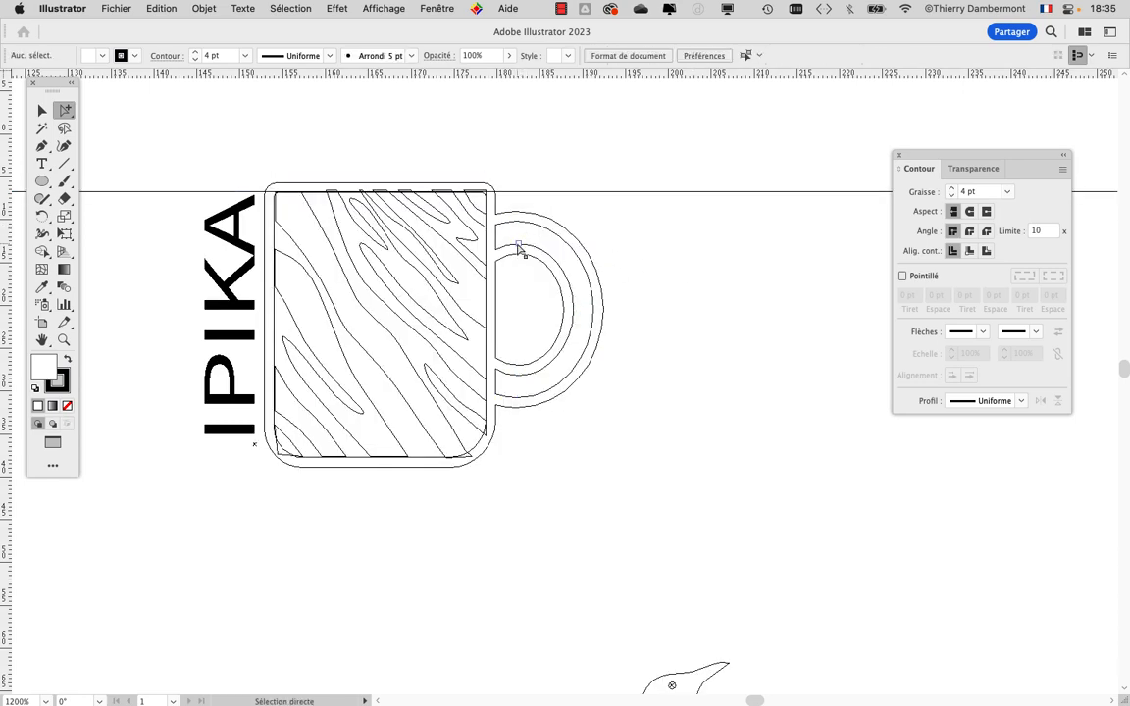
- Return the artwork to preview display and select a contour of the IPIKA mug's handle to examine it
scroll(519, 248, "up", 2)
scroll(520, 248, "down", 2)
left_click_drag(632, 332, 716, 309)
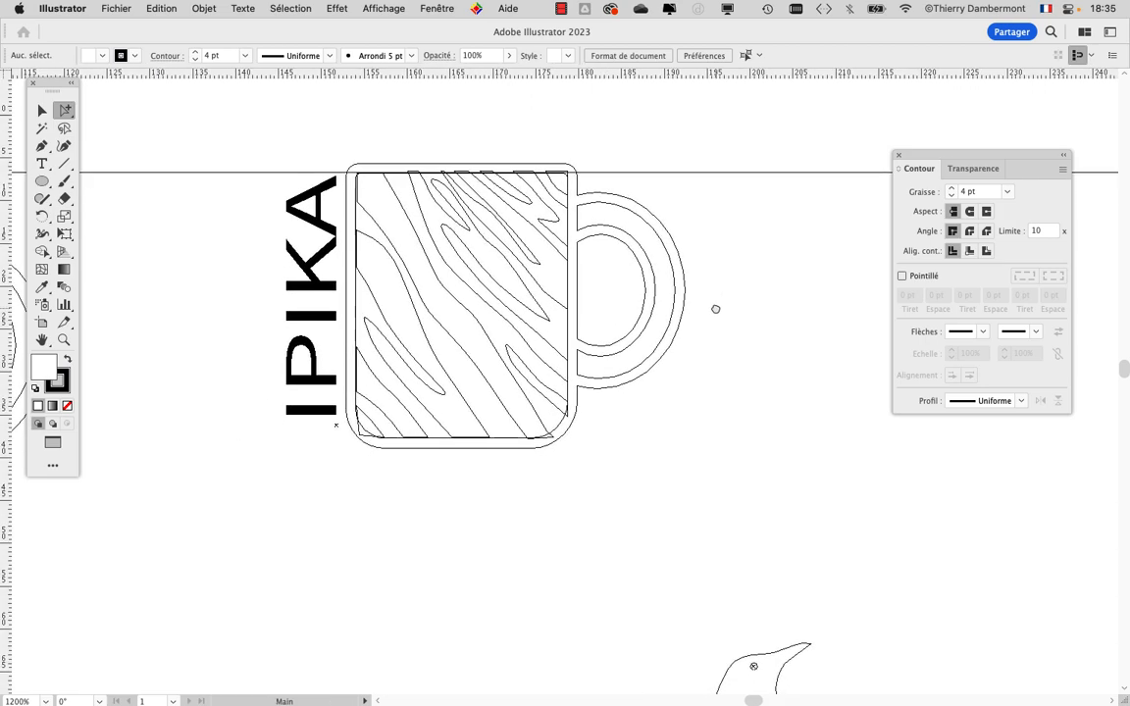
key("super+y")
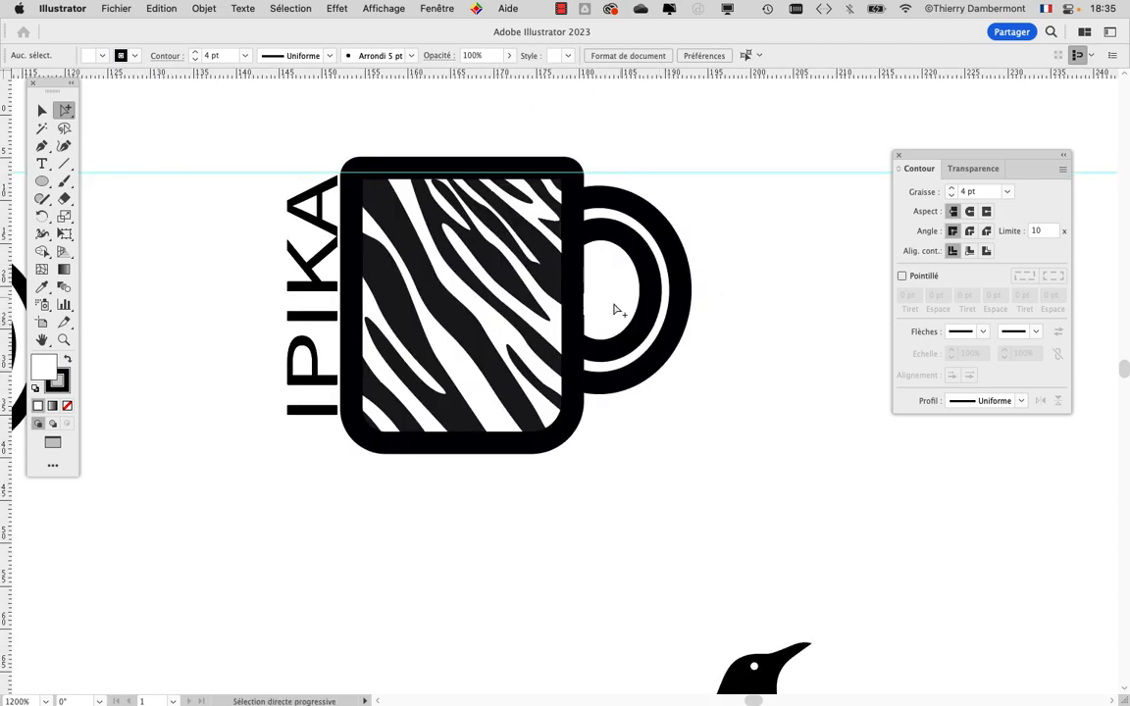
scroll(611, 311, "down", 2)
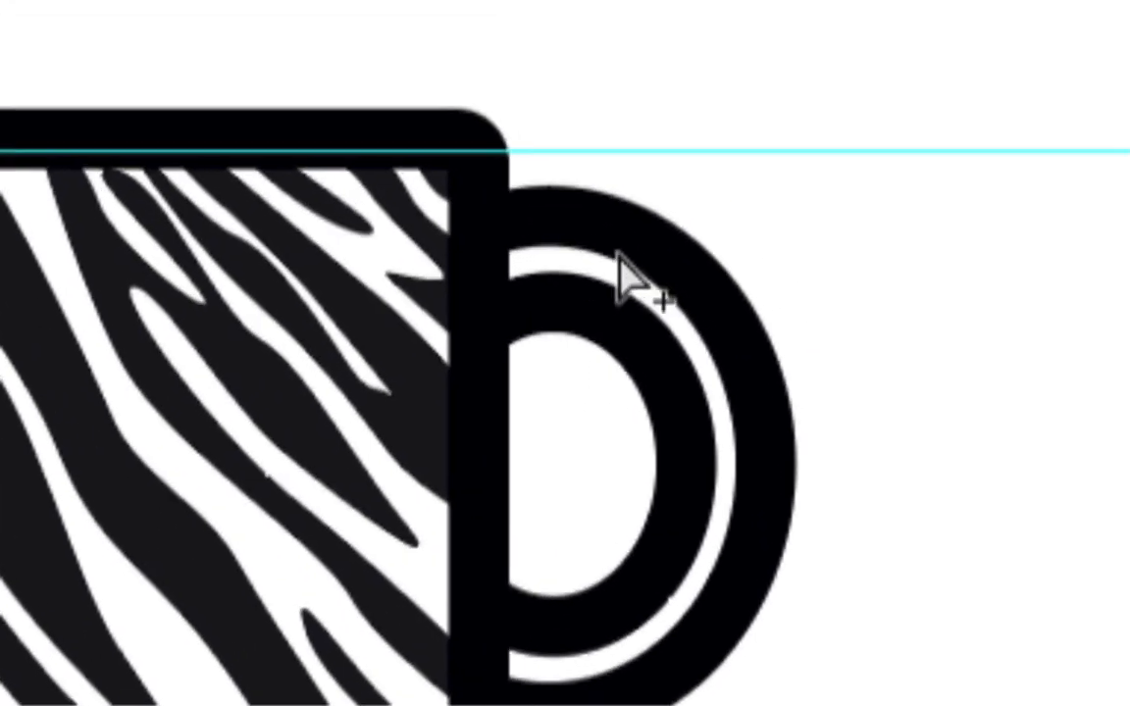
left_click(668, 365)
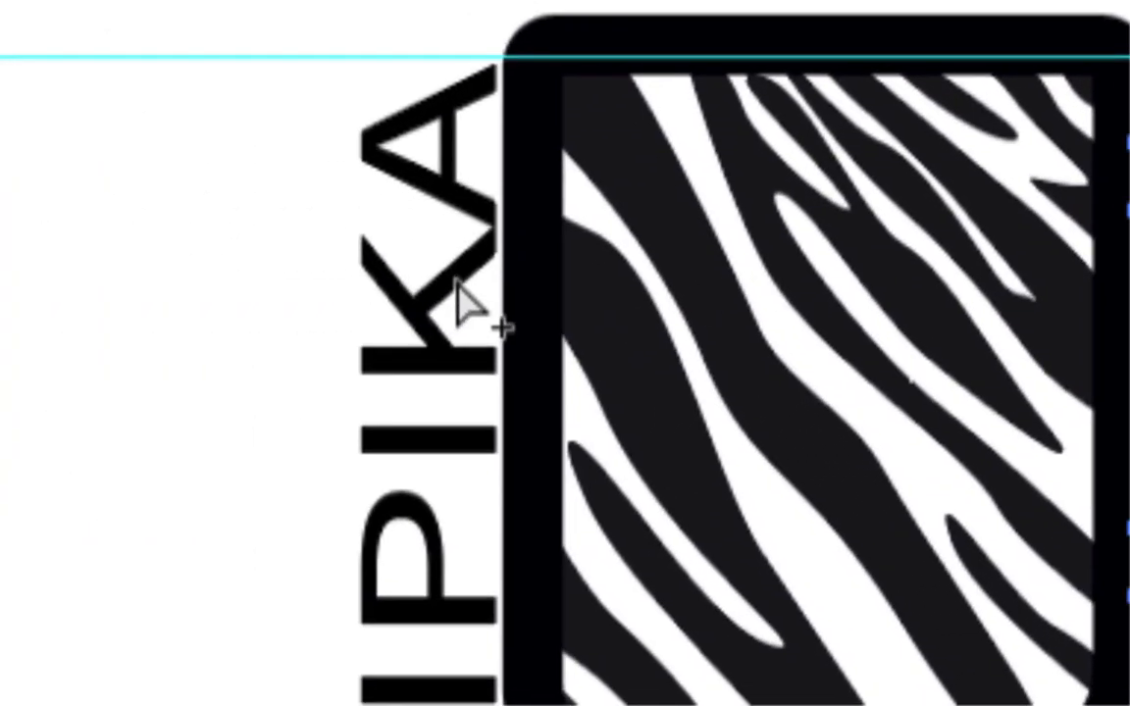
- Nudge the vertical IPIKA text slightly away from the mug's body to leave a small gap, and deselect it
left_click(457, 284)
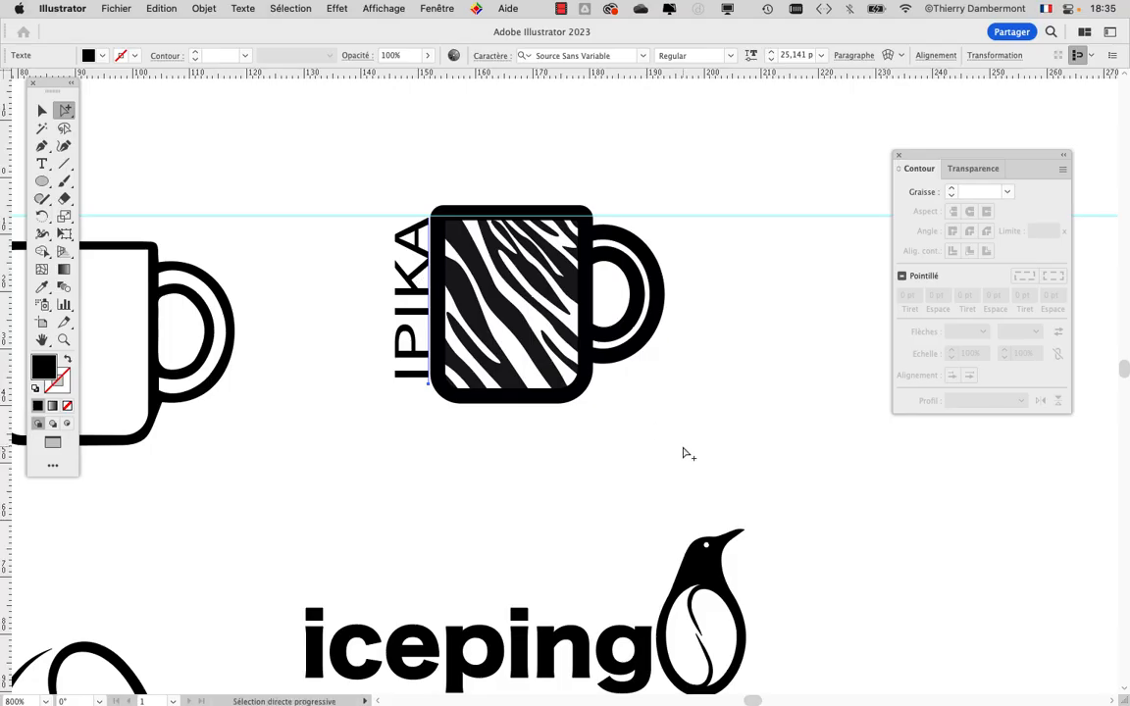
left_click(686, 454)
scroll(379, 298, "up", 2)
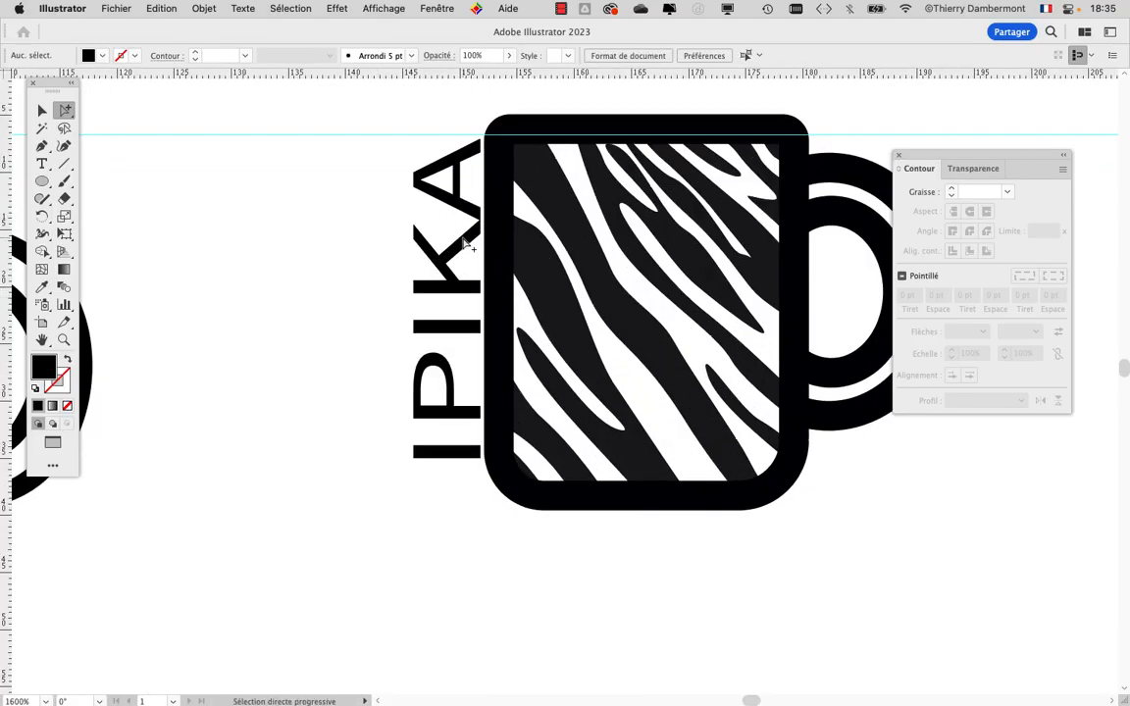
left_click(465, 244)
key("Left")
key("Left")
key("Left")
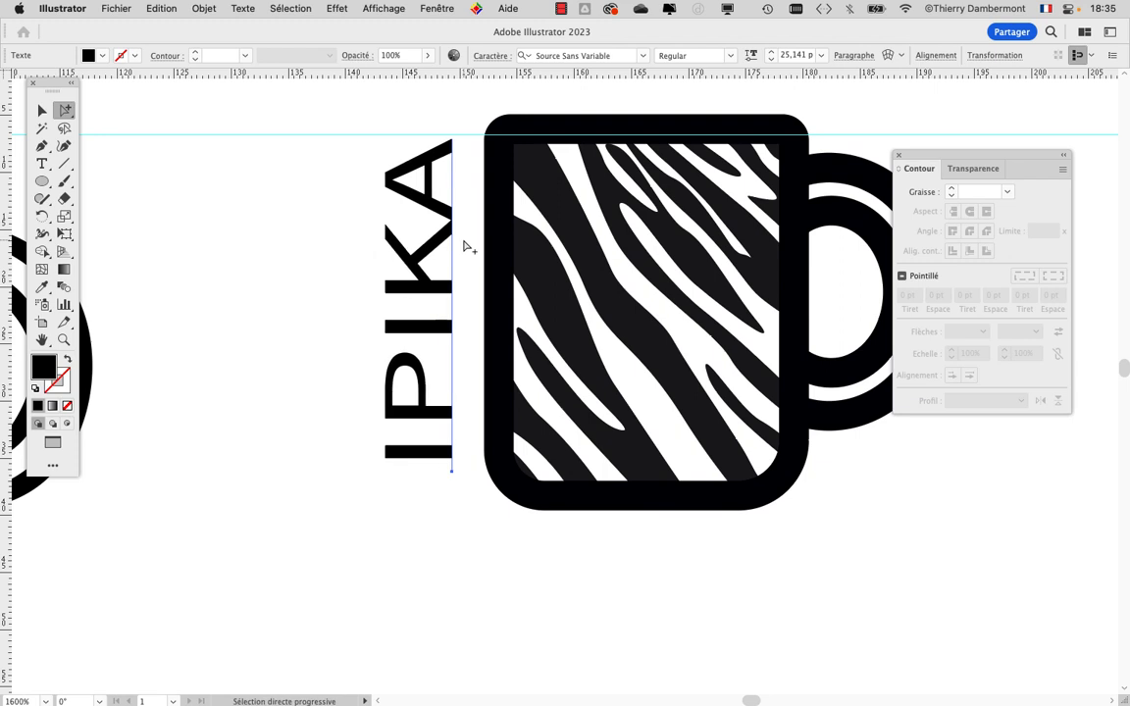
key("Right")
key("Right")
key("Left")
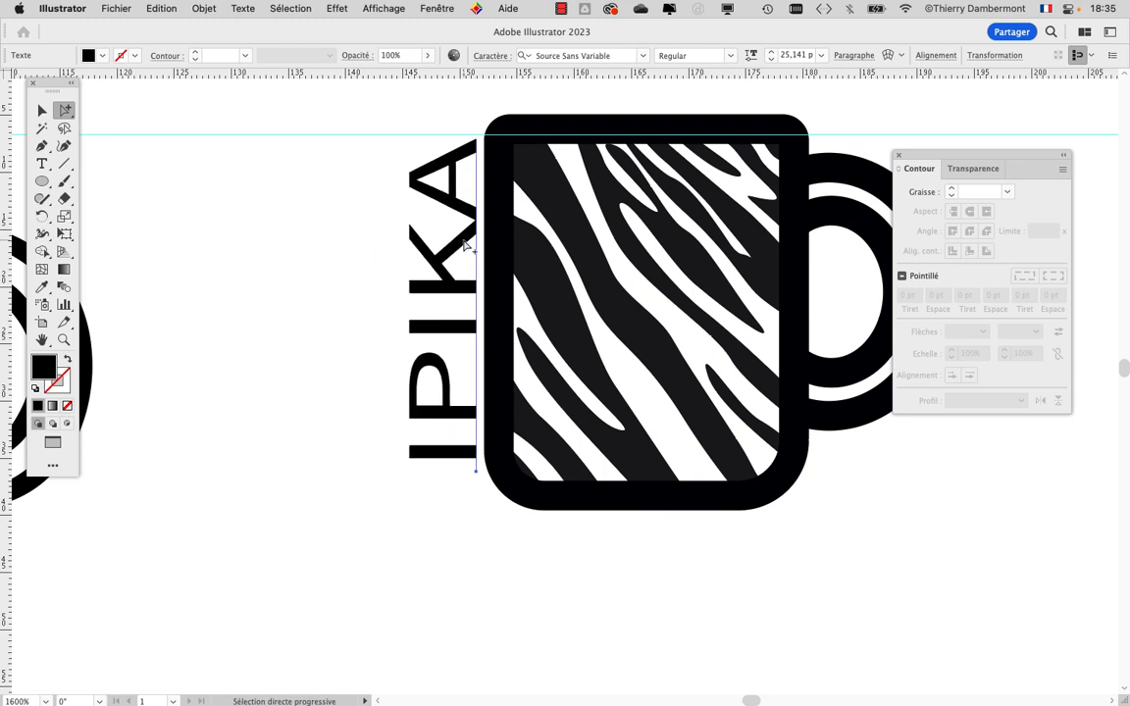
scroll(465, 243, "up", 2)
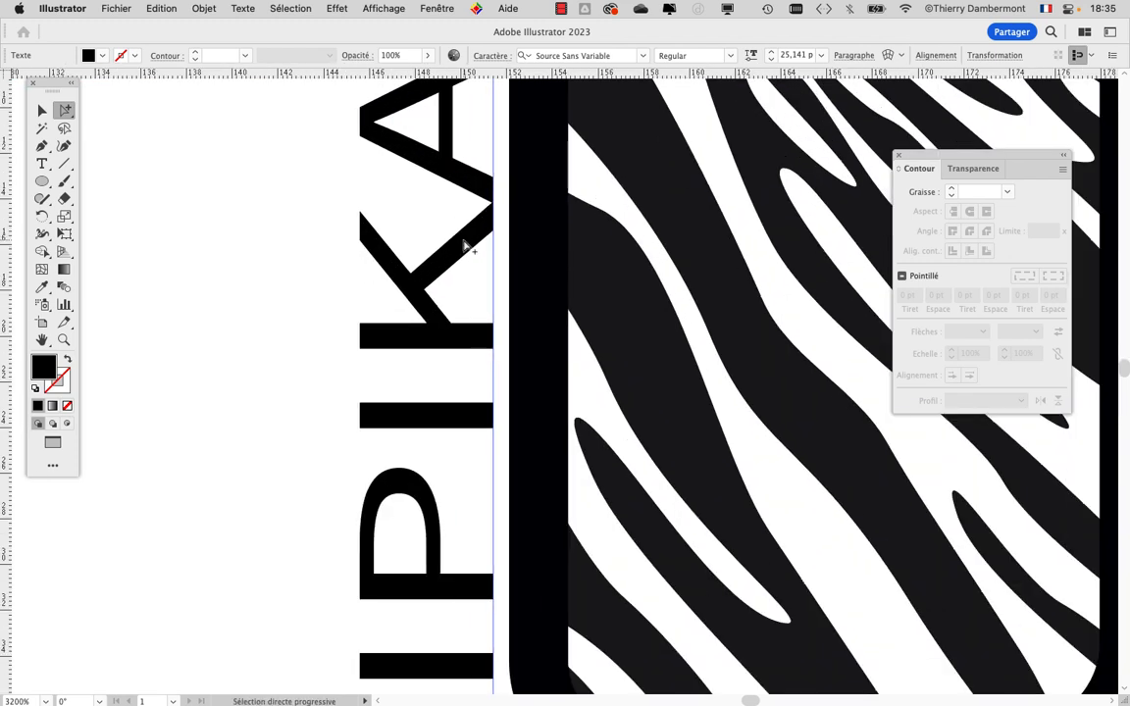
scroll(329, 282, "down", 3)
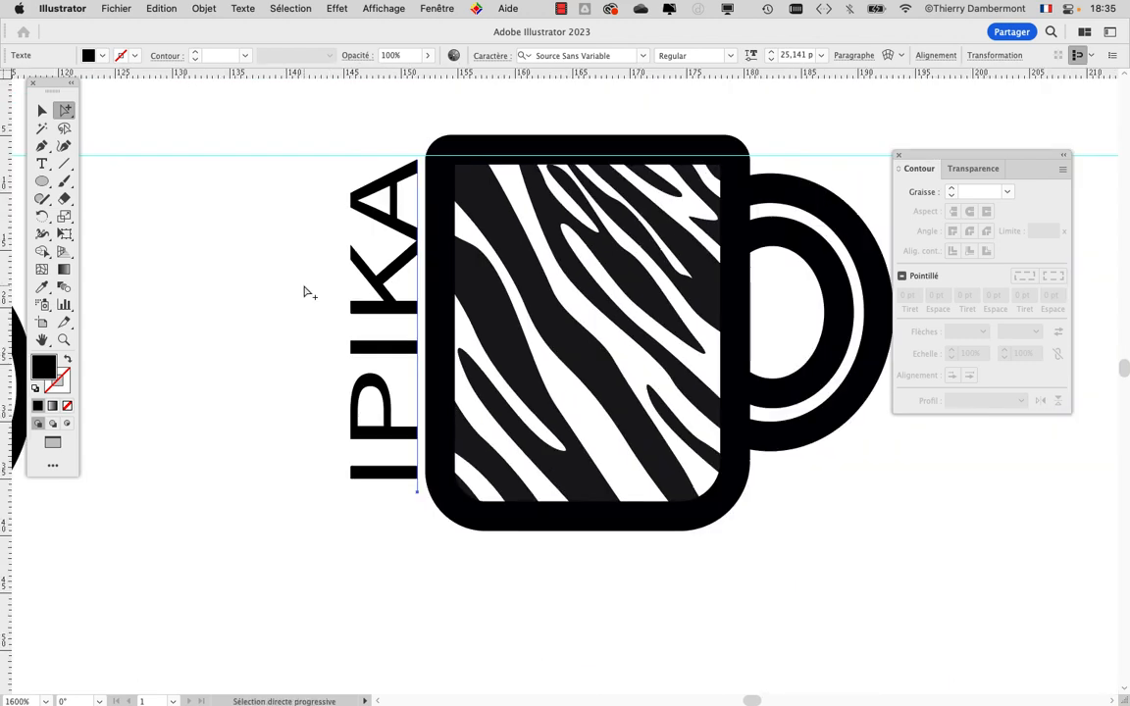
left_click(323, 353)
- Select the white belly oval of the penguin in the iceping logo to examine its path, and deselect it
scroll(324, 359, "down", 2)
scroll(692, 392, "down", 3)
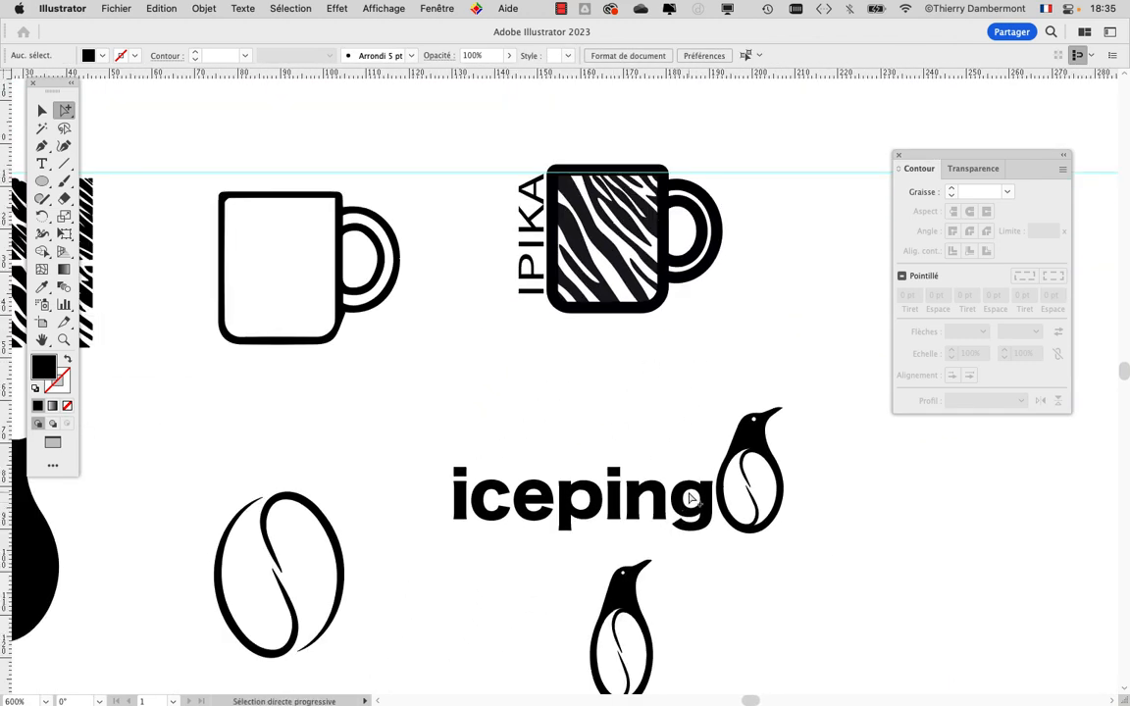
scroll(640, 297, "down", 3)
scroll(738, 378, "up", 3)
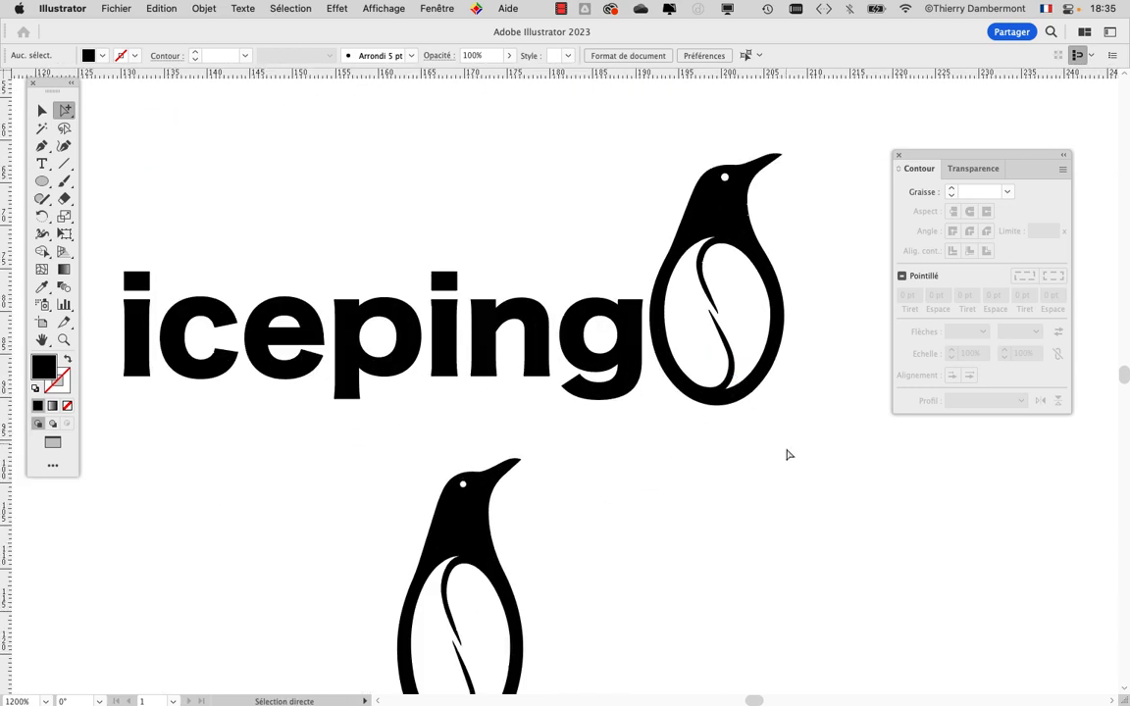
left_click(752, 322, "alt")
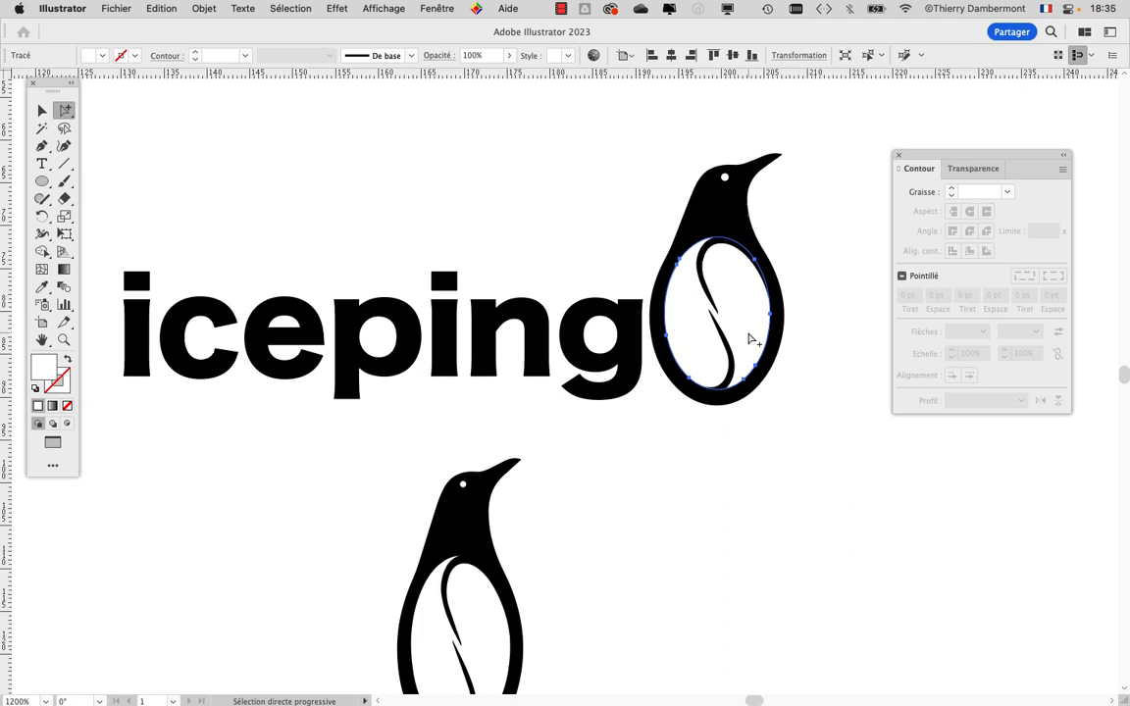
left_click(730, 472)
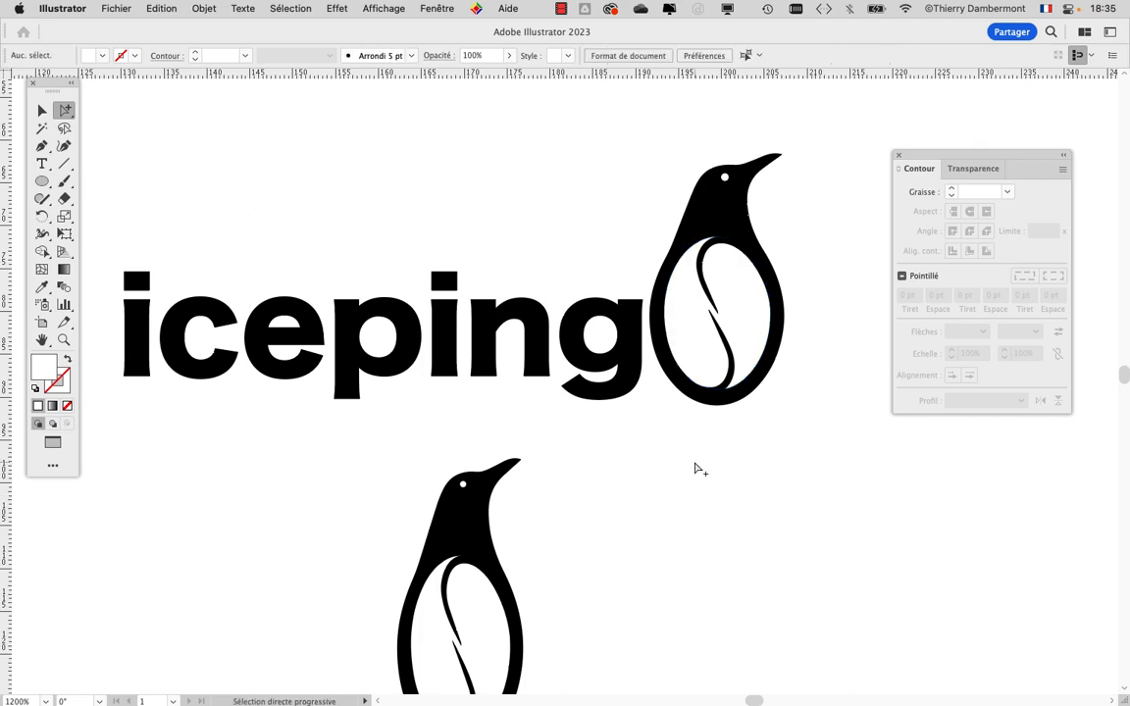
- Duplicate the icepingo logo with the penguin standing on the black banner, placing the copy beside the original
scroll(694, 464, "down", 3)
scroll(699, 495, "down", 3)
scroll(706, 384, "up", 3)
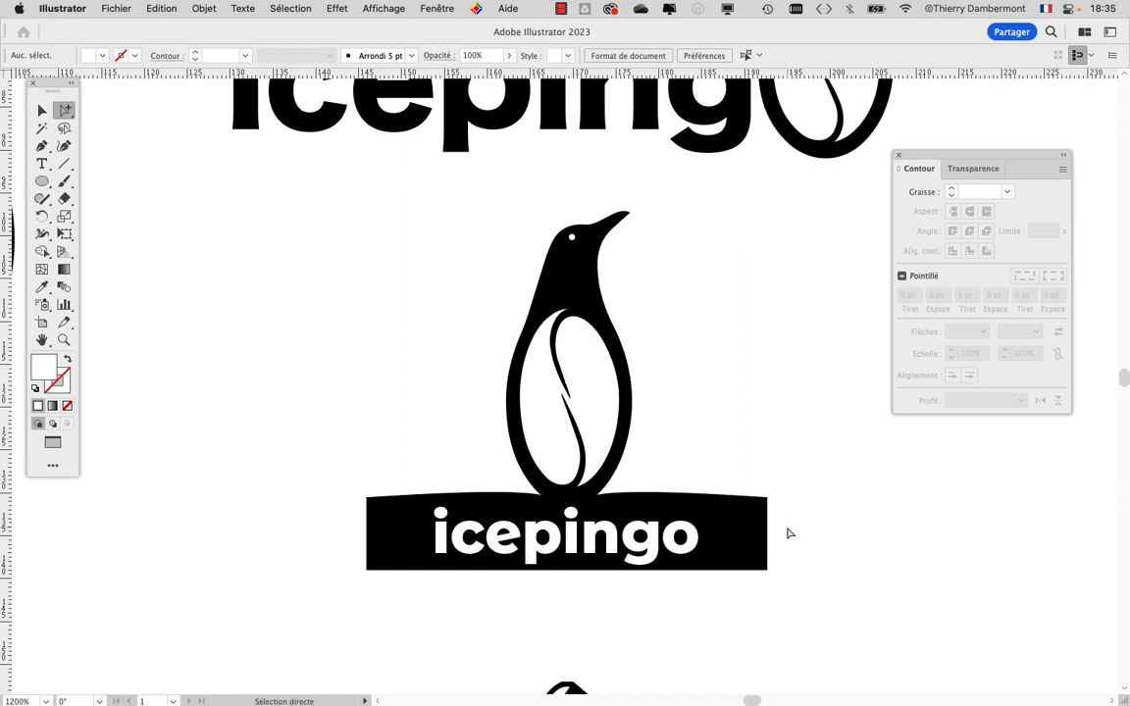
scroll(790, 533, "down", 3)
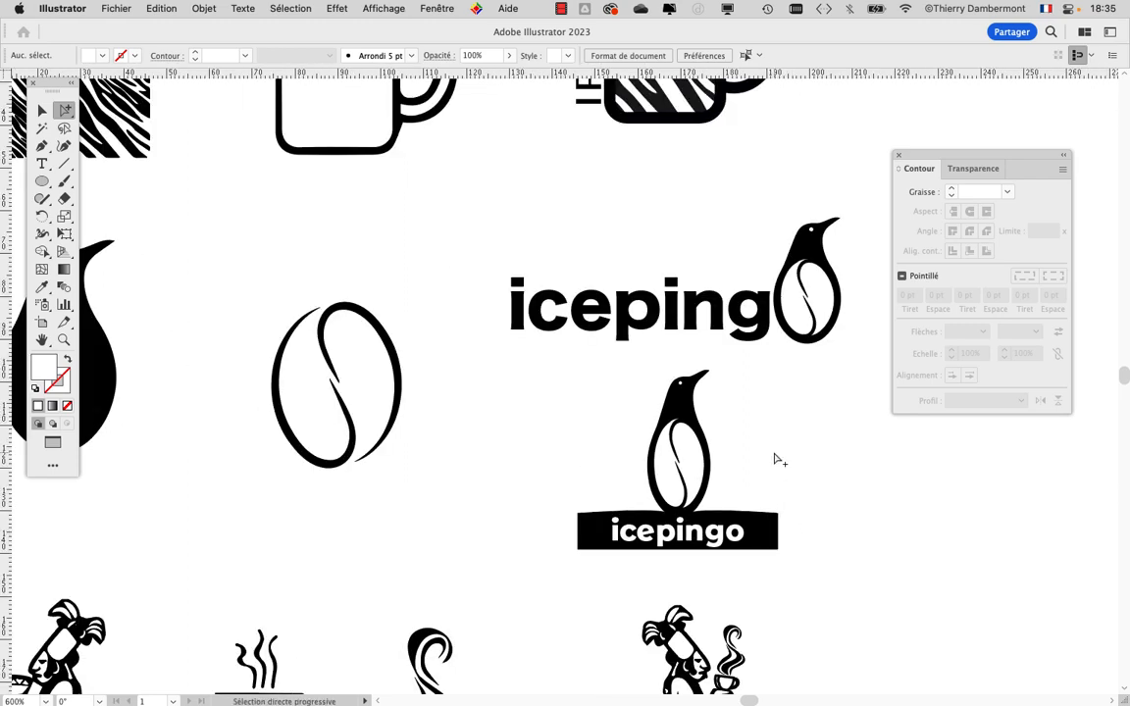
scroll(739, 497, "up", 2)
scroll(729, 399, "down", 2)
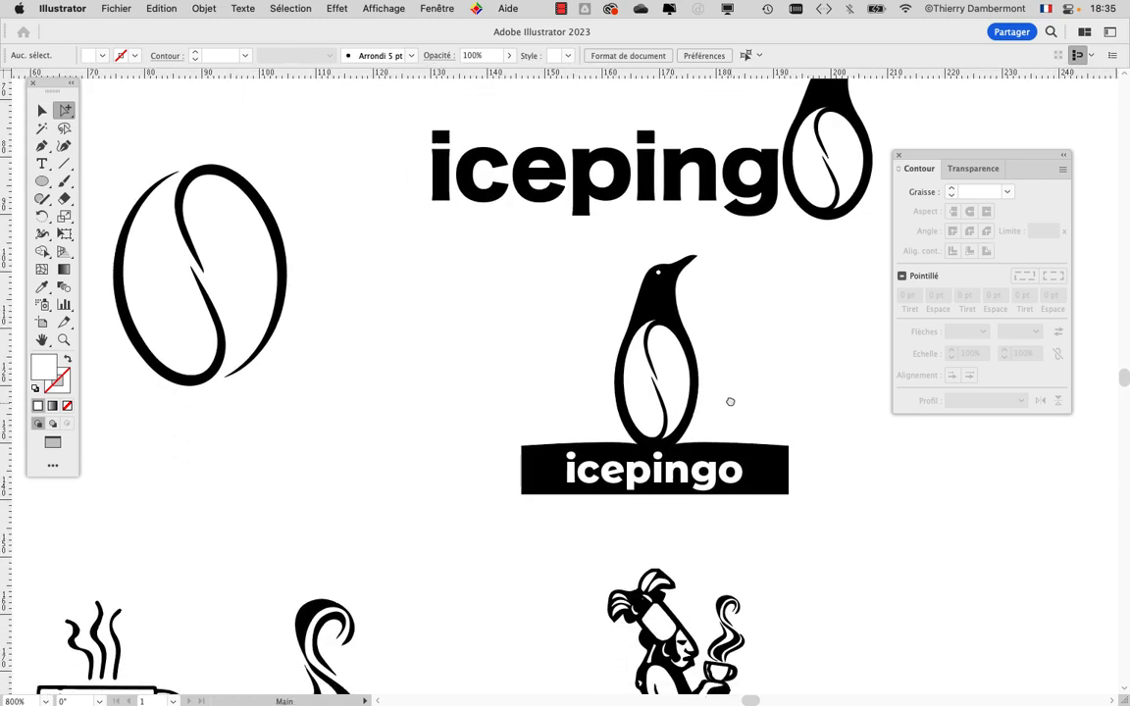
key("v")
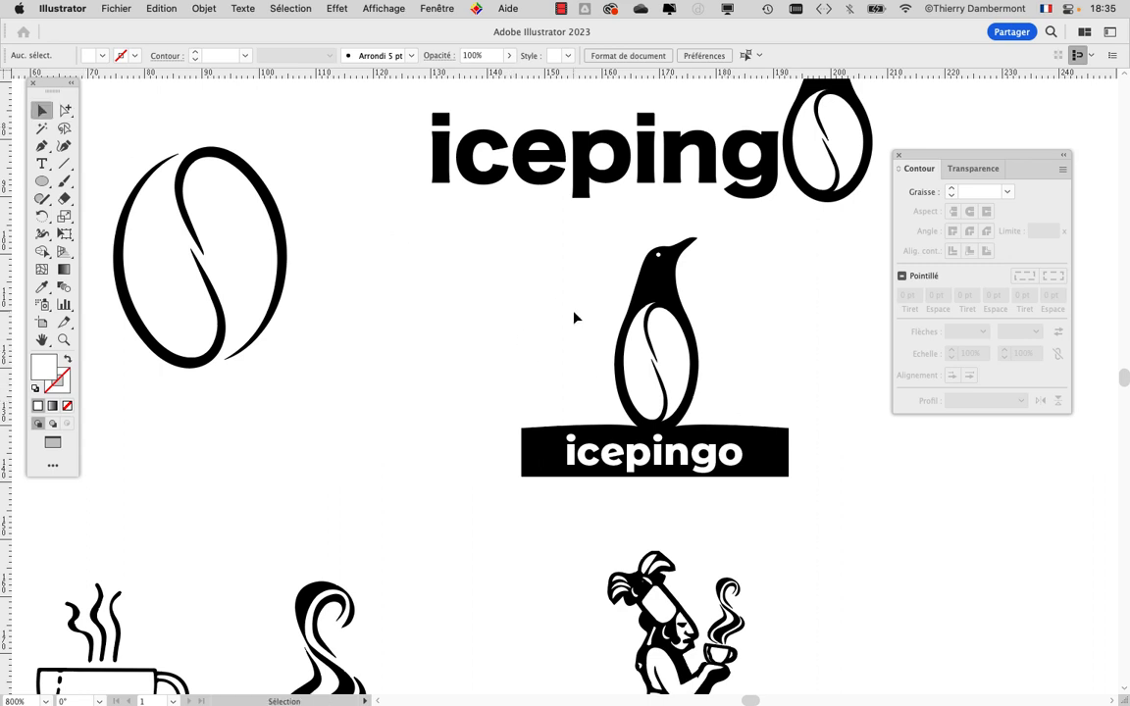
left_click_drag(482, 331, 198, 314)
left_click_drag(216, 225, 475, 446)
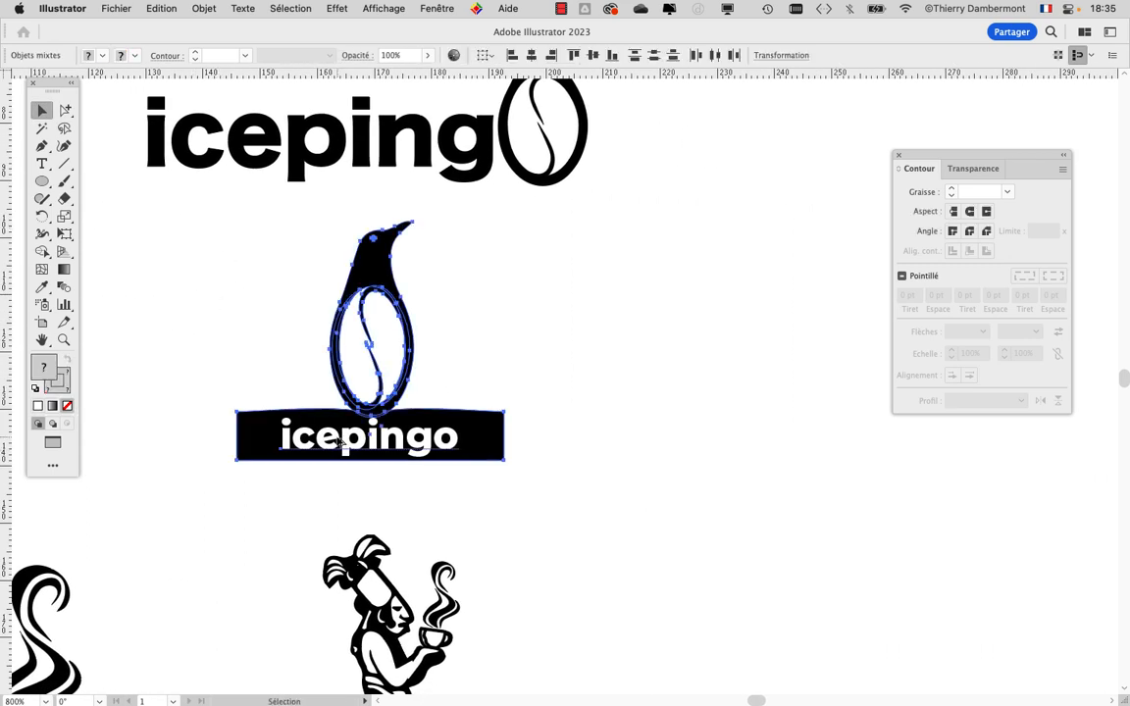
left_click_drag(344, 440, 658, 443)
left_click(235, 260)
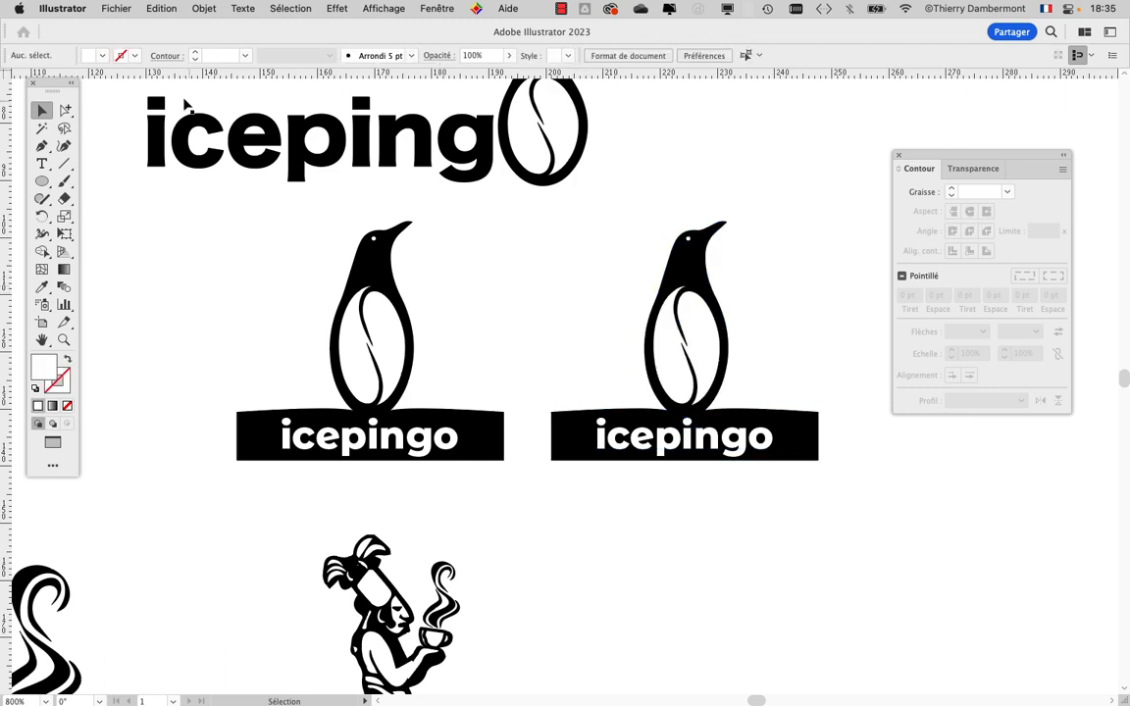
- Move the copied logo's entire penguin, including its eye, straight down so its belly sits behind the icepingo banner
left_click(64, 110)
left_click_drag(610, 258, 766, 403)
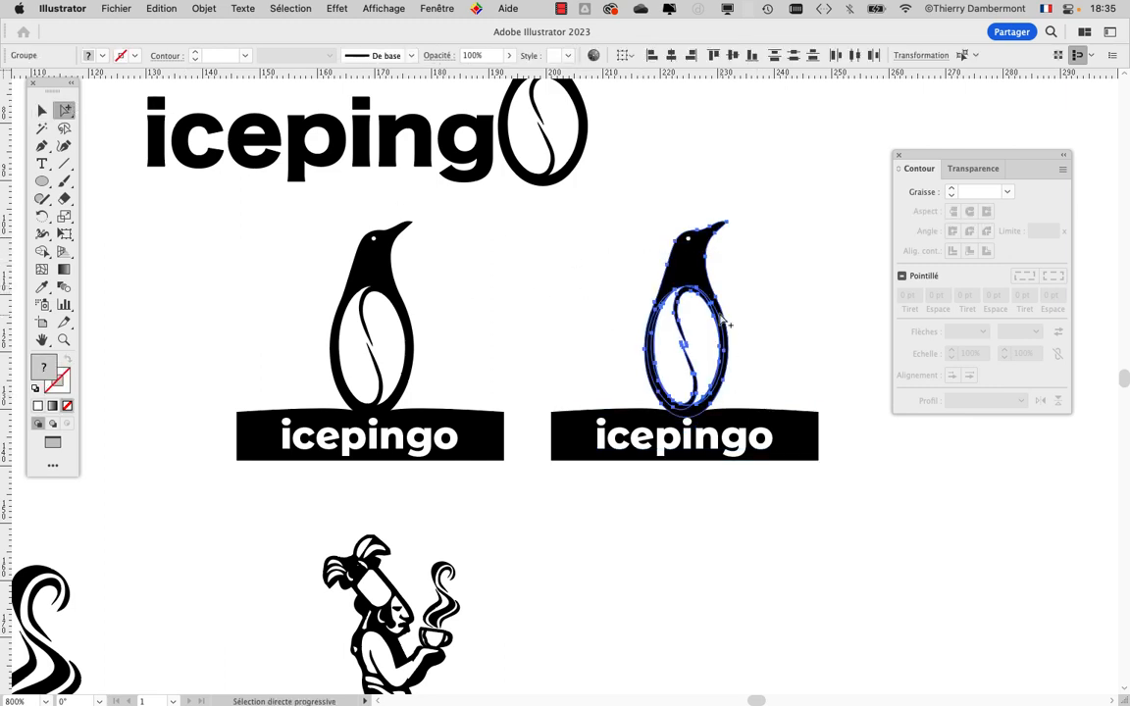
left_click_drag(692, 267, 701, 348)
key("cmd+z")
left_click_drag(617, 210, 783, 385)
left_click_drag(690, 338, 710, 416)
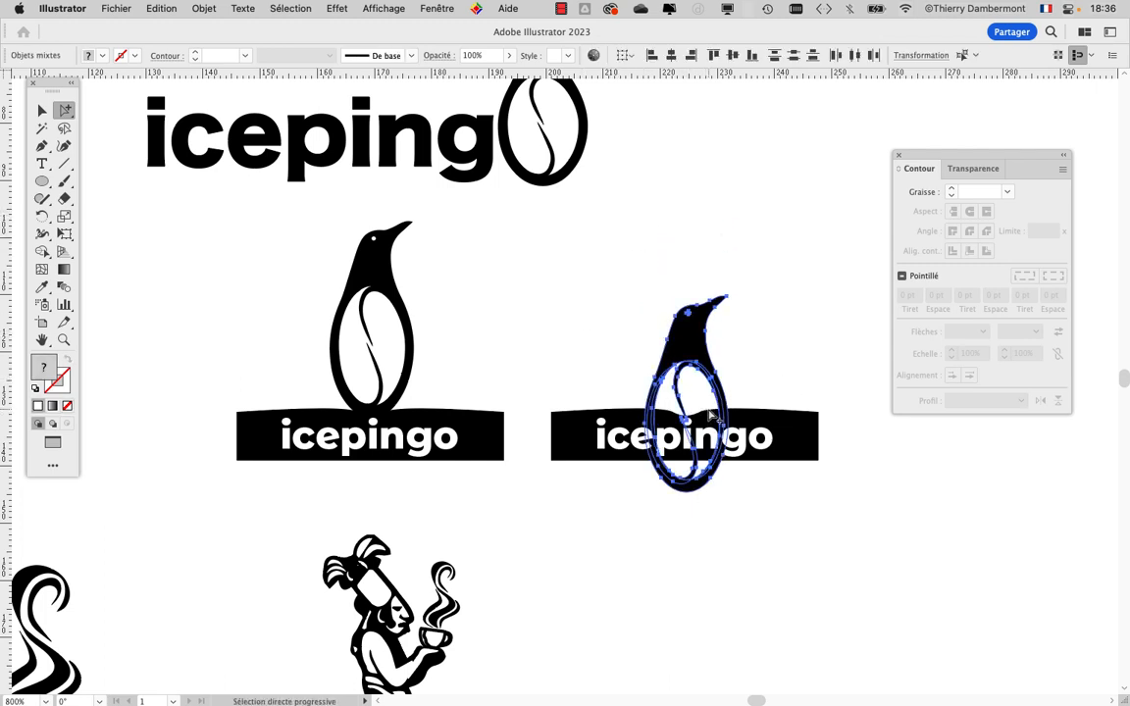
left_click(797, 543)
- Display the colour and swatch controls and give the copied logo's black banner a white 2 pt stroke
scroll(359, 487, "right", 5)
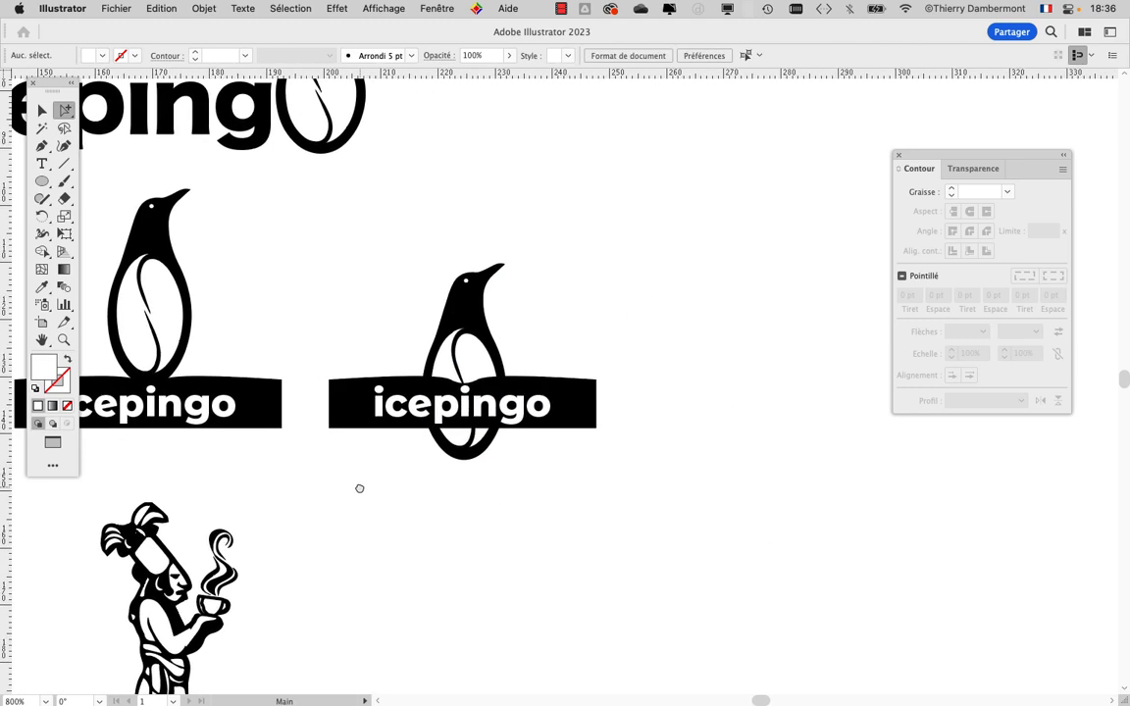
left_click(332, 388)
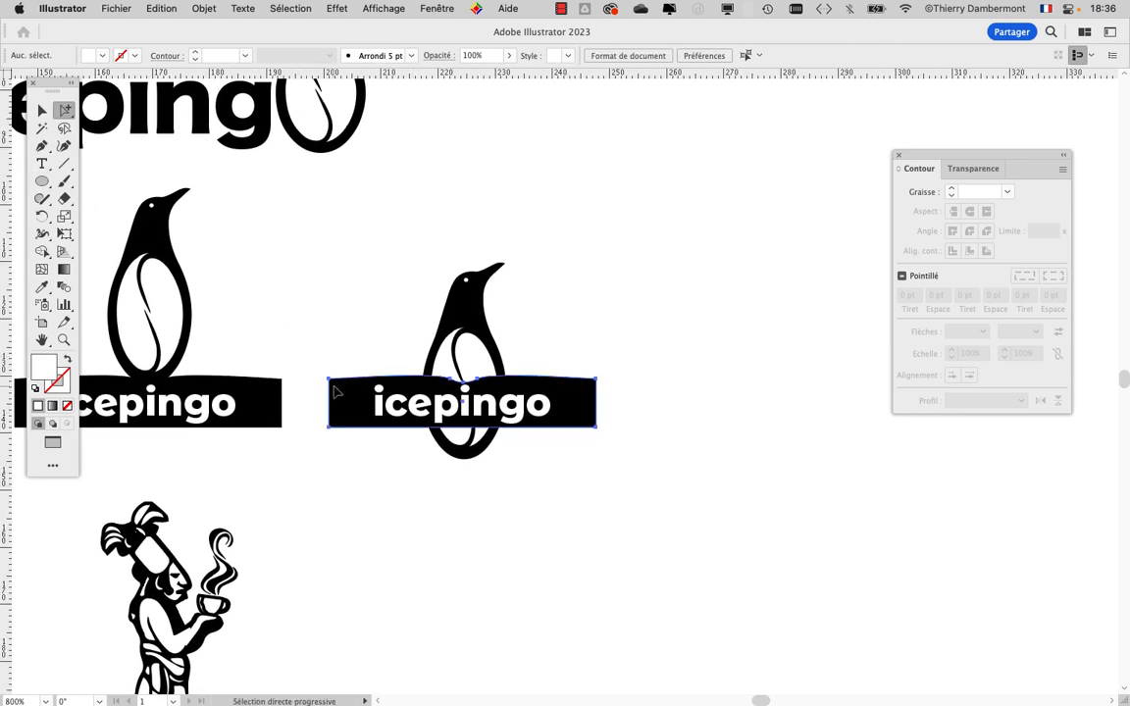
left_click(52, 389)
left_click(448, 9)
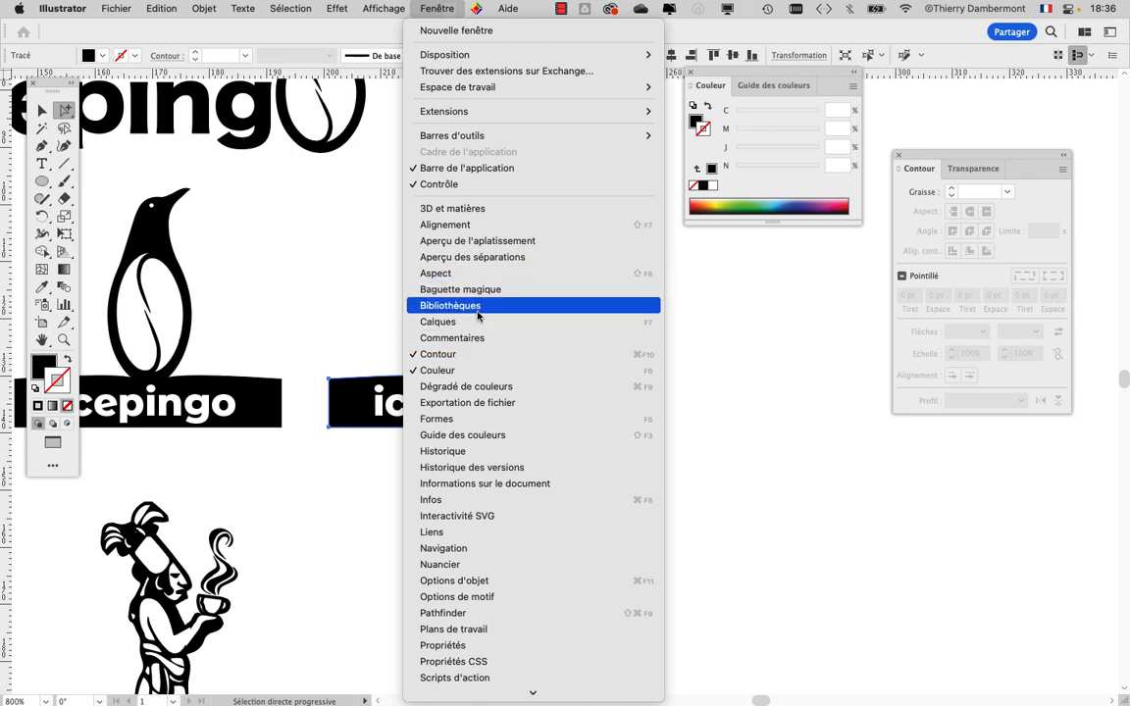
left_click(501, 564)
left_click_drag(892, 165, 724, 283)
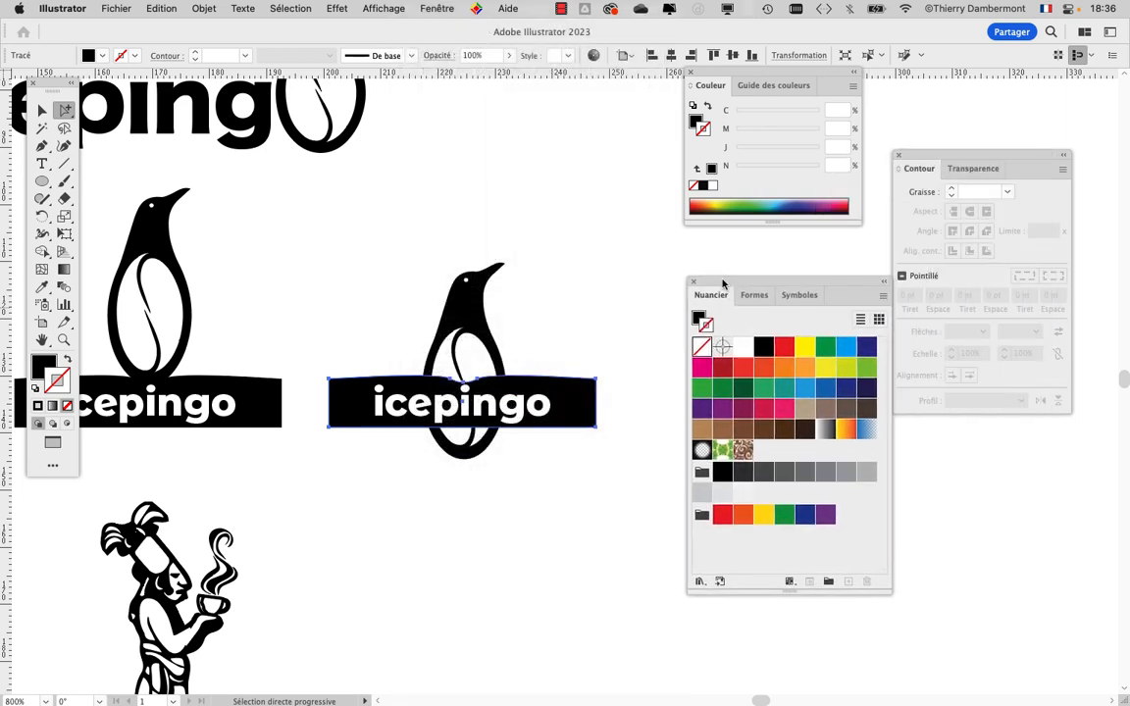
left_click(745, 349)
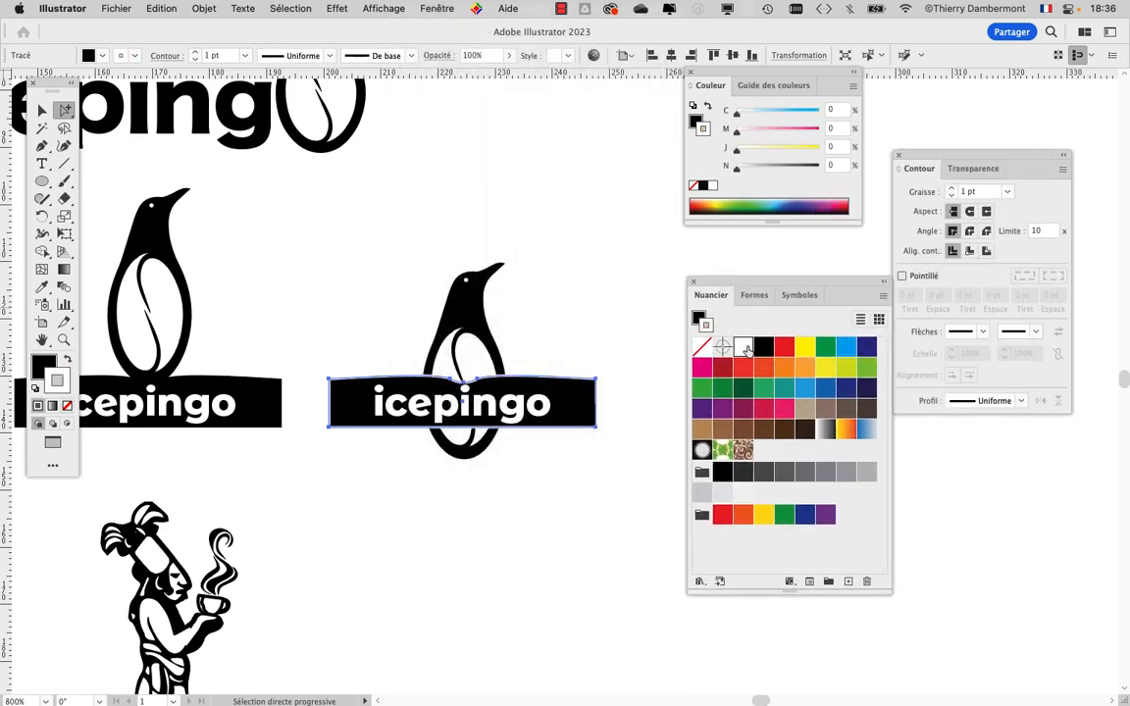
left_click(953, 190)
left_click(666, 342)
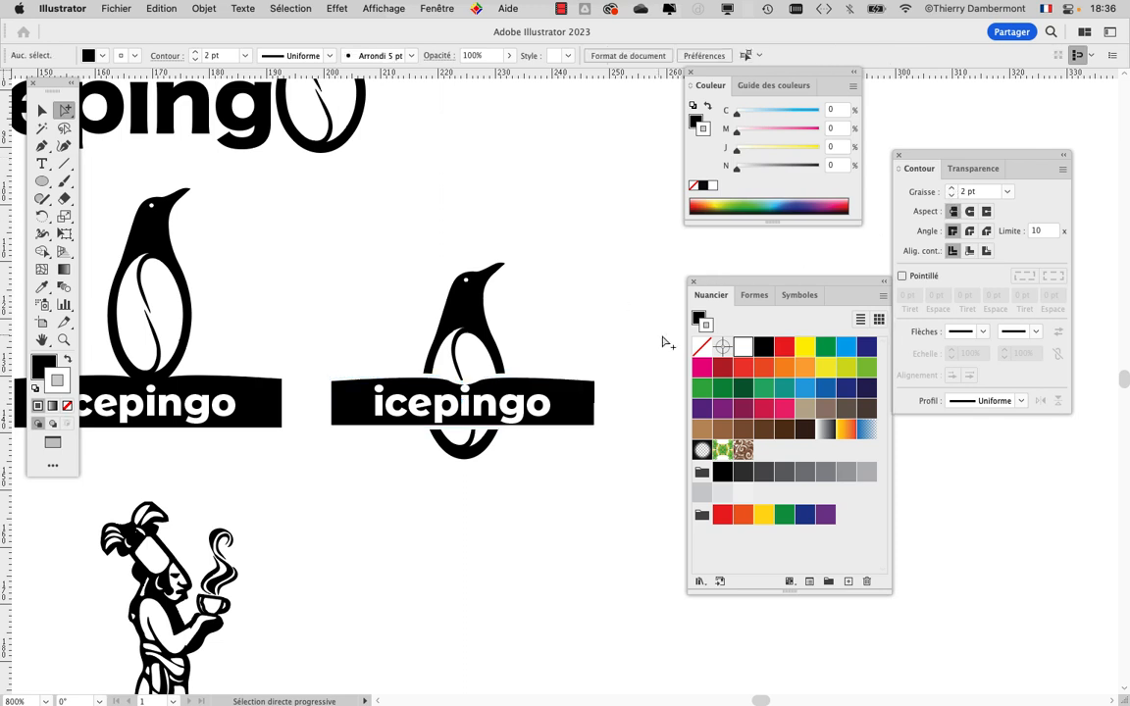
- Duplicate the modified icepingo logo with the white-outlined banner, placing the new copy beside it at the same height
left_click_drag(754, 284, 766, 404)
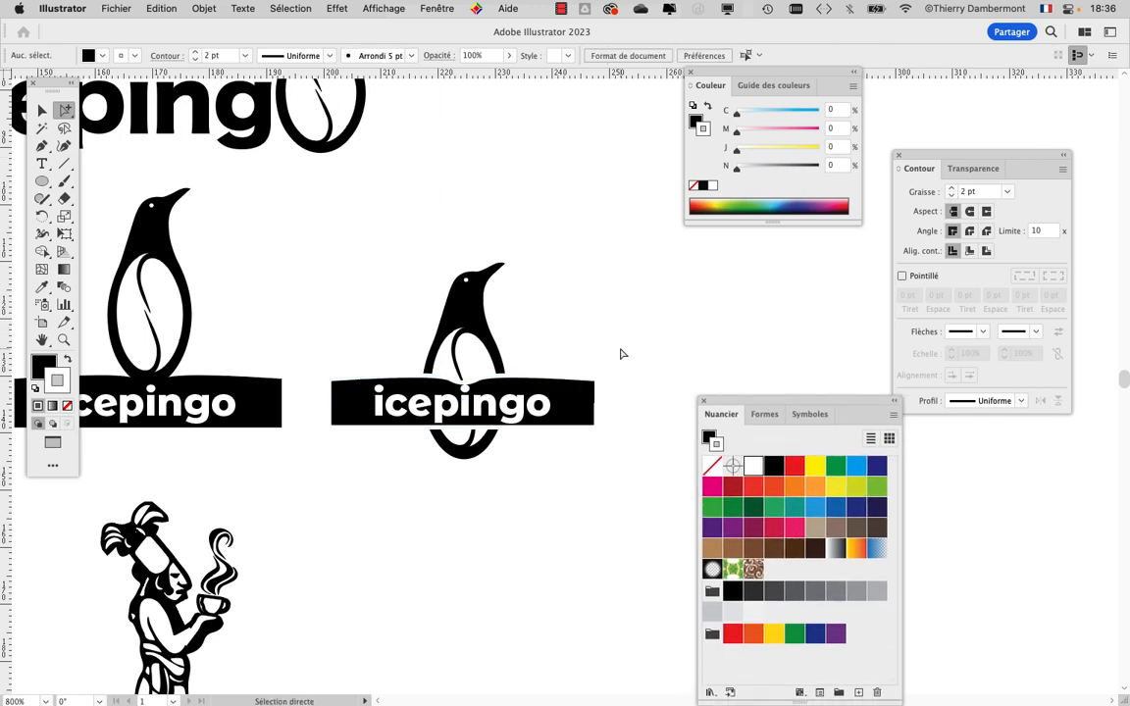
scroll(621, 357, "down", 1)
left_click(42, 109)
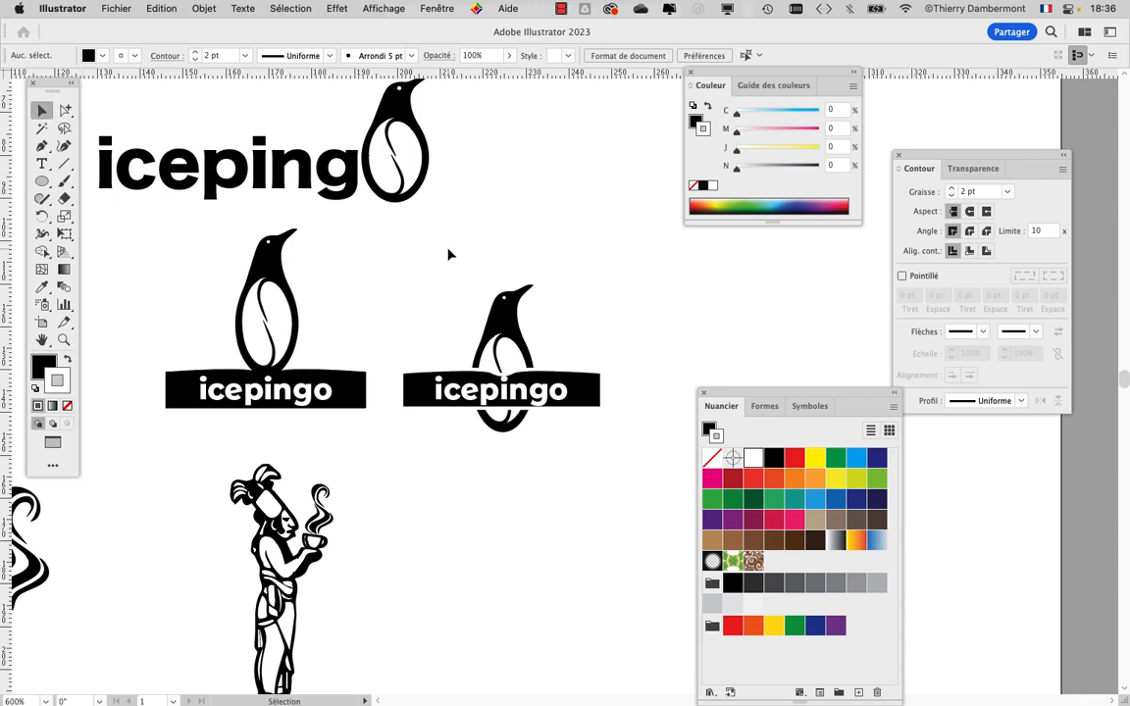
left_click_drag(428, 291, 514, 465)
left_click_drag(390, 363, 618, 363)
key("super+shift+a")
- Enlarge the newest copy's penguin proportionally from its centre with Free Transform so it extends further above and below the banner
key("a")
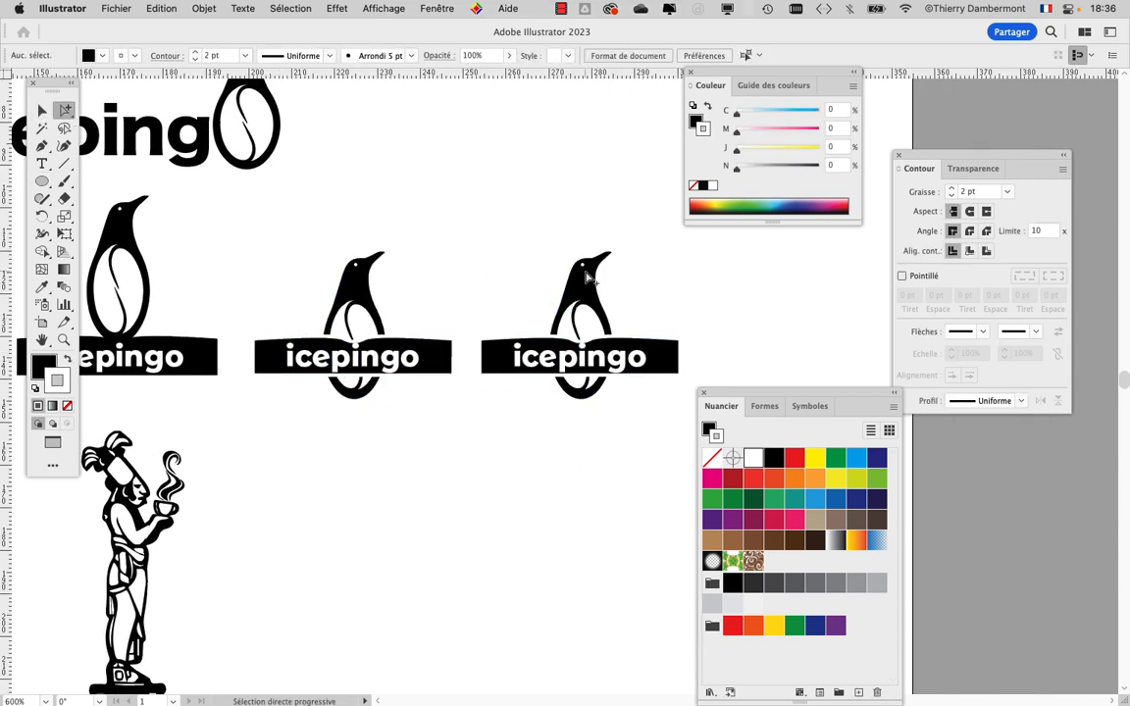
left_click_drag(541, 224, 645, 336)
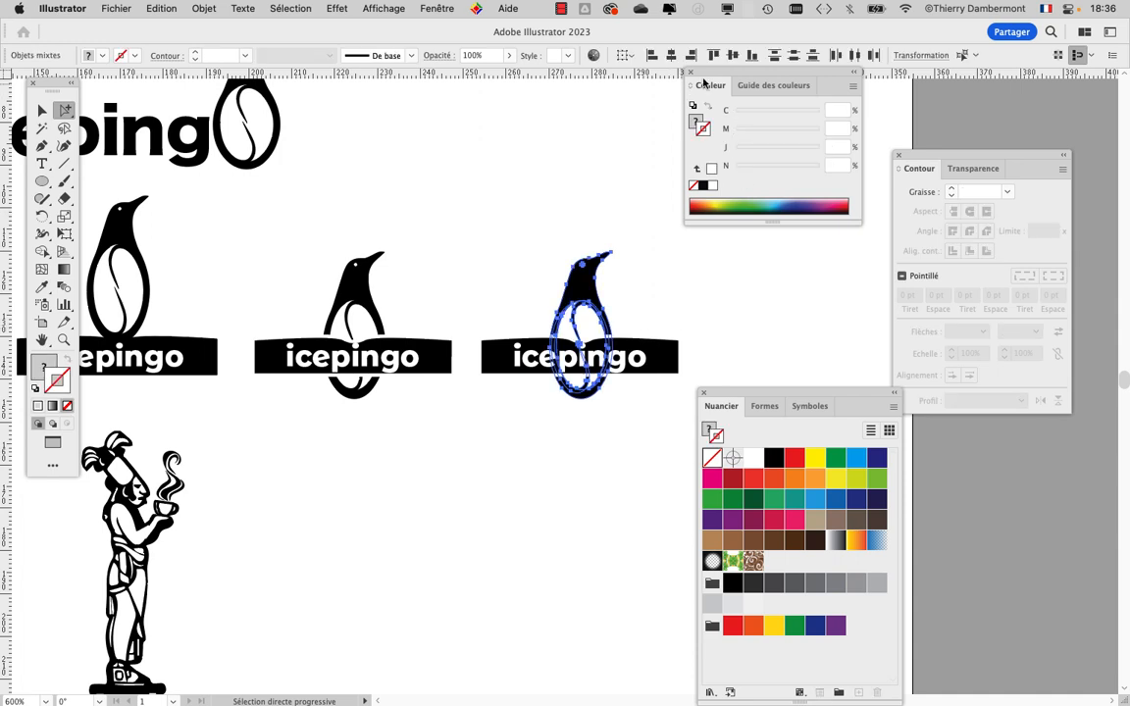
left_click_drag(703, 85, 847, 87)
key("e")
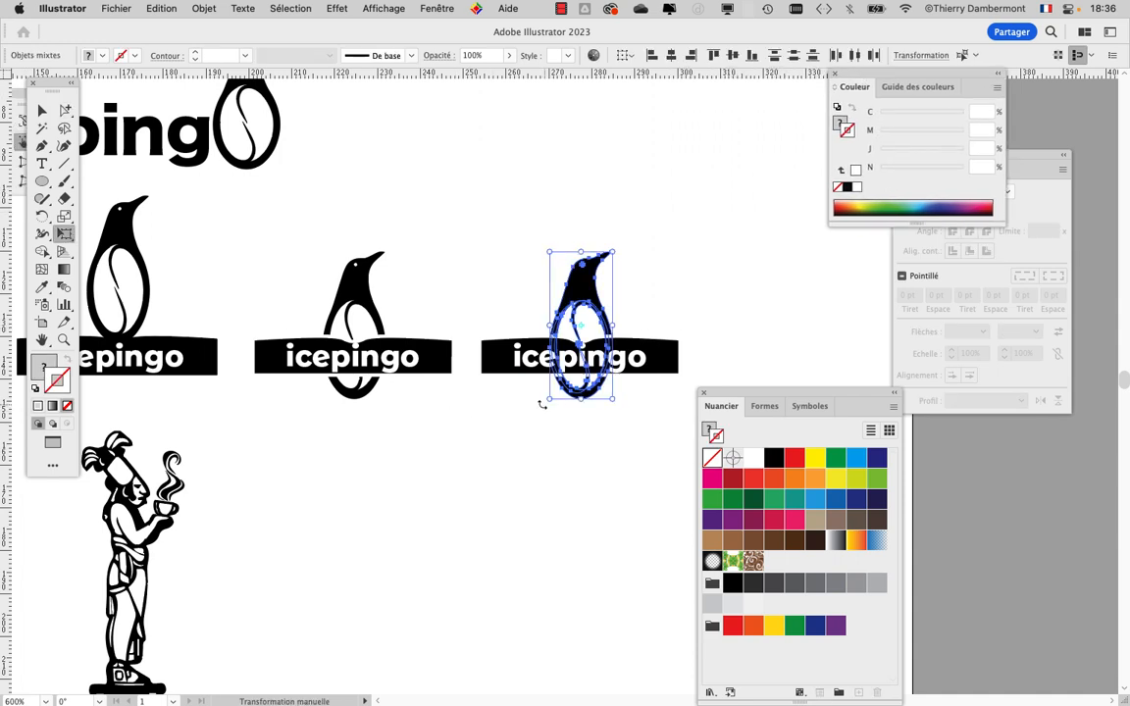
left_click_drag(548, 397, 513, 439)
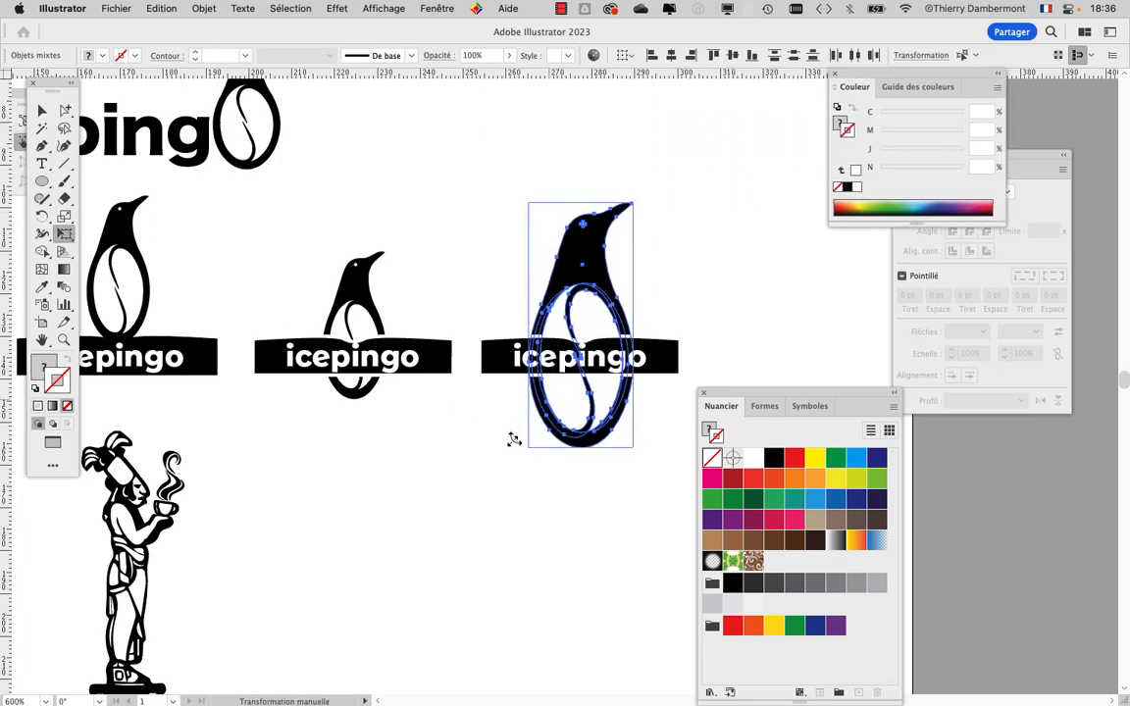
left_click(66, 111)
left_click(481, 179)
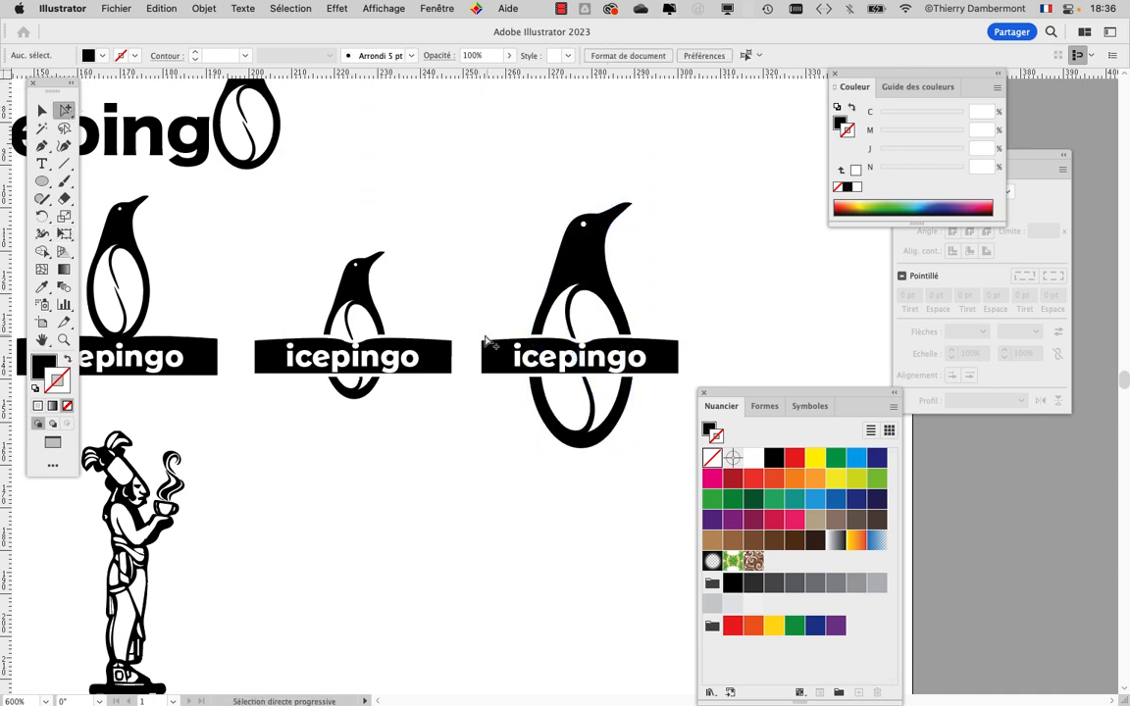
left_click_drag(485, 341, 273, 308)
left_click(43, 107)
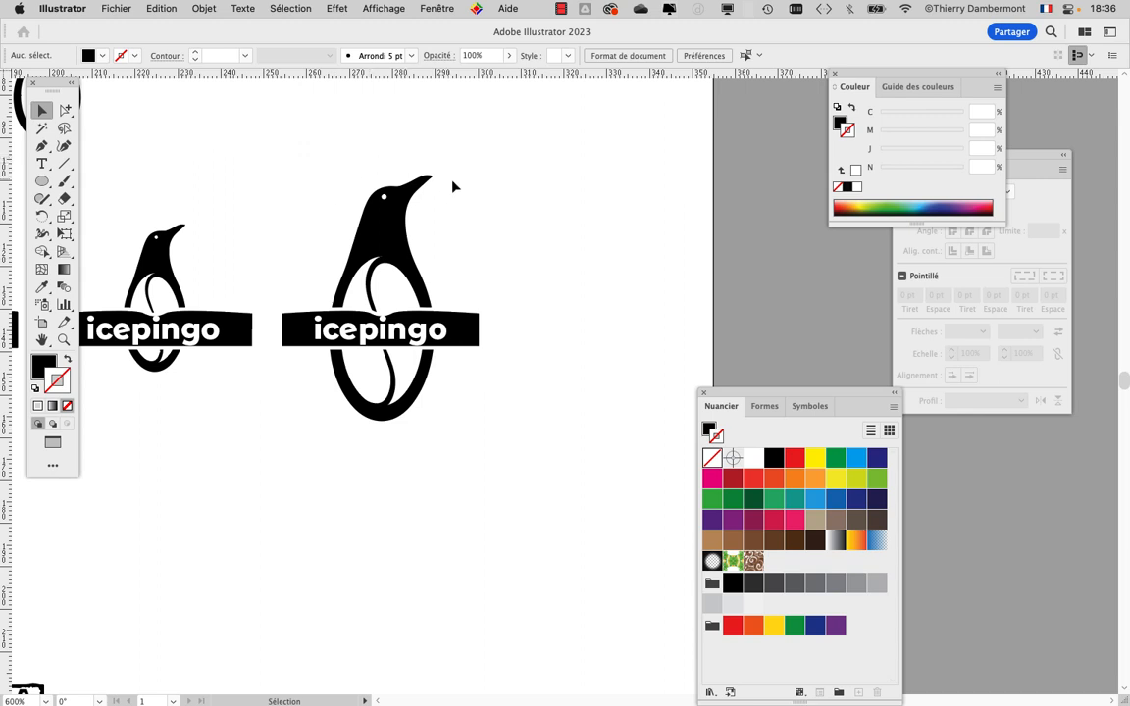
scroll(376, 334, "up", 3)
scroll(376, 331, "down", 1)
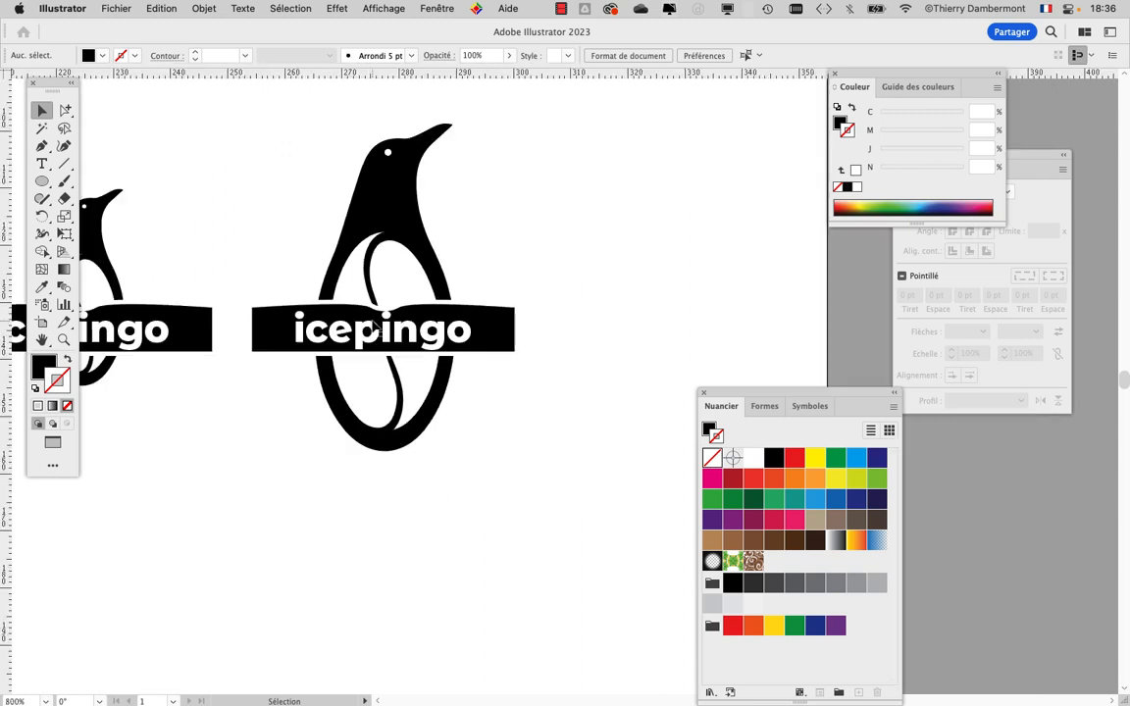
left_click_drag(420, 439, 492, 464)
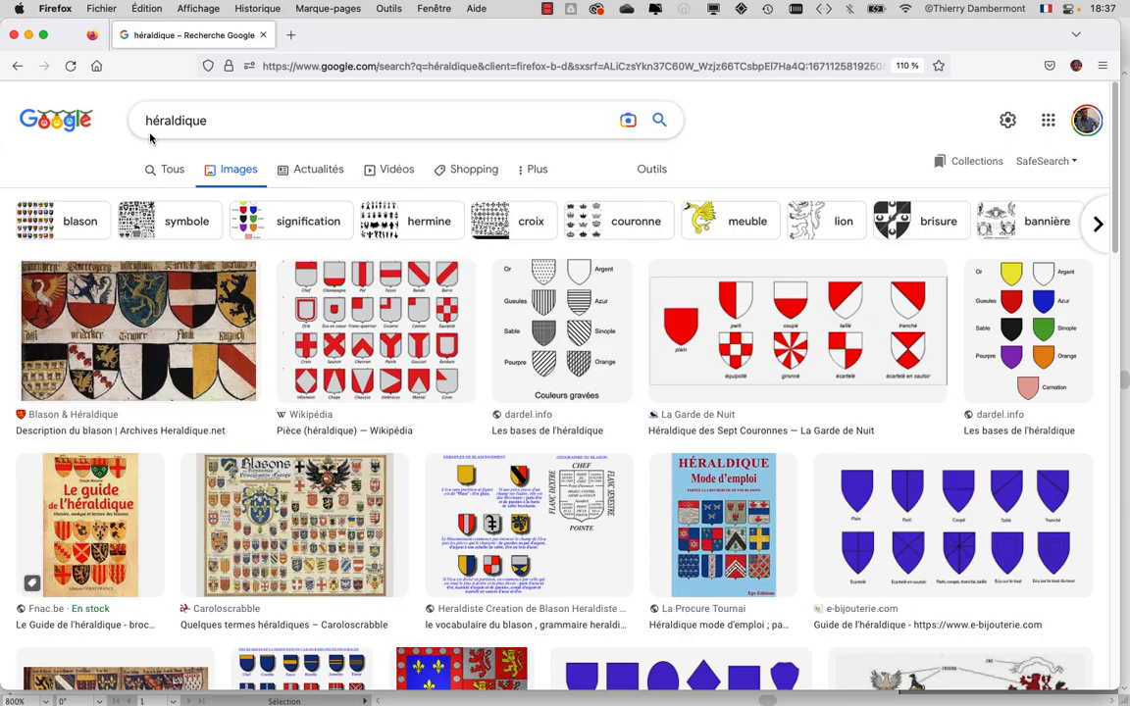
- Look through the heraldry image results in Firefox and refine the image search to "héraldique logo"
scroll(377, 346, "down", 15)
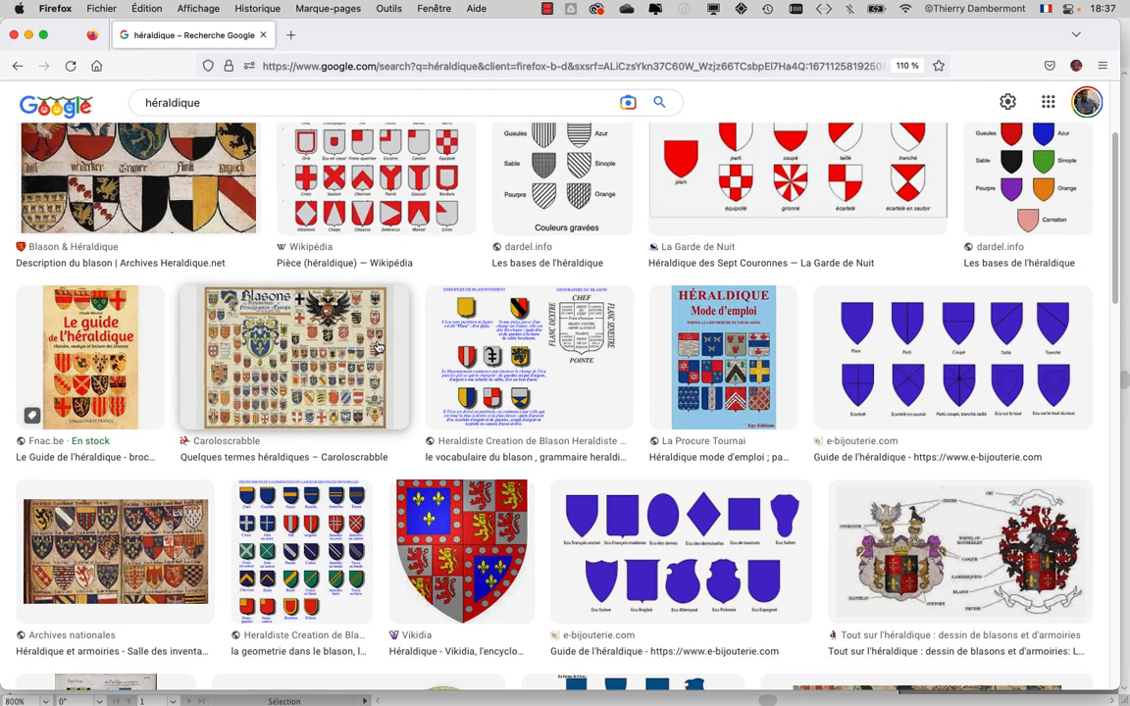
scroll(381, 351, "down", 4)
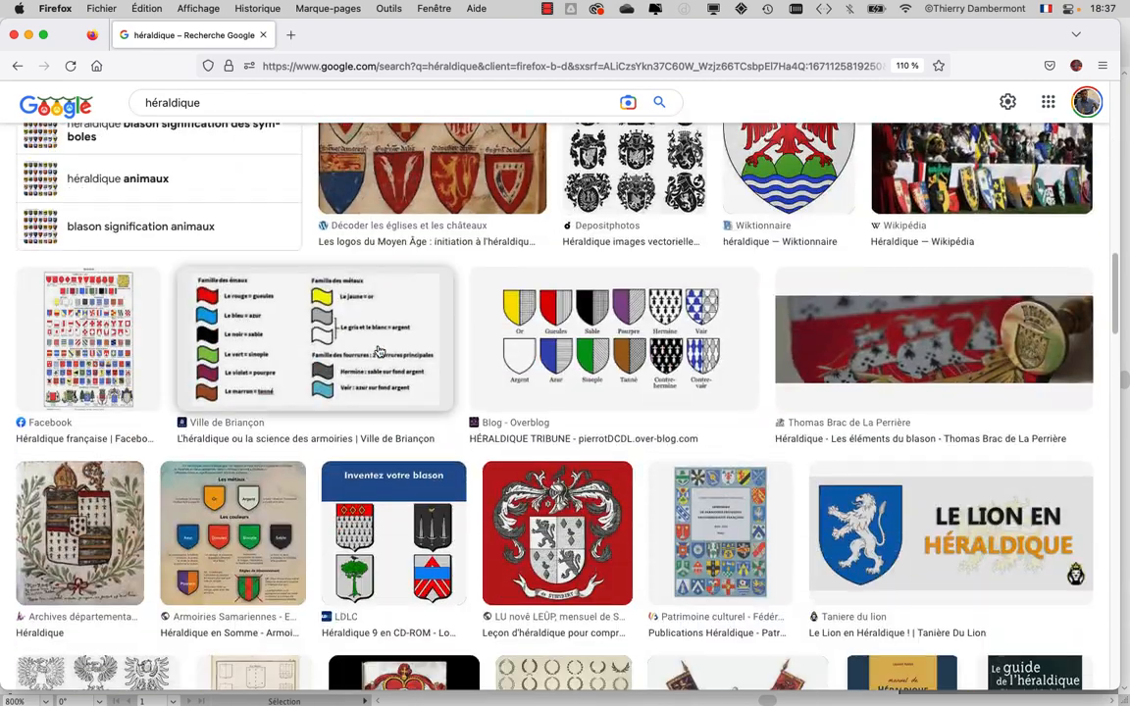
scroll(380, 348, "up", 18)
left_click(244, 117)
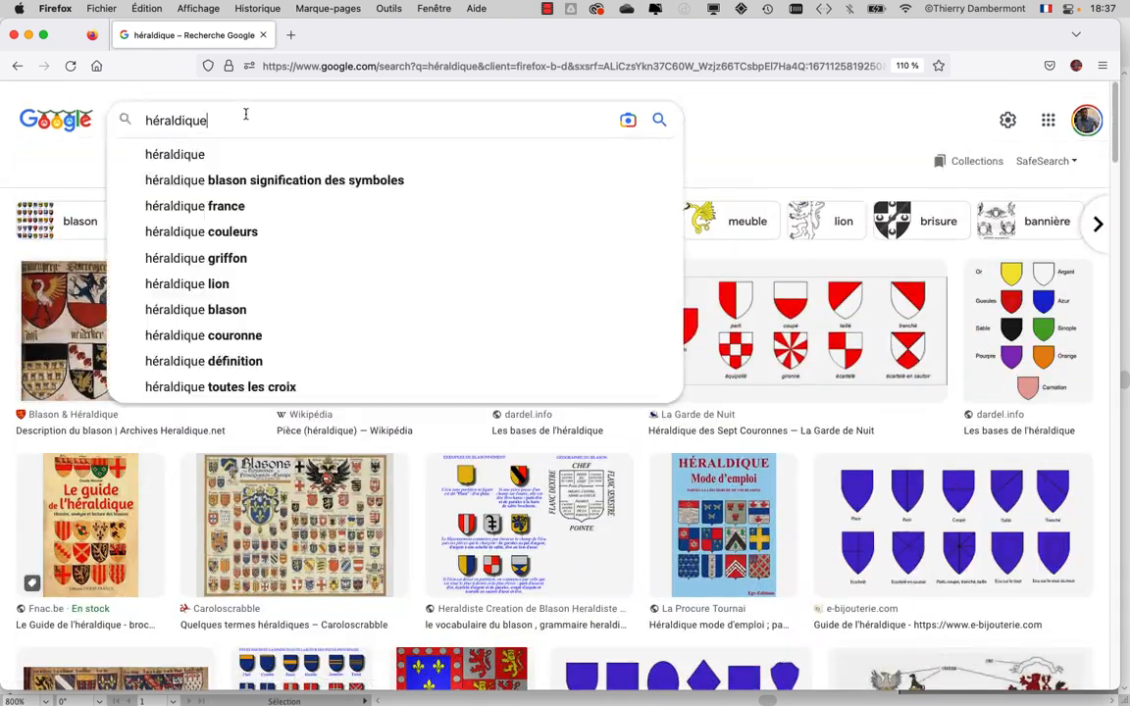
type("logo")
key("Return")
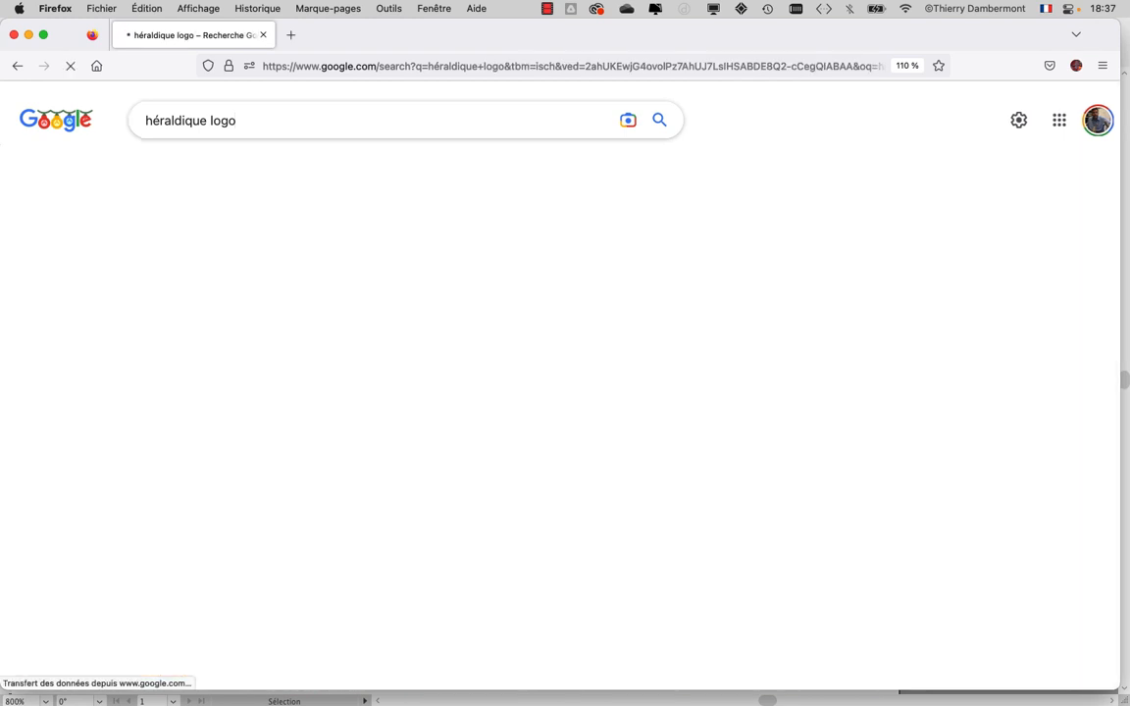
- Examine the heraldic logo image results for how shields, banners and emblems are combined, and return to the icepingo logos in Illustrator
scroll(856, 390, "down", 1)
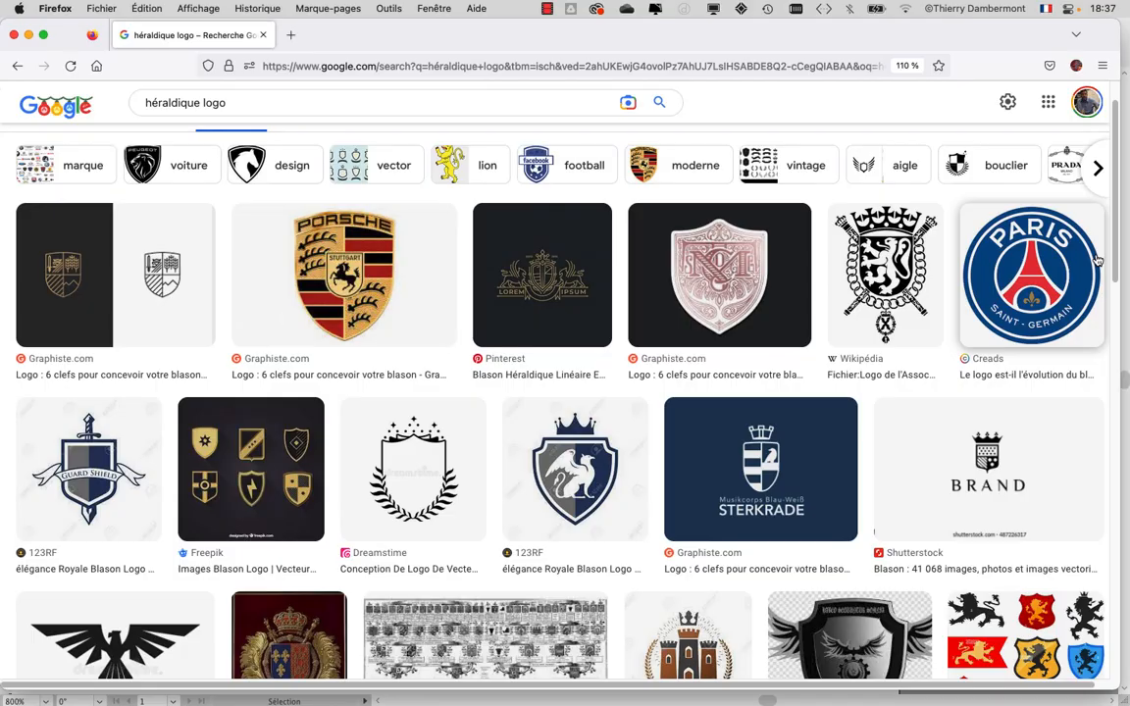
scroll(761, 319, "down", 2)
scroll(761, 319, "down", 7)
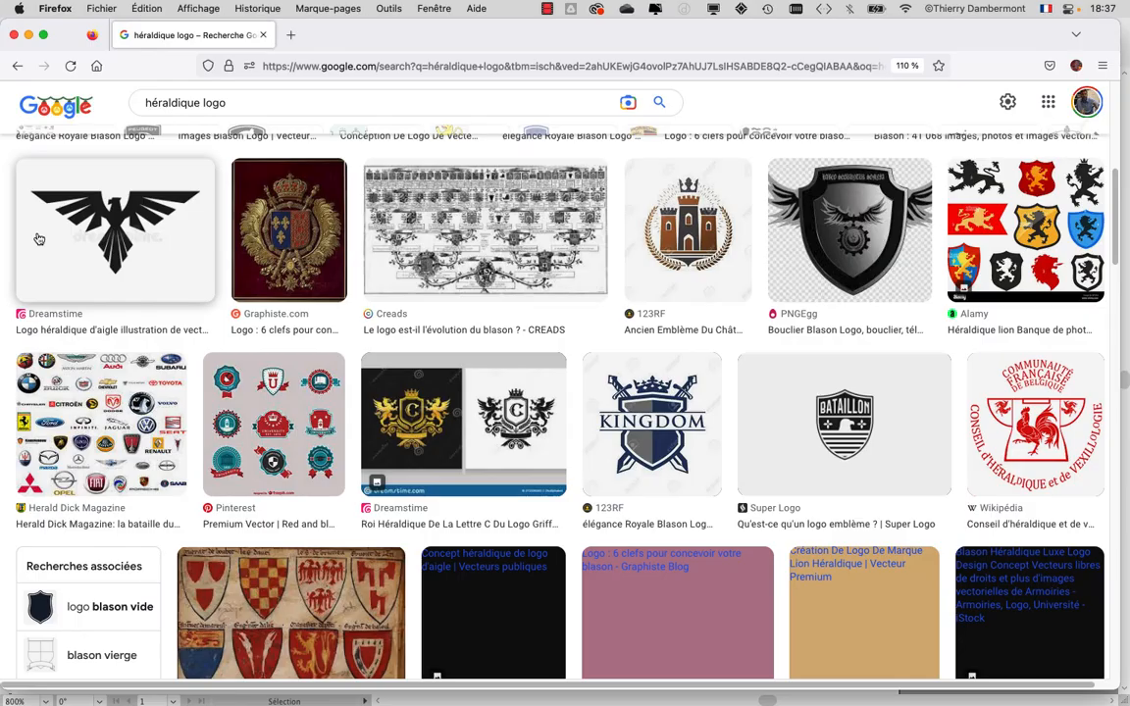
scroll(556, 392, "down", 6)
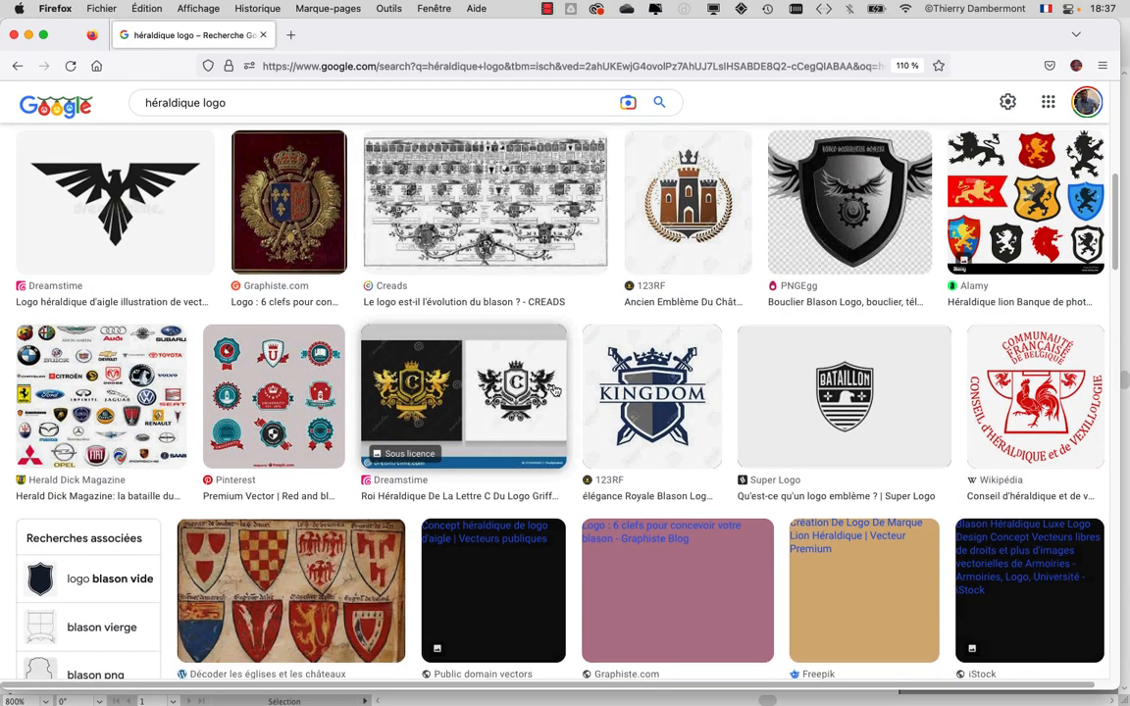
scroll(697, 391, "up", 7)
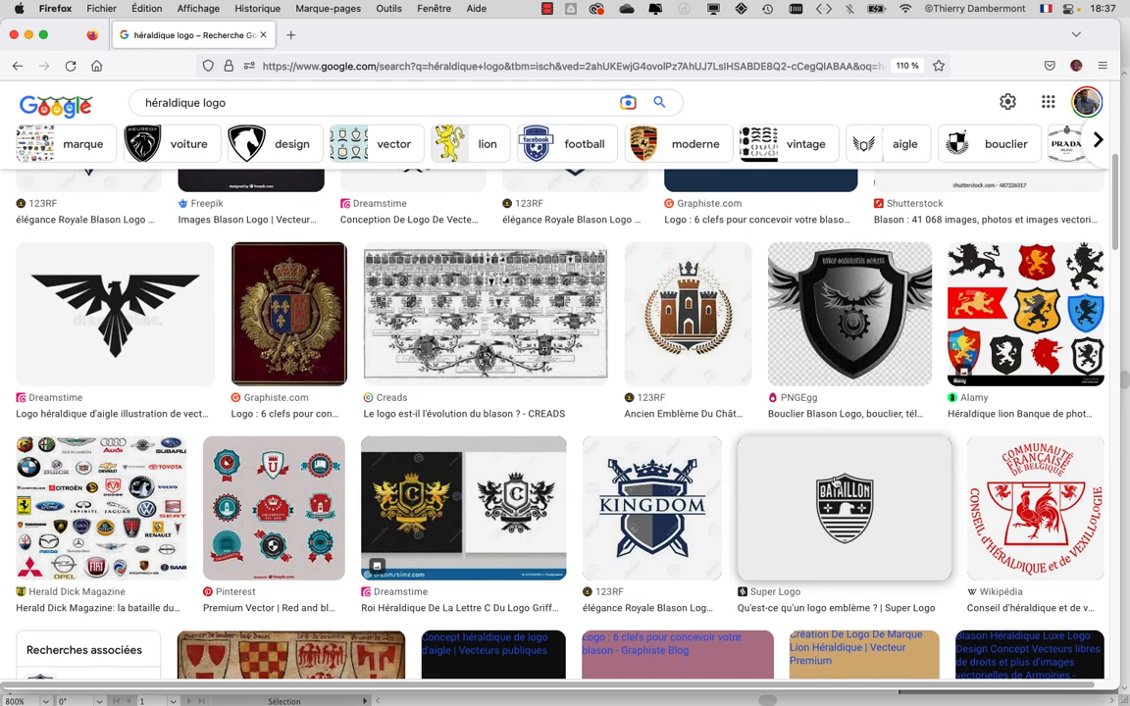
scroll(803, 469, "down", 3)
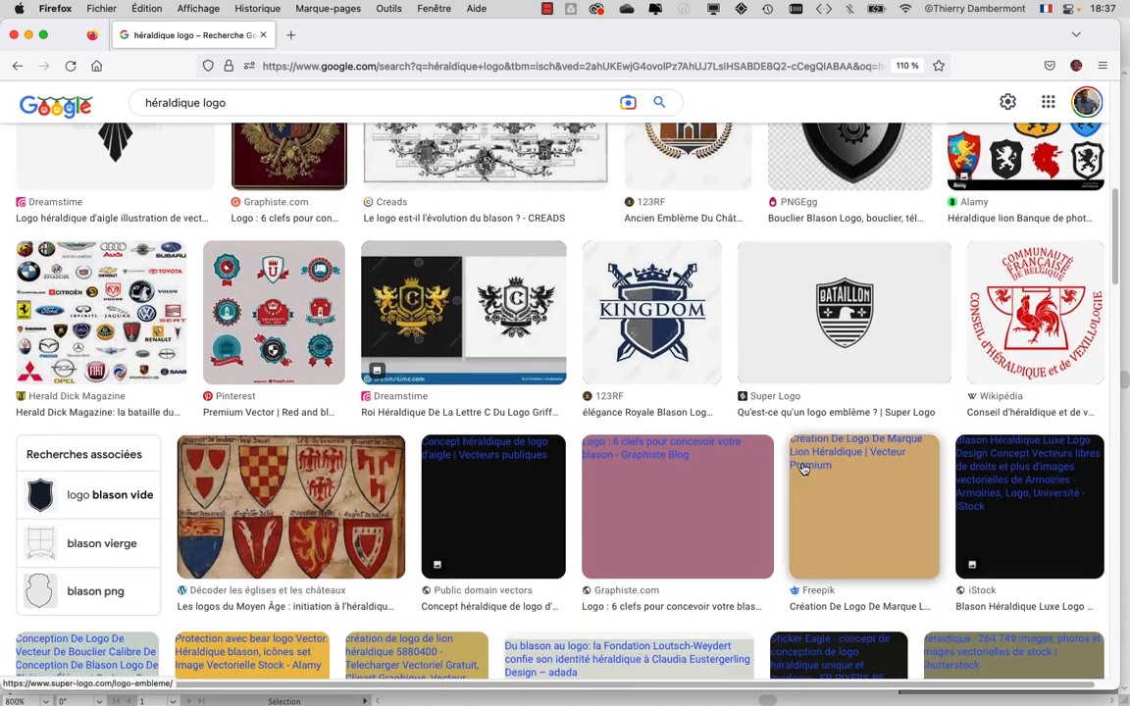
scroll(803, 469, "down", 9)
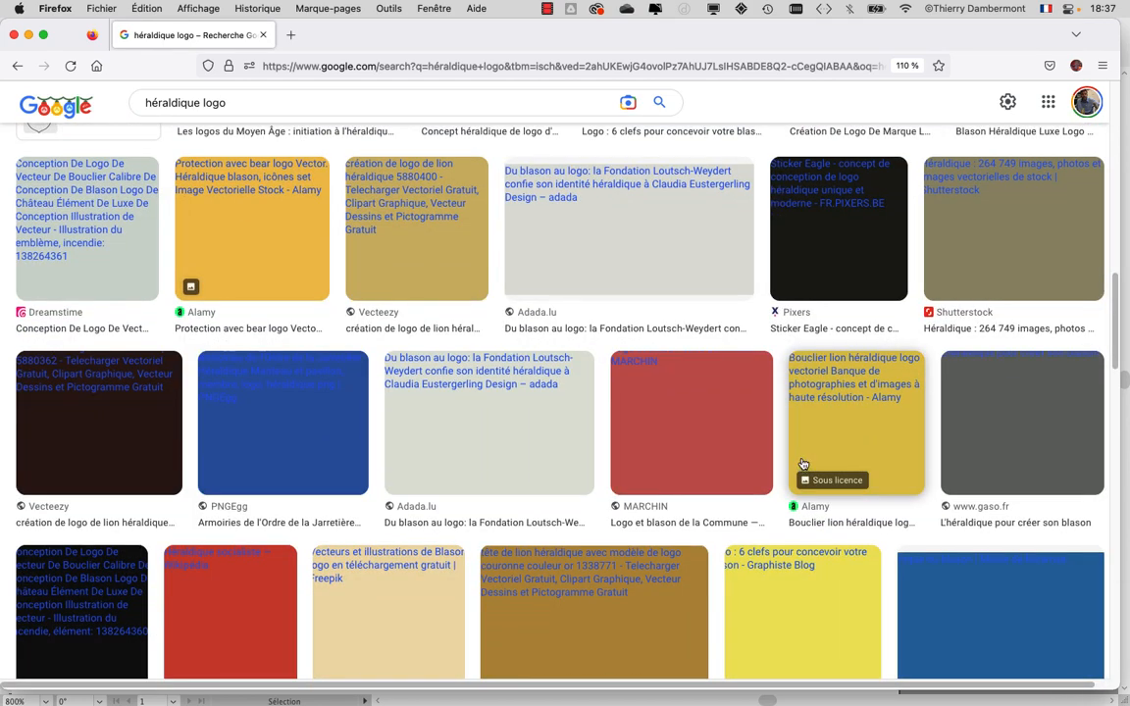
scroll(803, 463, "up", 12)
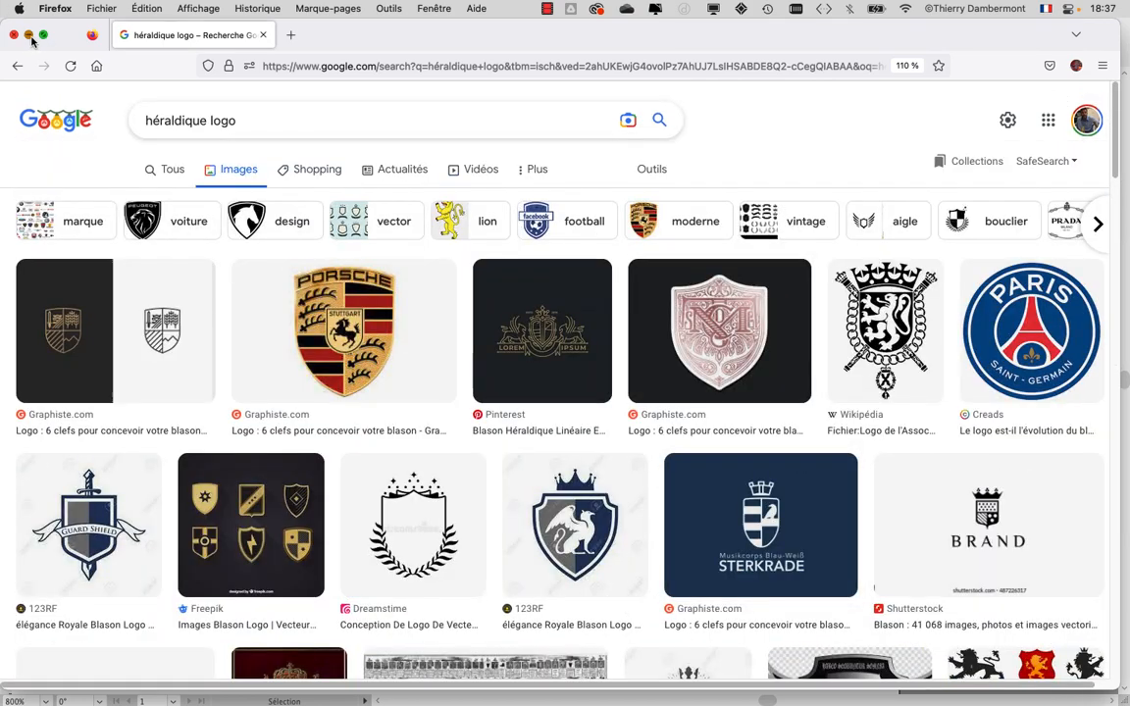
left_click(29, 35)
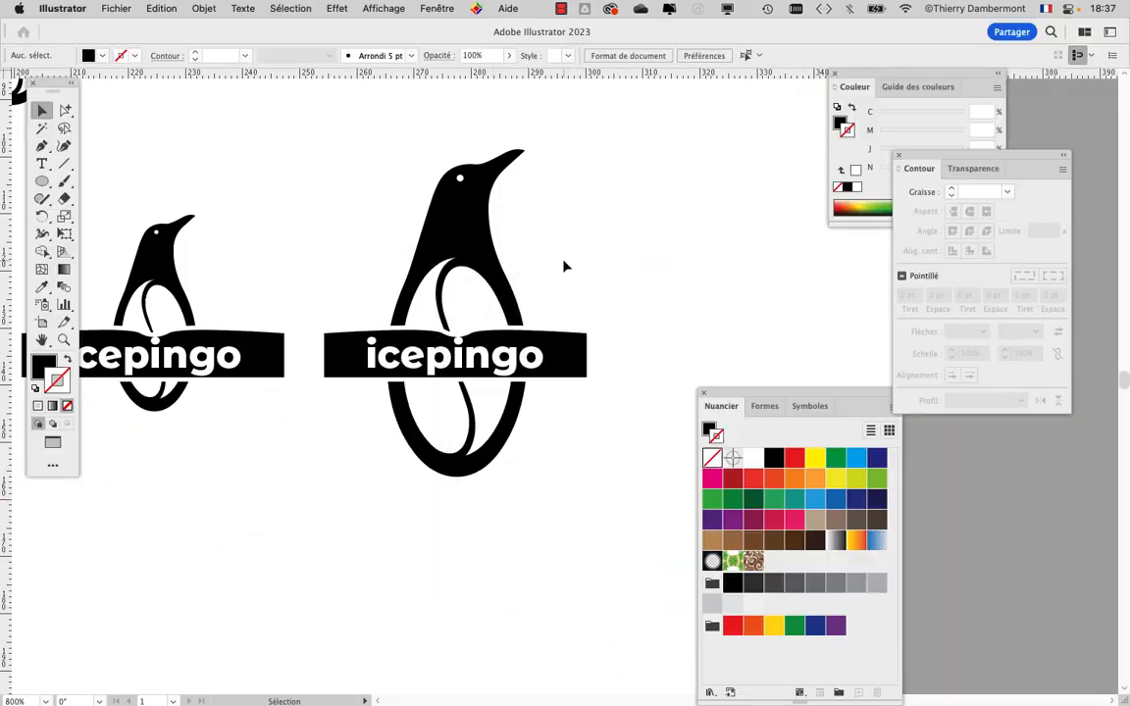